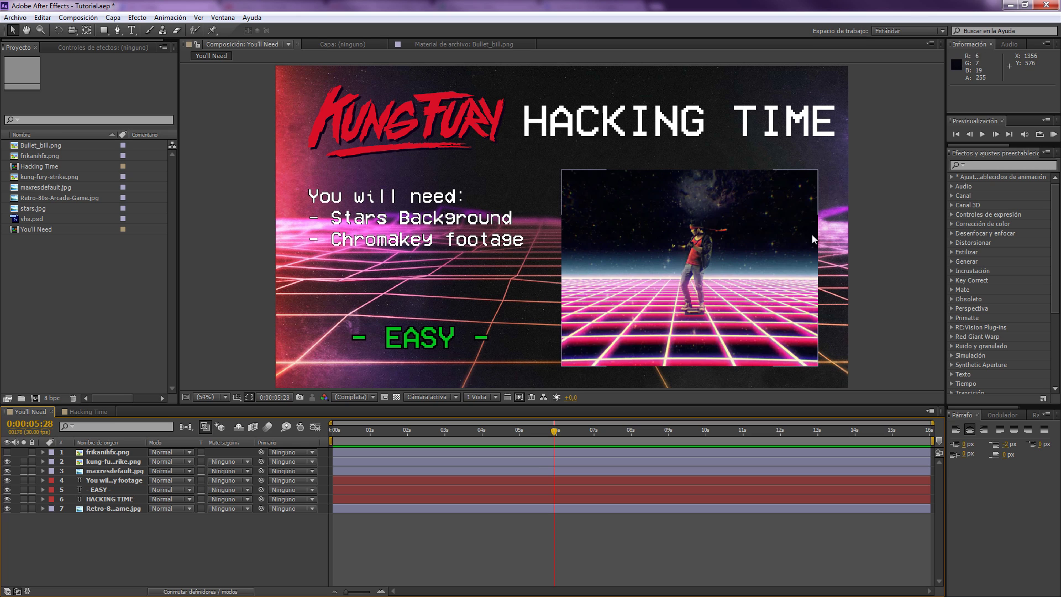
Preview the Bullet_bill.png footage and return to the You'll Need composition.
{"action": "double_click", "coordinate": [54, 145]}
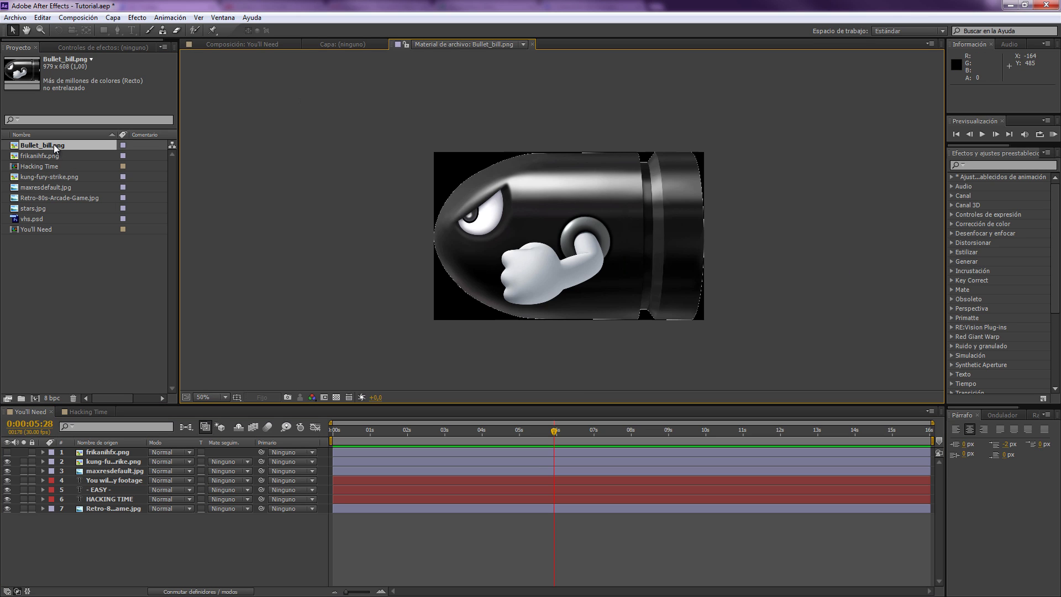
{"action": "left_click", "coordinate": [236, 46]}
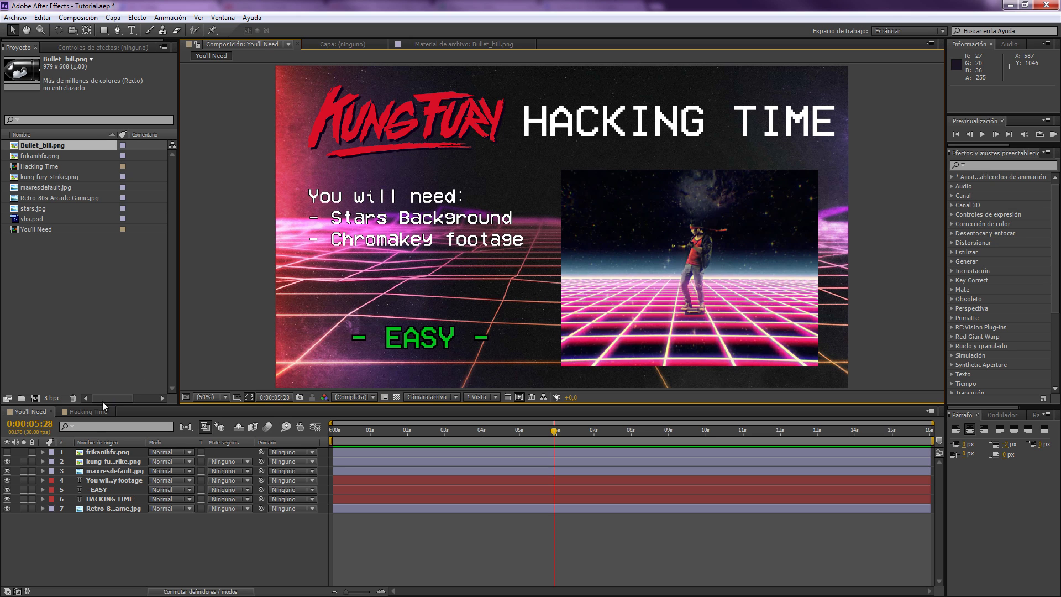
In the Hacking Time composition, create a white solid 3000 px wide and 1688 px high.
{"action": "left_click", "coordinate": [86, 411]}
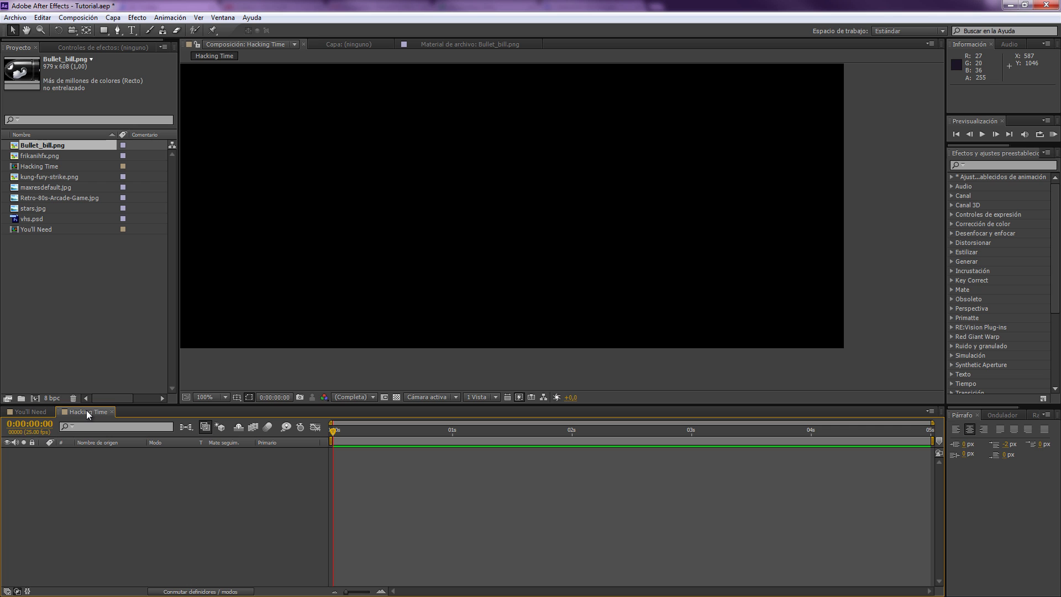
{"action": "left_click", "coordinate": [109, 18]}
{"action": "mouse_move", "coordinate": [148, 32]}
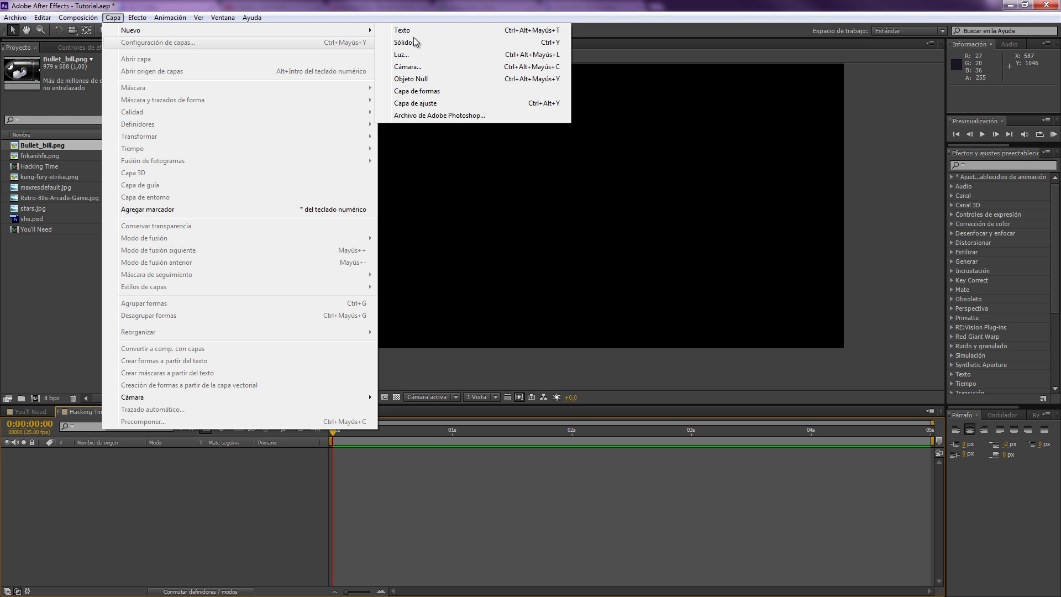
{"action": "left_click", "coordinate": [416, 44]}
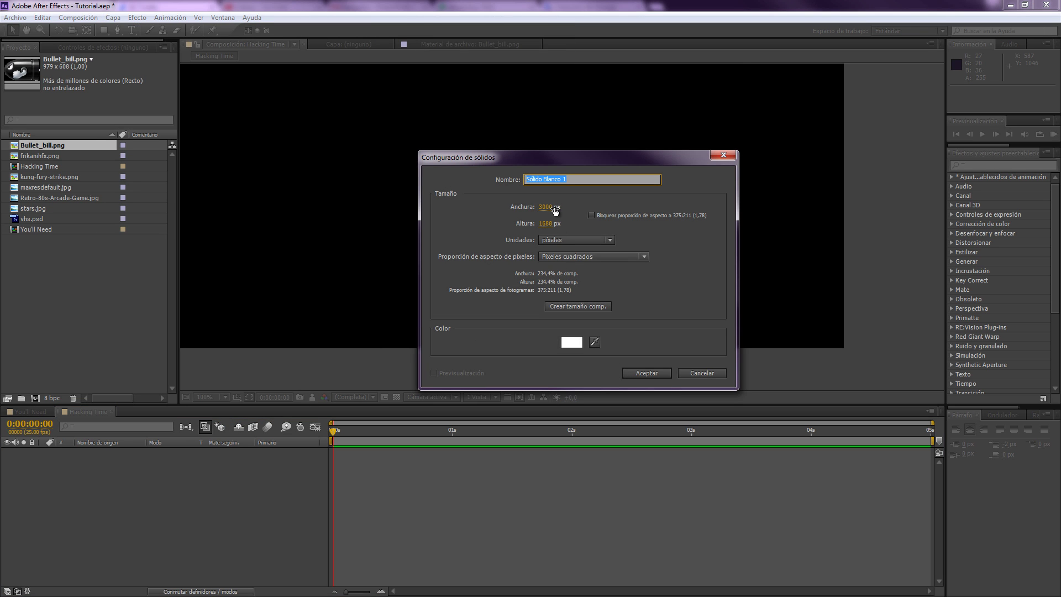
{"action": "left_click", "coordinate": [544, 207]}
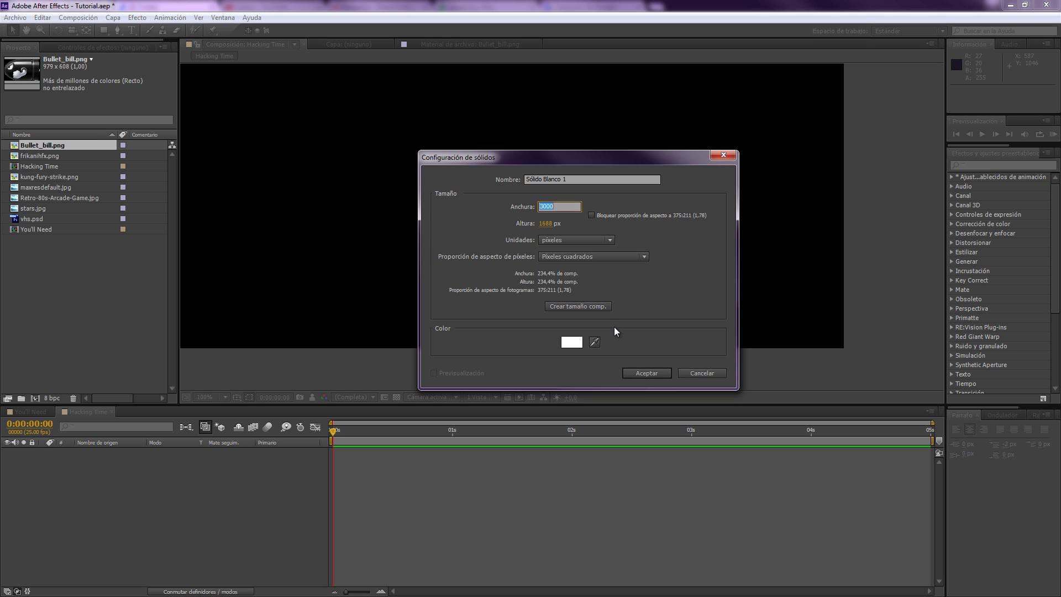
{"action": "left_click", "coordinate": [644, 373]}
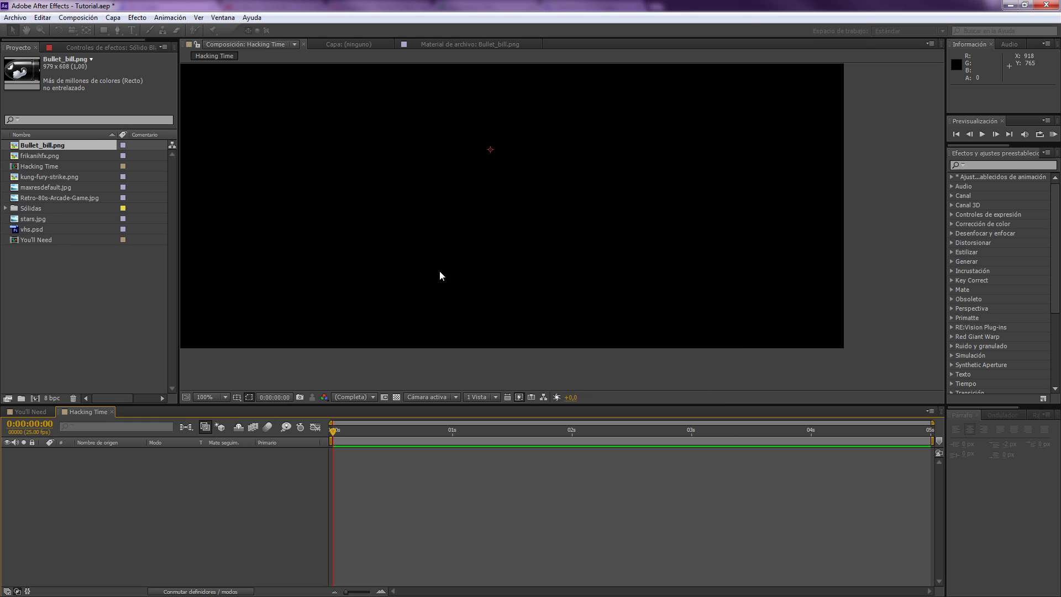
{"action": "left_click", "coordinate": [223, 396]}
{"action": "left_click", "coordinate": [222, 197]}
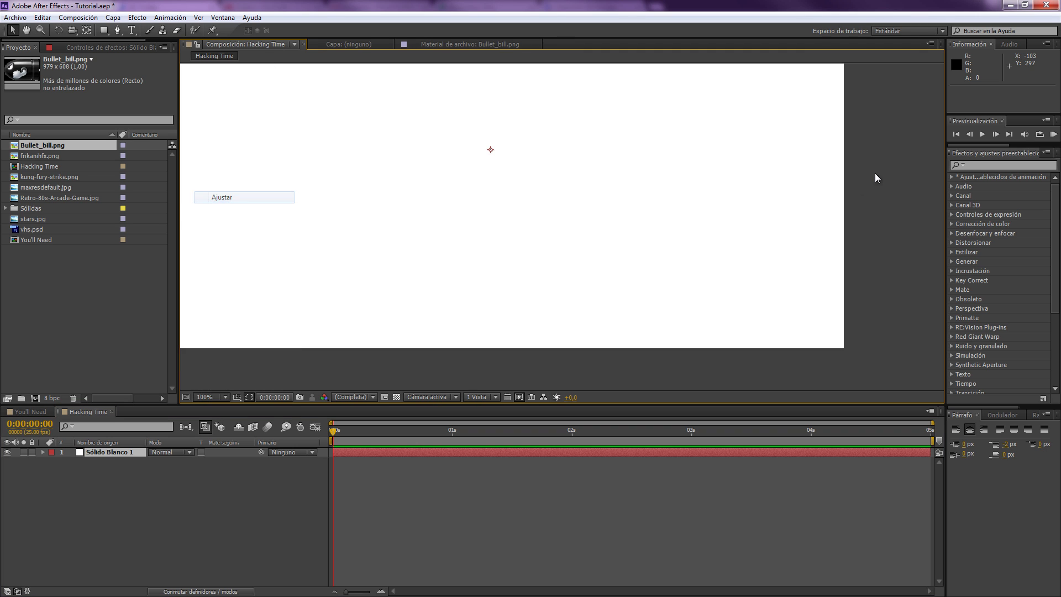
{"action": "left_click", "coordinate": [977, 165]}
{"action": "type", "text": "grid"}
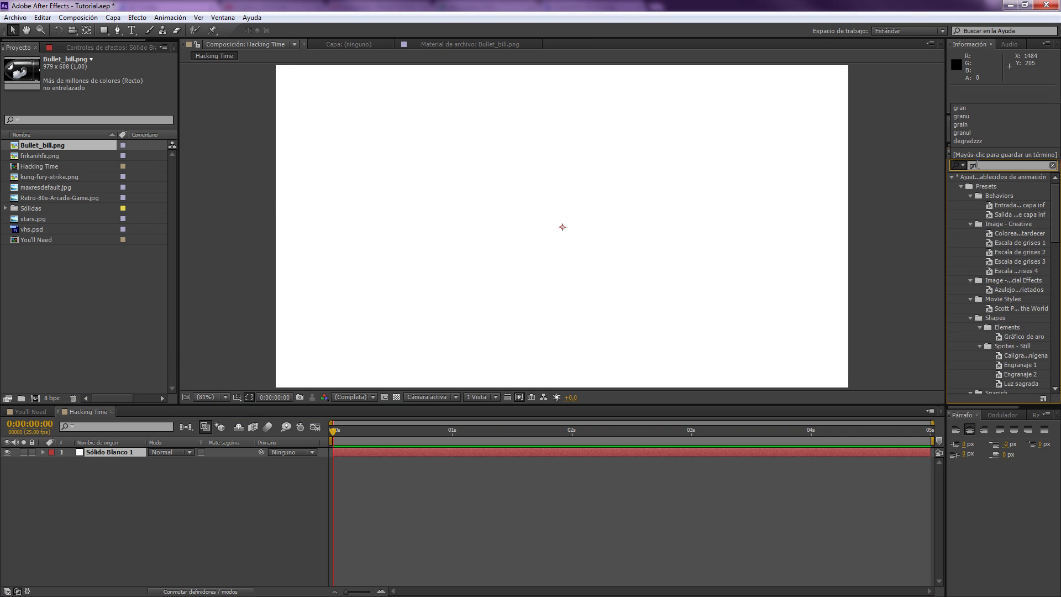
{"action": "key", "text": "BackSpace"}
{"action": "key", "text": "BackSpace"}
{"action": "key", "text": "BackSpace"}
{"action": "key", "text": "BackSpace"}
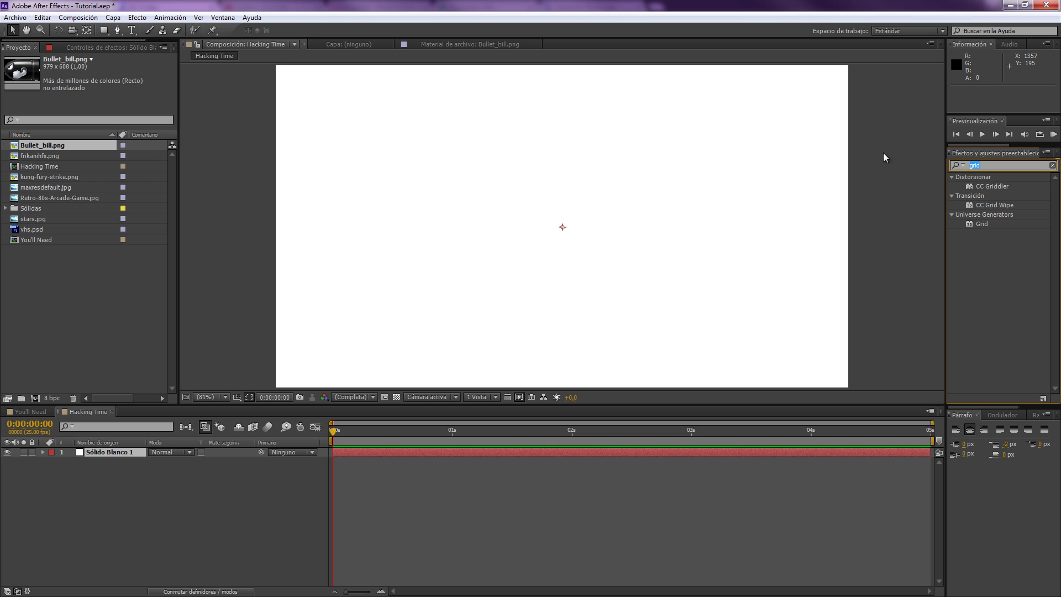
Find the Cuadrícula effect and apply it to the white solid.
{"action": "type", "text": "cuadrícu"}
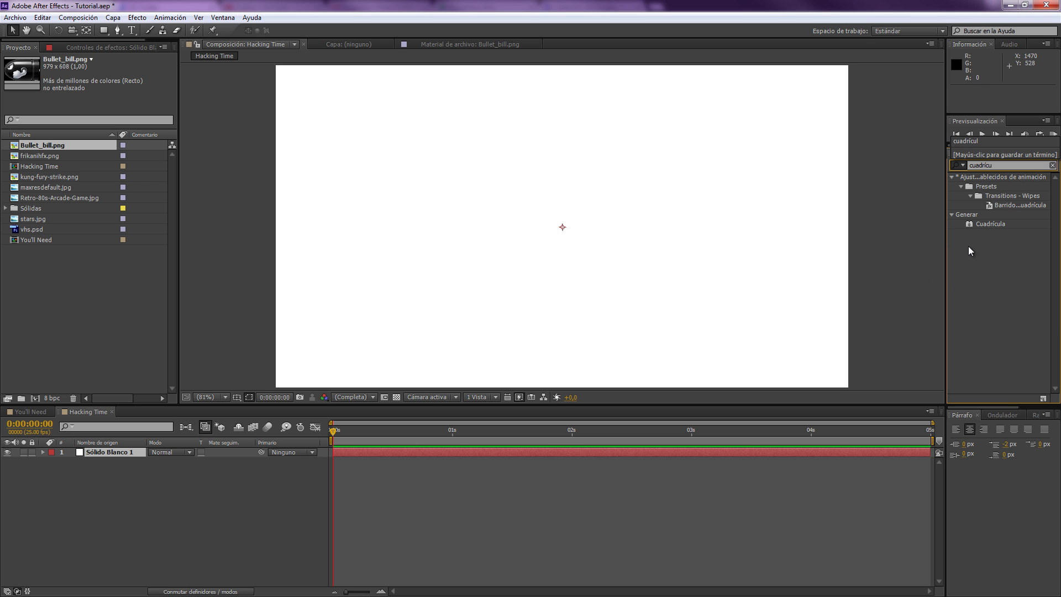
{"action": "left_click_drag", "start_coordinate": [999, 224], "coordinate": [721, 255]}
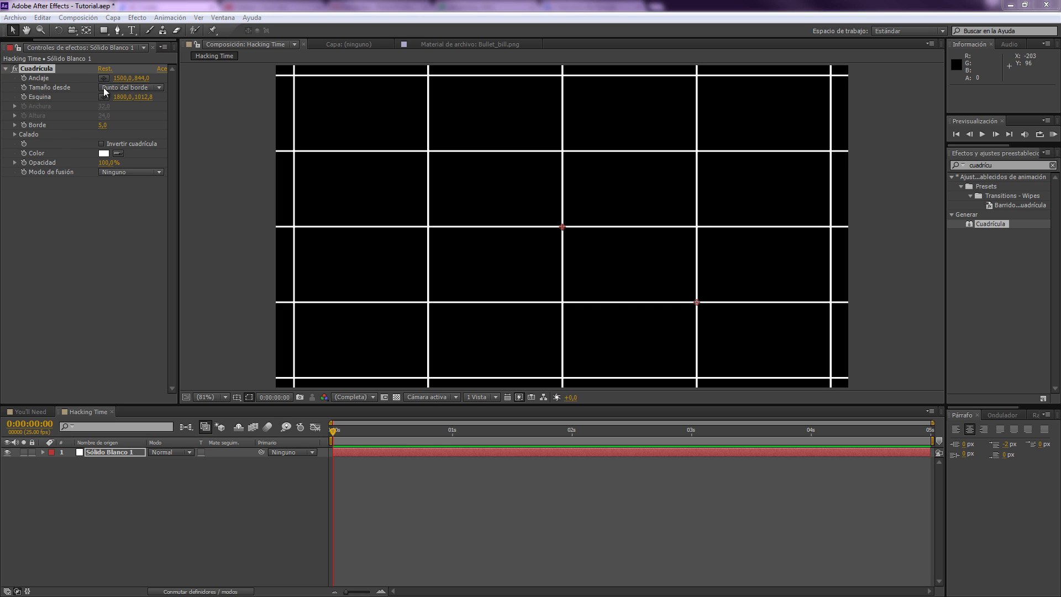
{"action": "left_click", "coordinate": [75, 253]}
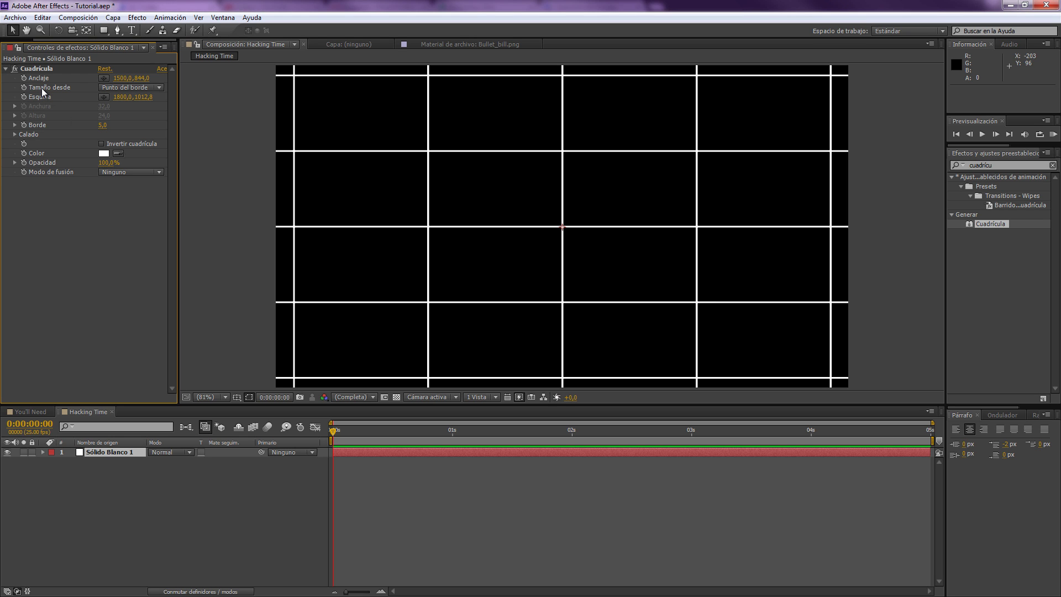
Size the Cuadrícula grid by Anchura y altura de los reguladores, with a width of 40 and a height of 60.
{"action": "left_click", "coordinate": [117, 87]}
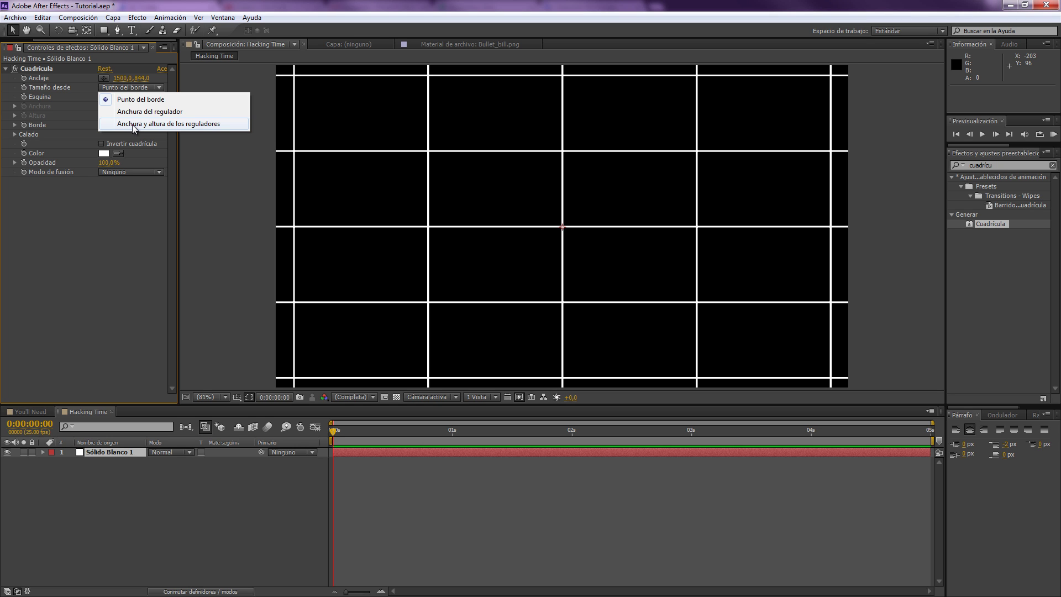
{"action": "left_click", "coordinate": [185, 123]}
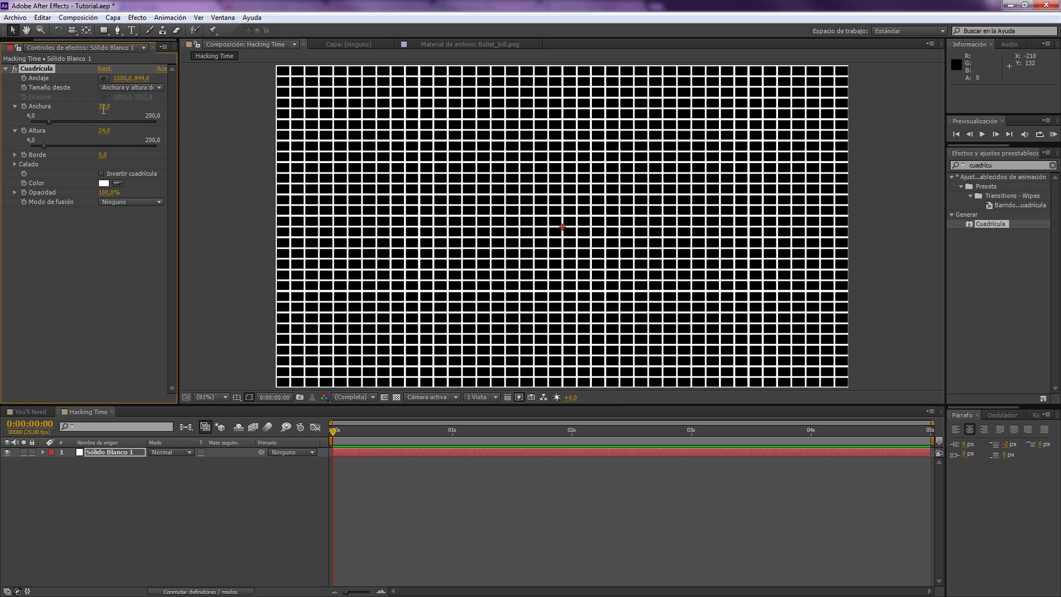
{"action": "left_click", "coordinate": [103, 106]}
{"action": "type", "text": "40"}
{"action": "key", "text": "Tab"}
{"action": "type", "text": "60"}
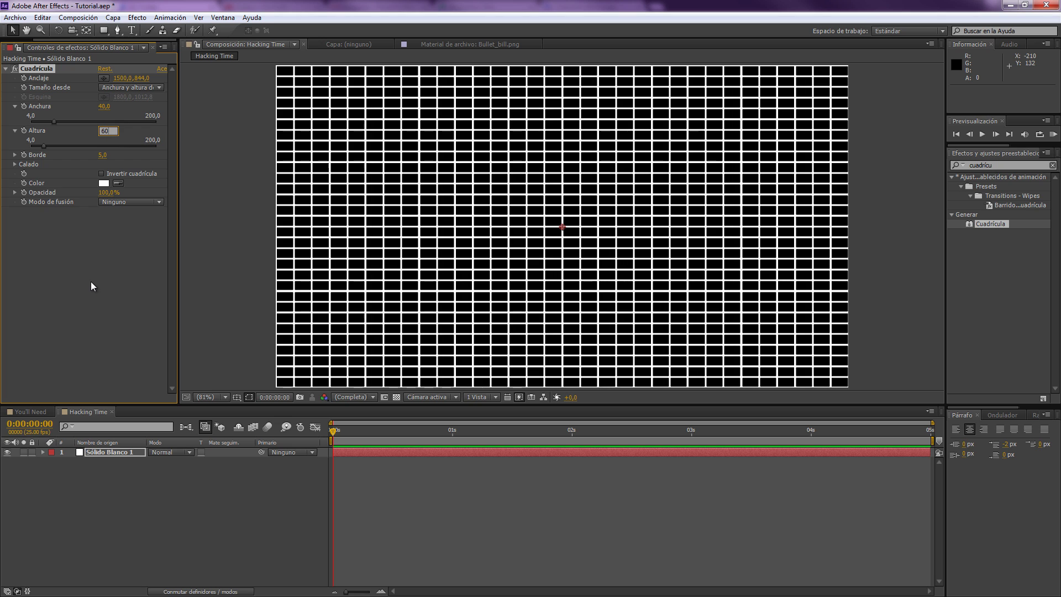
{"action": "key", "text": "Return"}
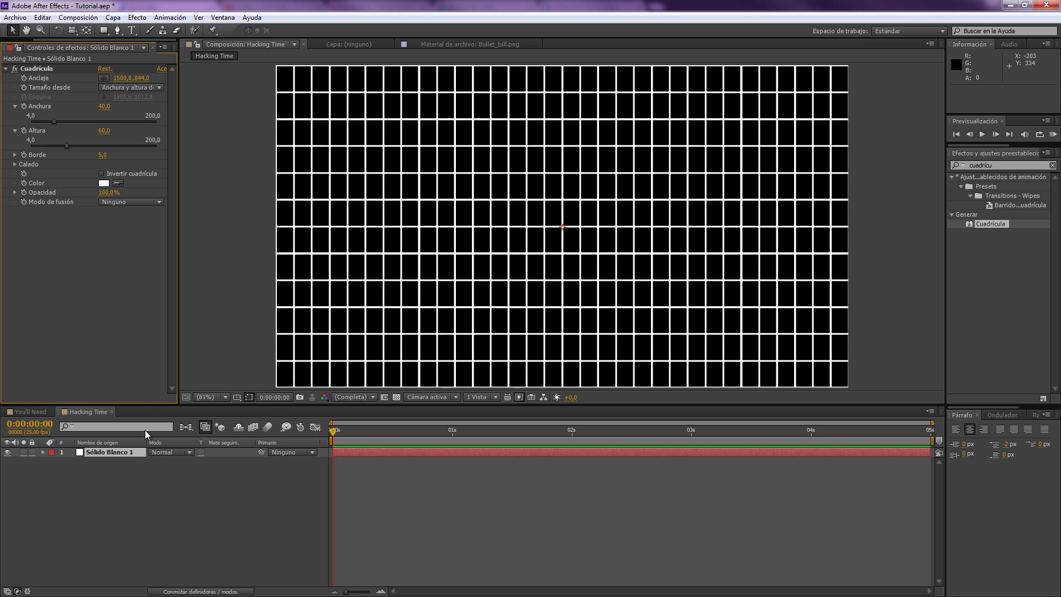
Make the grid solid a 3D layer, rotate it to about -91° on X, and lower it to about Y 562.5.
{"action": "left_click", "coordinate": [204, 591]}
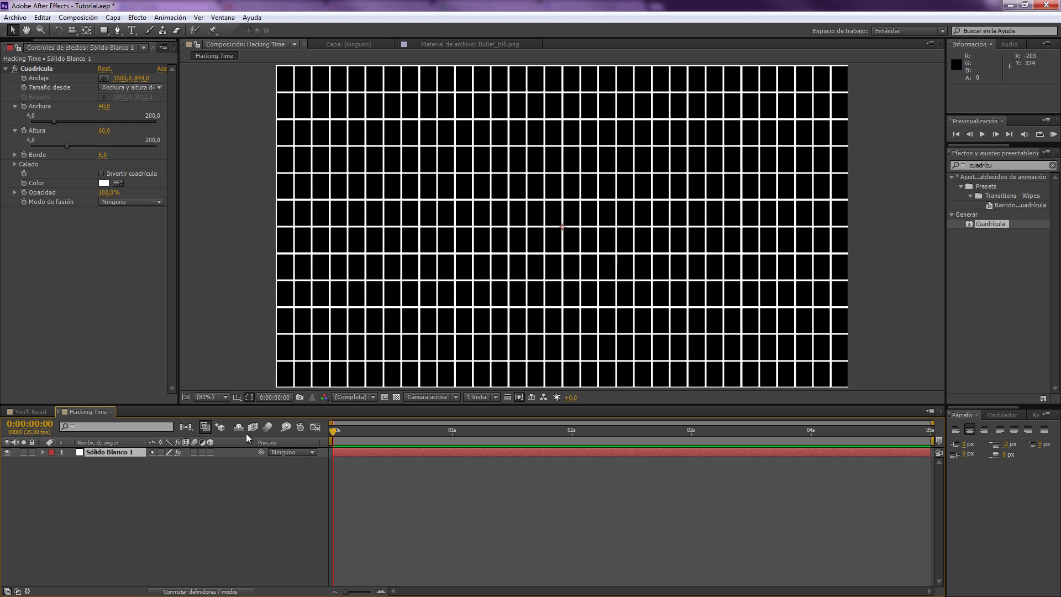
{"action": "left_click", "coordinate": [211, 452]}
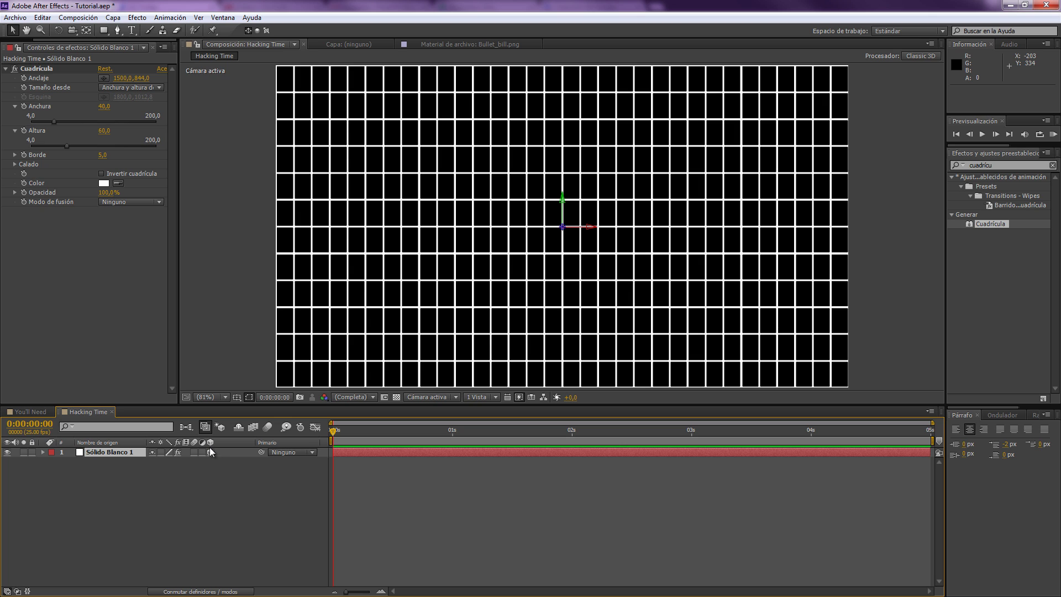
{"action": "key", "text": "r"}
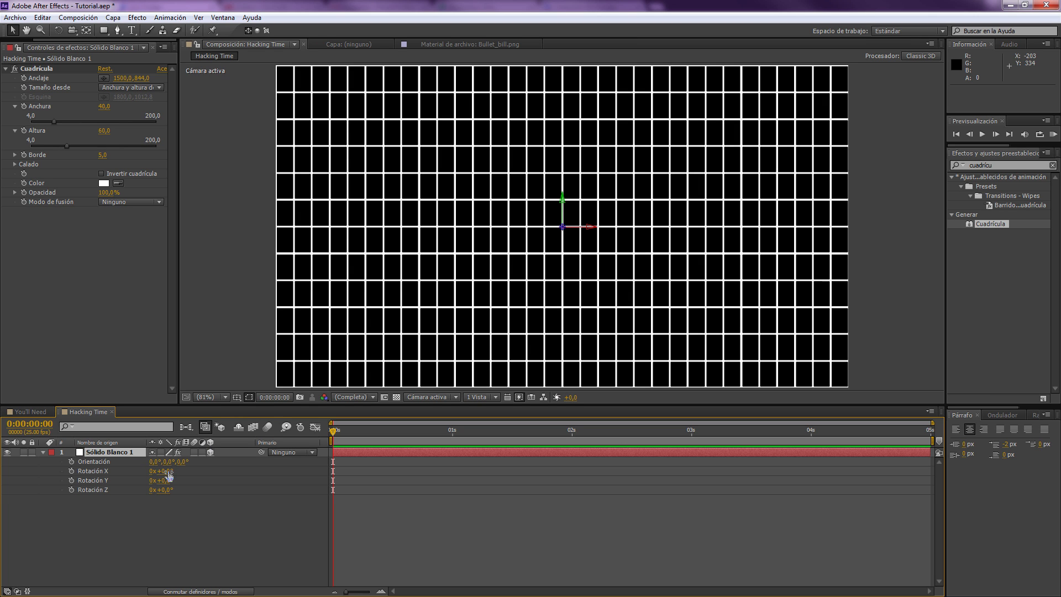
{"action": "left_click_drag", "start_coordinate": [168, 475], "coordinate": [90, 448]}
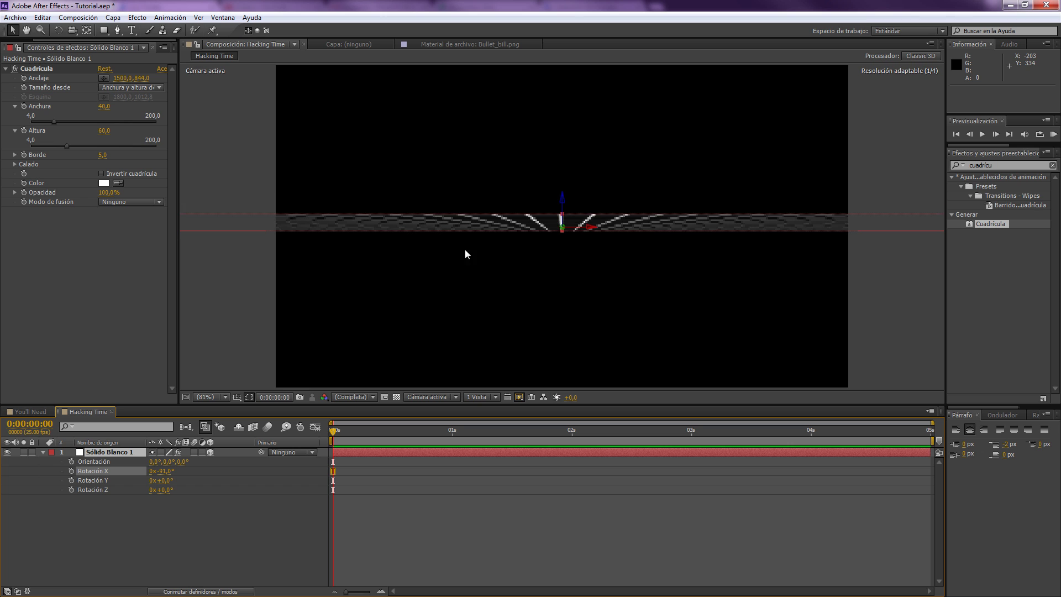
{"action": "left_click_drag", "start_coordinate": [562, 203], "coordinate": [559, 296]}
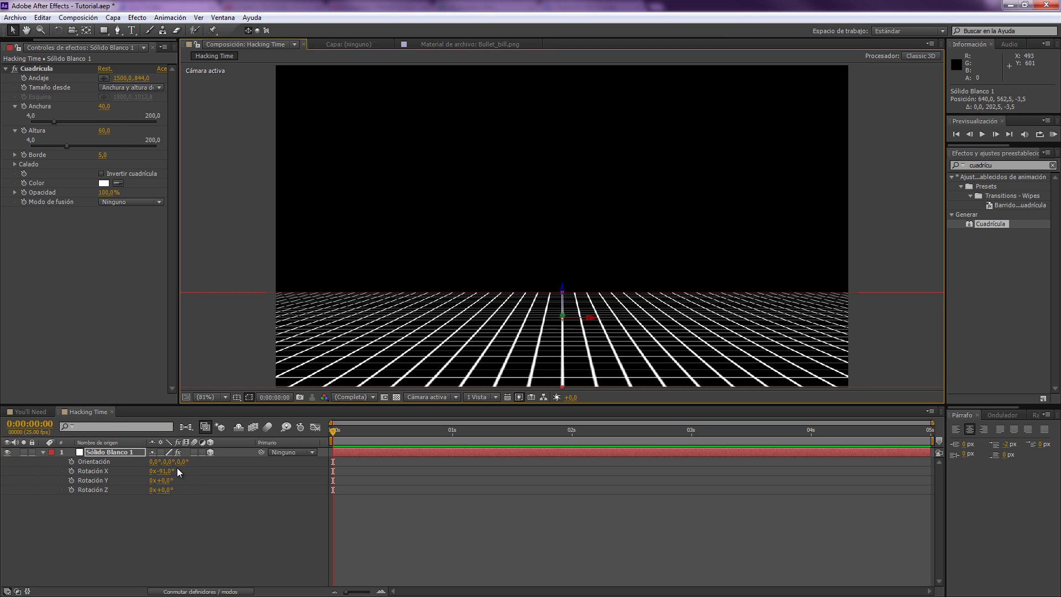
Unlink the grid layer's scale dimensions and stretch only its Y scale to about 186%.
{"action": "key", "text": "s"}
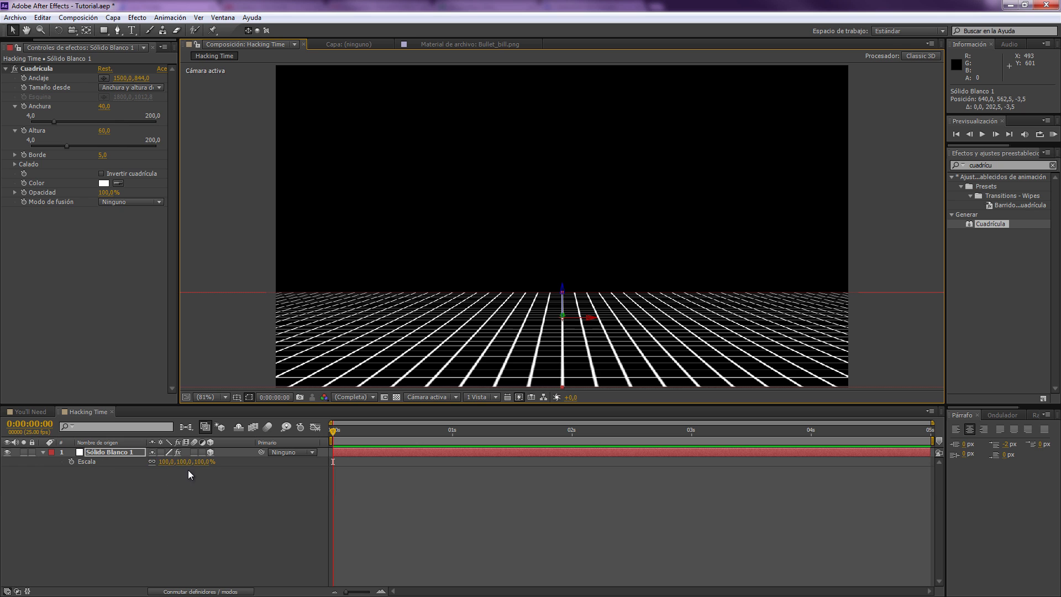
{"action": "left_click", "coordinate": [153, 461]}
{"action": "left_click_drag", "start_coordinate": [184, 461], "coordinate": [238, 464]}
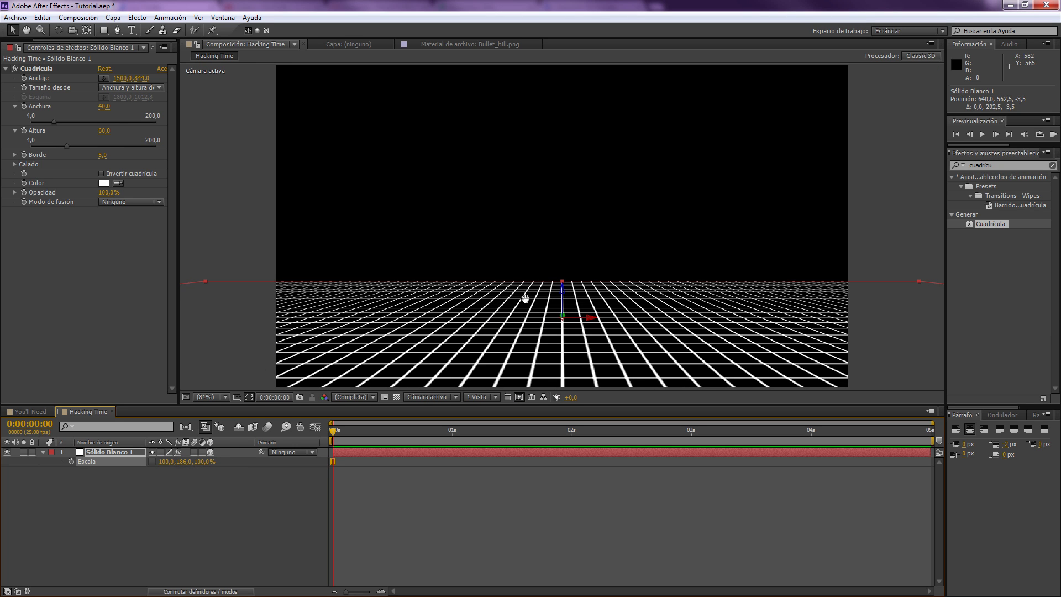
Raise the grid layer to about Y 462.5 and deselect it.
{"action": "left_click_drag", "start_coordinate": [564, 289], "coordinate": [540, 194]}
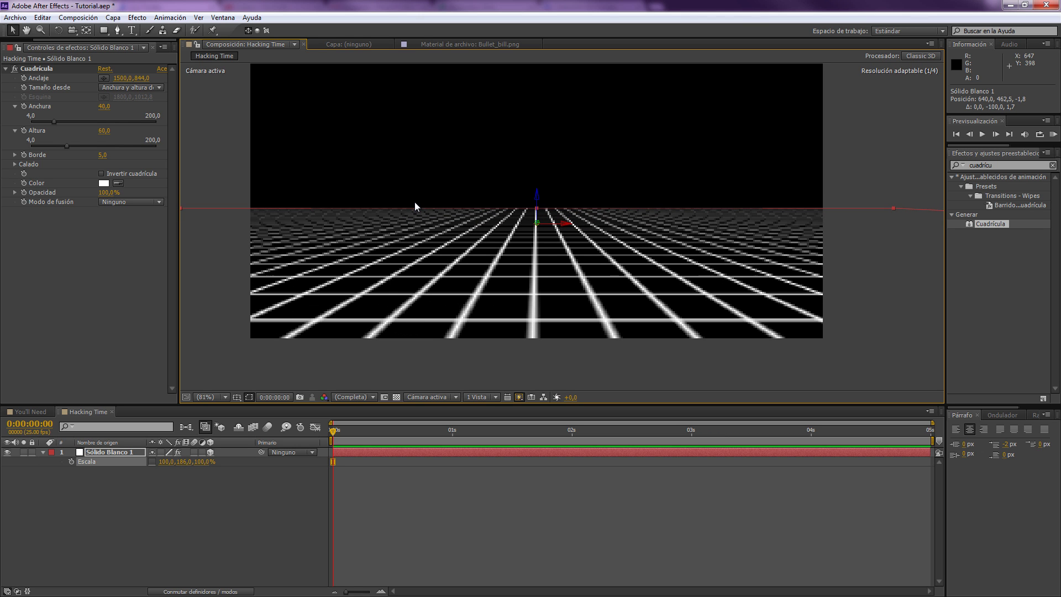
{"action": "left_click", "coordinate": [419, 232]}
{"action": "scroll", "coordinate": [419, 254], "scroll_direction": "up", "scroll_amount": 5}
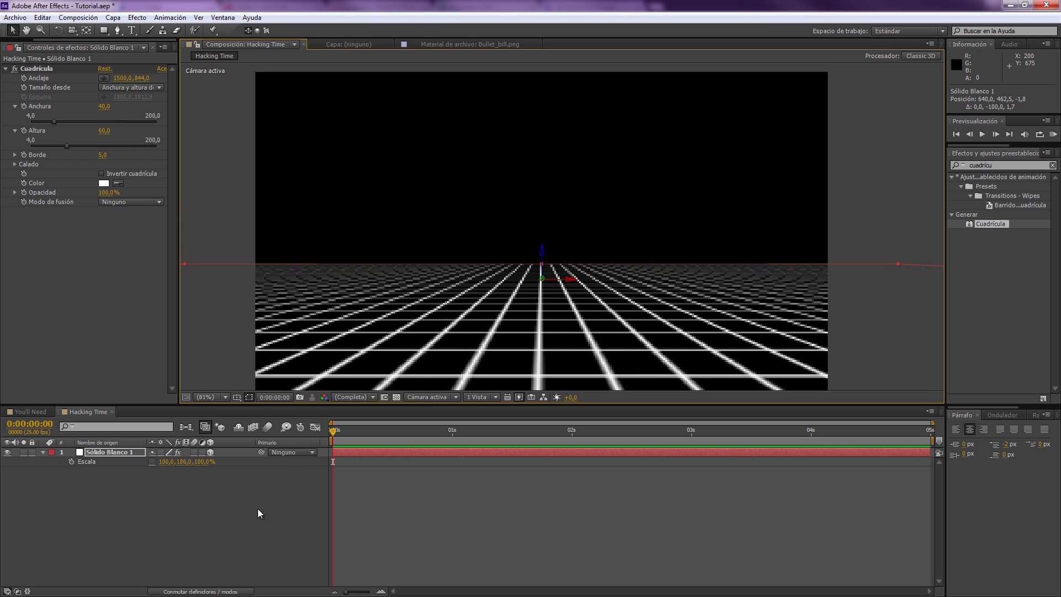
{"action": "left_click", "coordinate": [258, 508]}
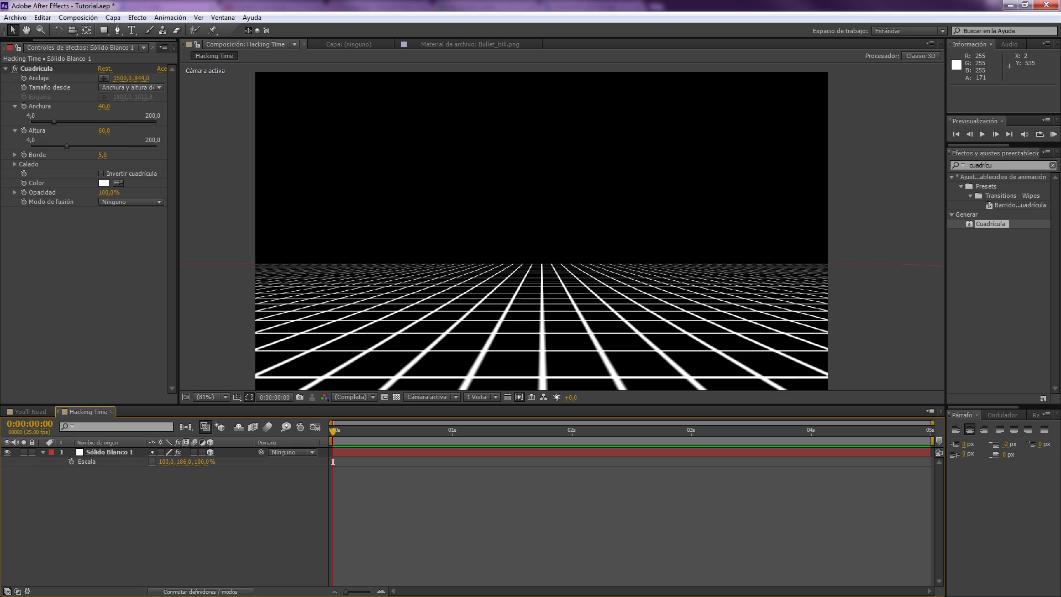
Keyframe the grid's Anclaje at the first frame and at 0:00:04:24 with X about 2882, and scrub through the animation.
{"action": "left_click", "coordinate": [113, 451]}
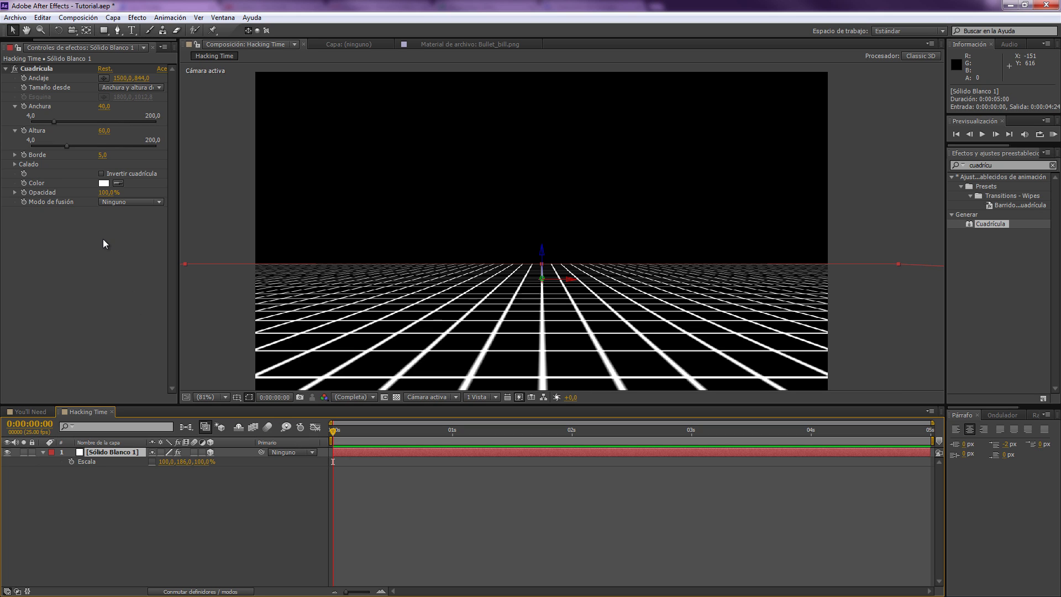
{"action": "left_click", "coordinate": [24, 78]}
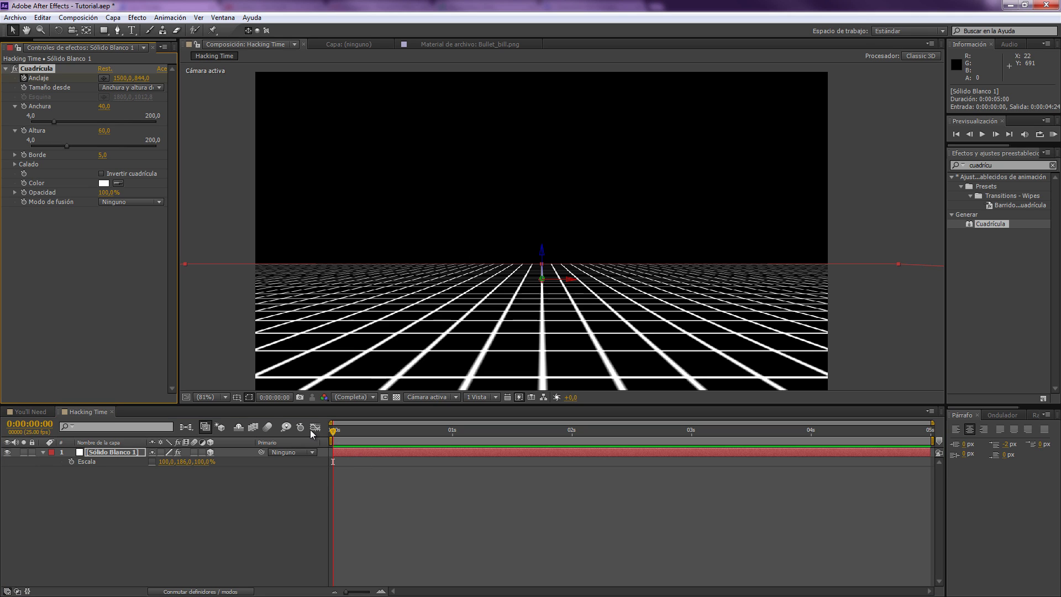
{"action": "left_click", "coordinate": [333, 431]}
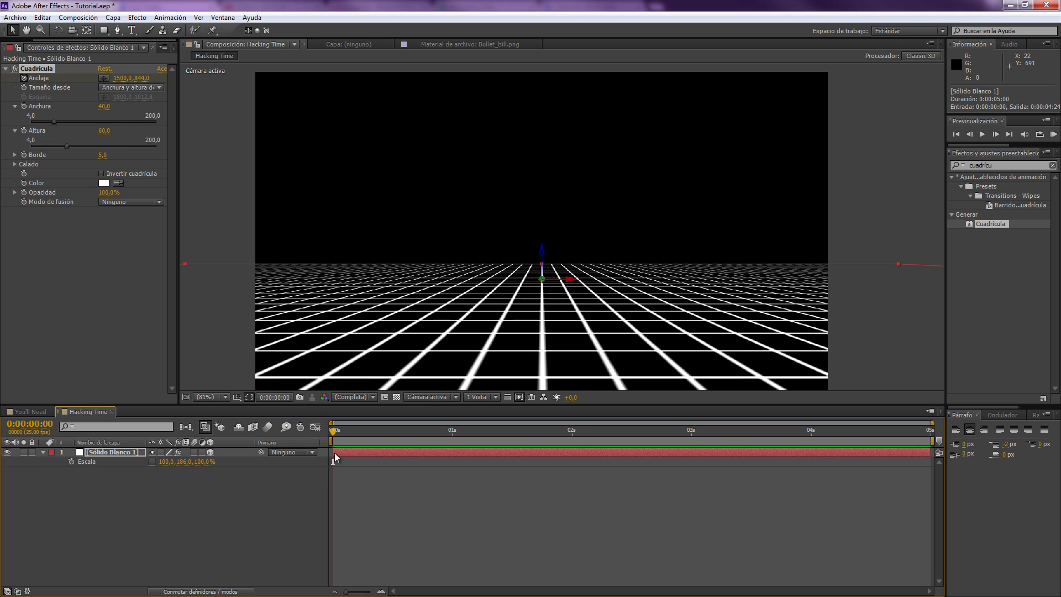
{"action": "key", "text": "space"}
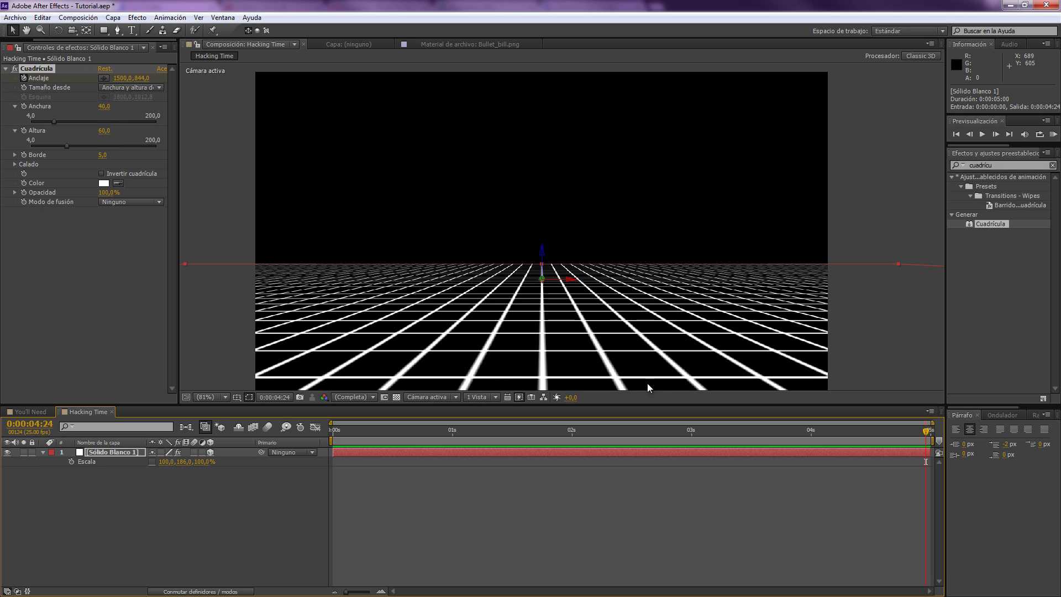
{"action": "left_click_drag", "start_coordinate": [122, 78], "coordinate": [1060, 100]}
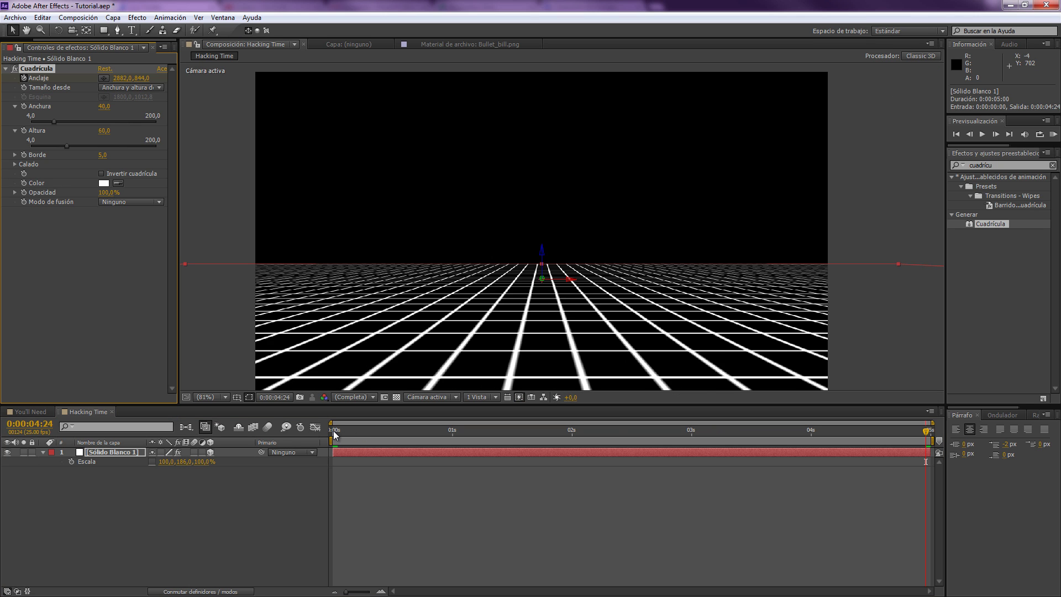
{"action": "left_click_drag", "start_coordinate": [333, 429], "coordinate": [424, 431]}
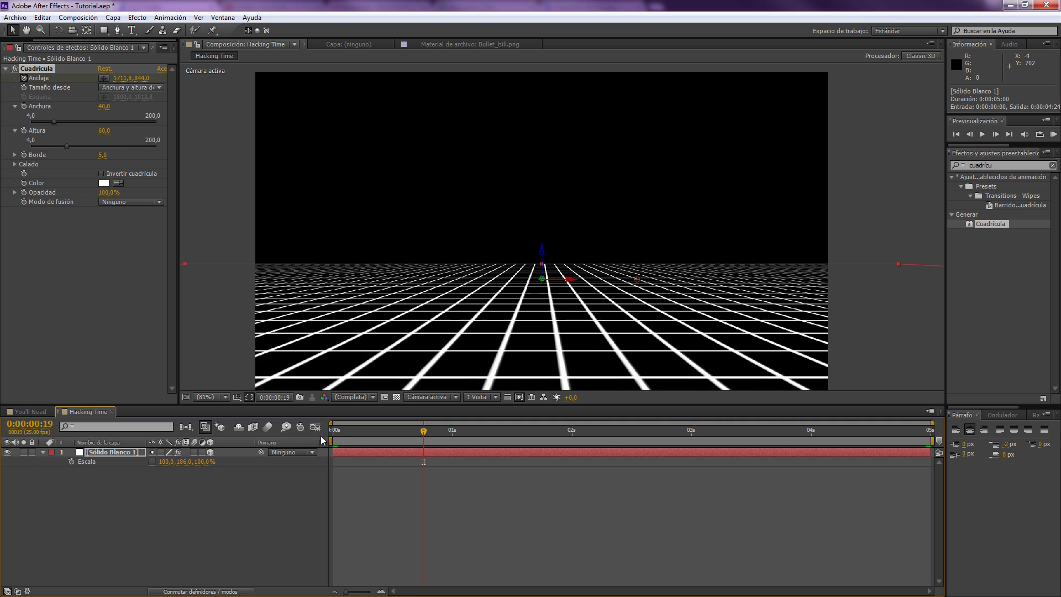
{"action": "key", "text": "Home"}
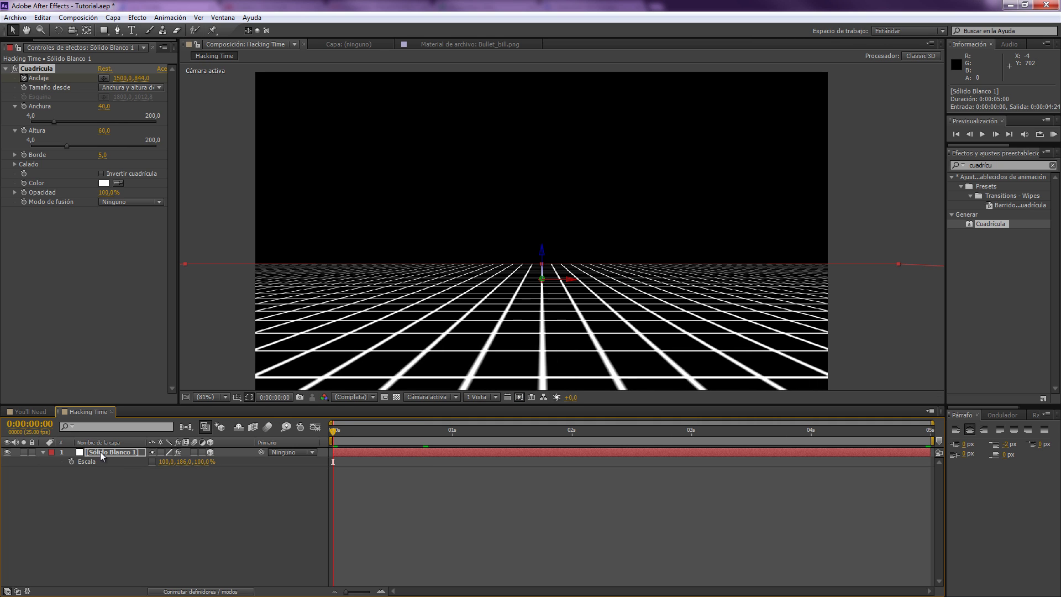
{"action": "left_click", "coordinate": [101, 452]}
{"action": "right_click", "coordinate": [100, 452]}
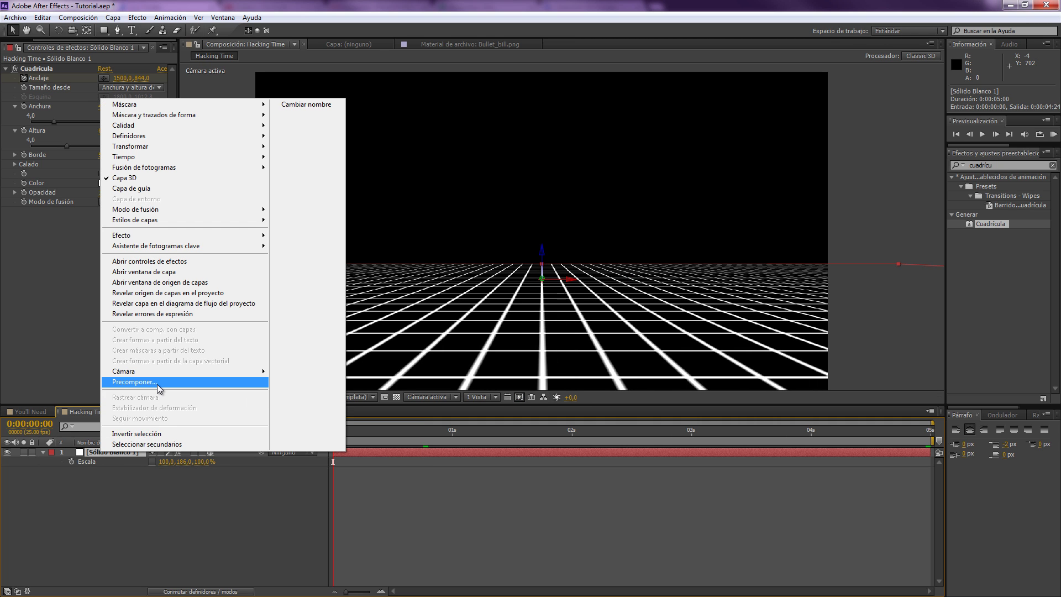
{"action": "left_click", "coordinate": [122, 547]}
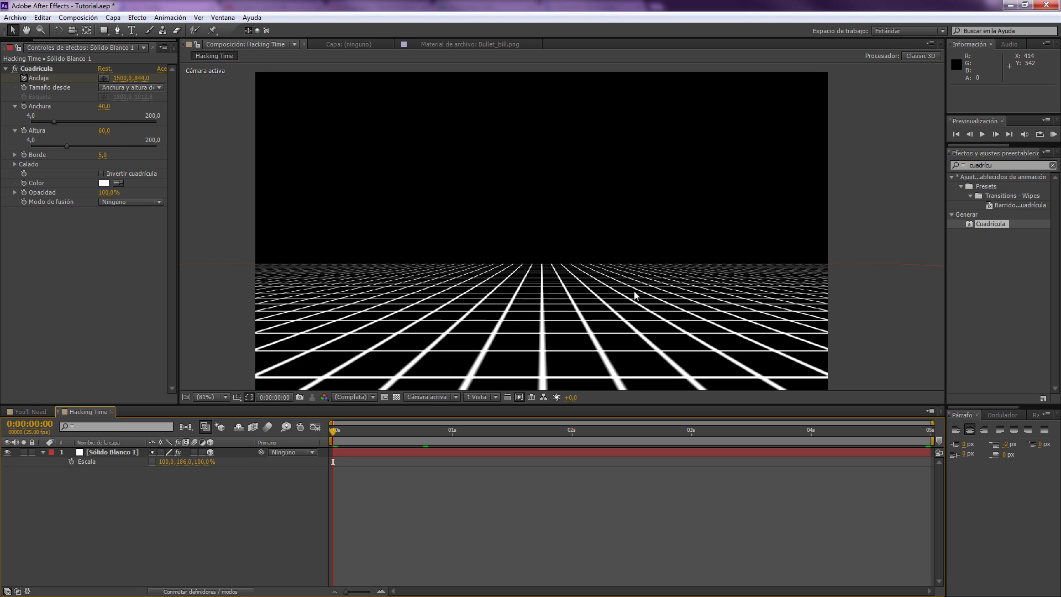
Precompose the white solid into a new composition named "grid", transferring all attributes to it.
{"action": "right_click", "coordinate": [115, 452]}
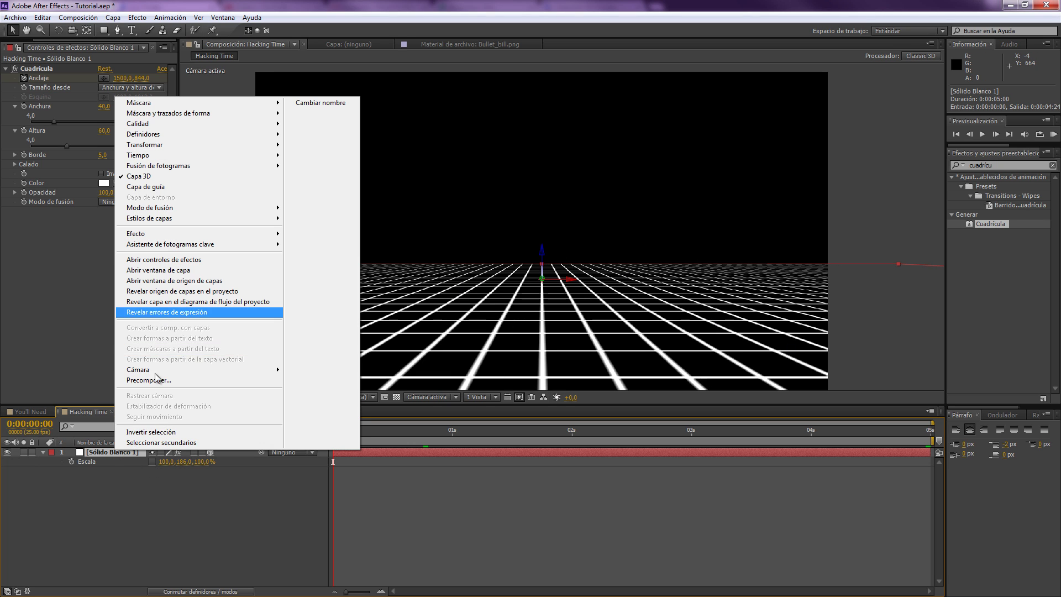
{"action": "left_click", "coordinate": [156, 381]}
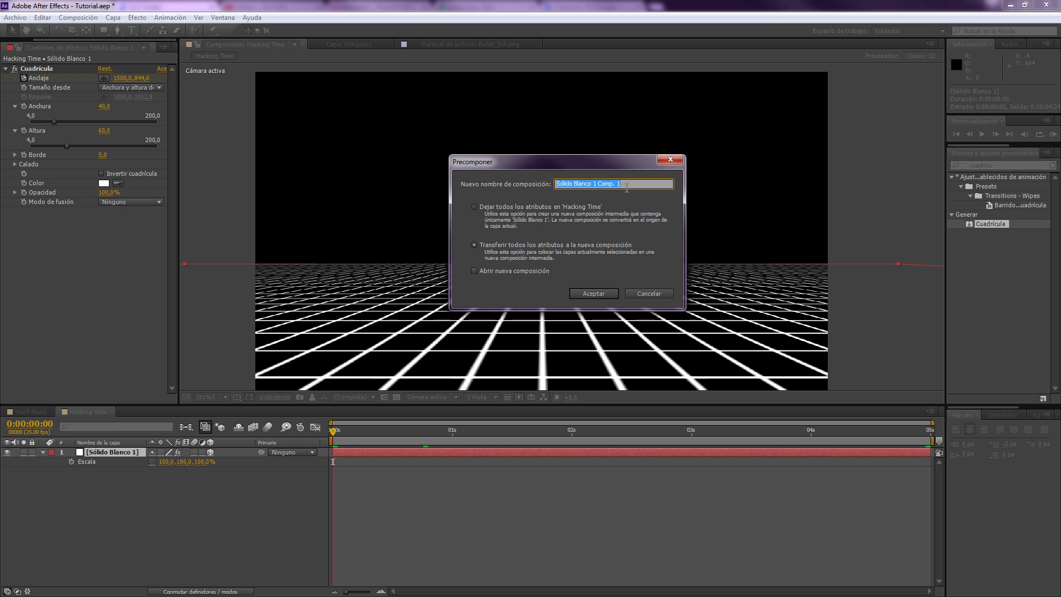
{"action": "type", "text": "grid"}
{"action": "key", "text": "Return"}
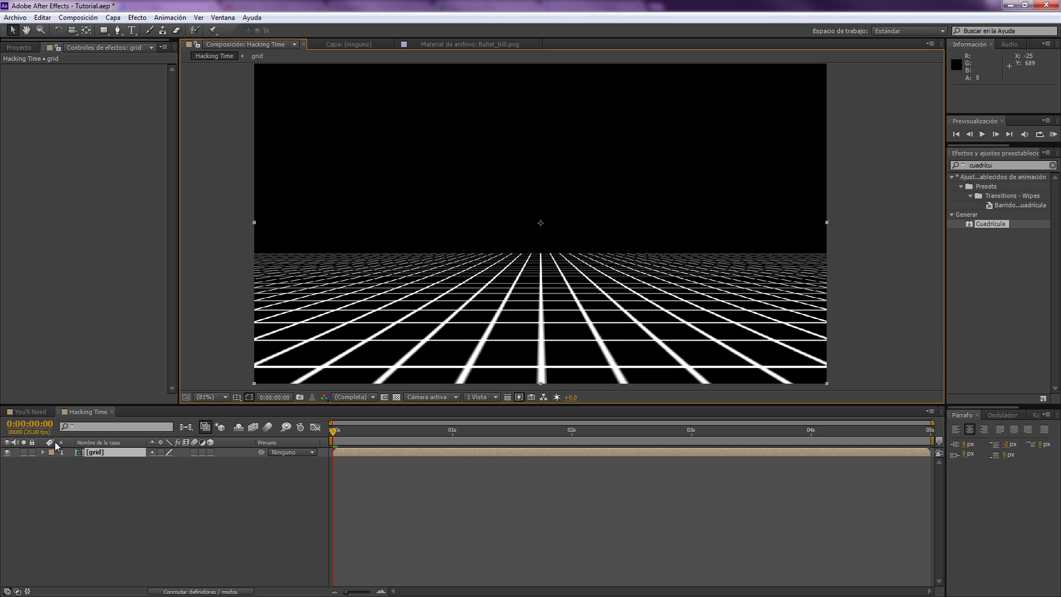
Duplicate the grid precomp layer twice so that three copies are stacked.
{"action": "left_click", "coordinate": [97, 454]}
{"action": "key", "text": "ctrl+d"}
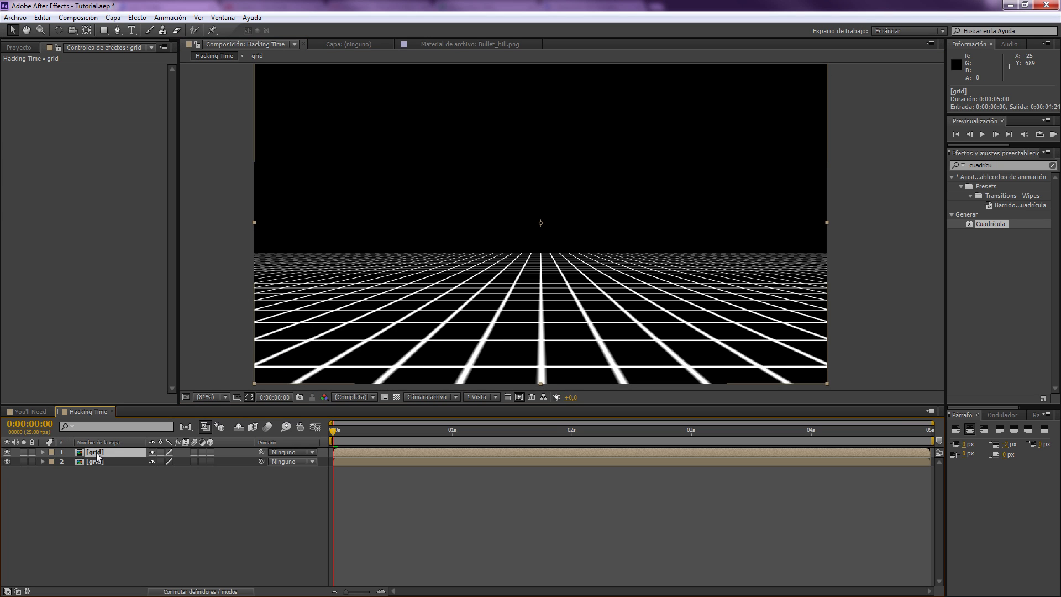
{"action": "key", "text": "ctrl+d"}
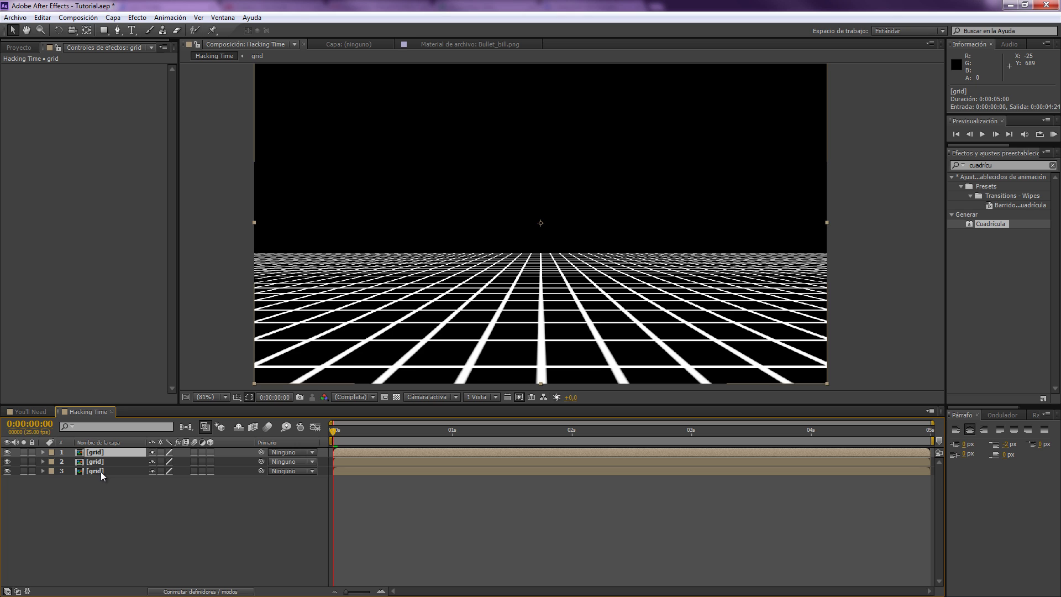
Select the bottom grid layer and hide the two copies above it.
{"action": "left_click", "coordinate": [100, 471]}
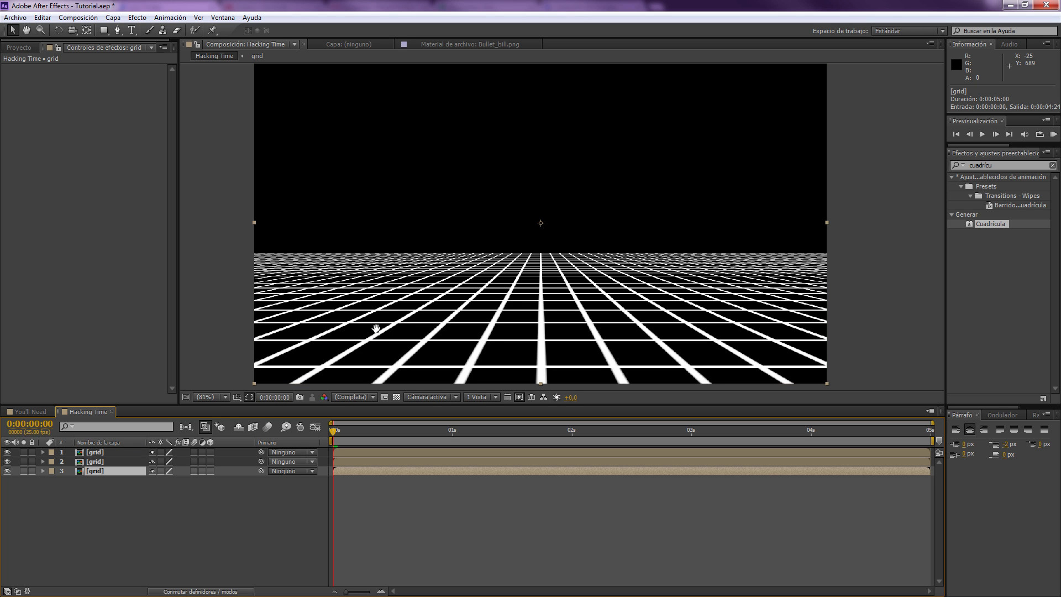
{"action": "left_click_drag", "start_coordinate": [376, 329], "coordinate": [396, 244]}
{"action": "scroll", "coordinate": [396, 244], "scroll_direction": "up", "scroll_amount": 1}
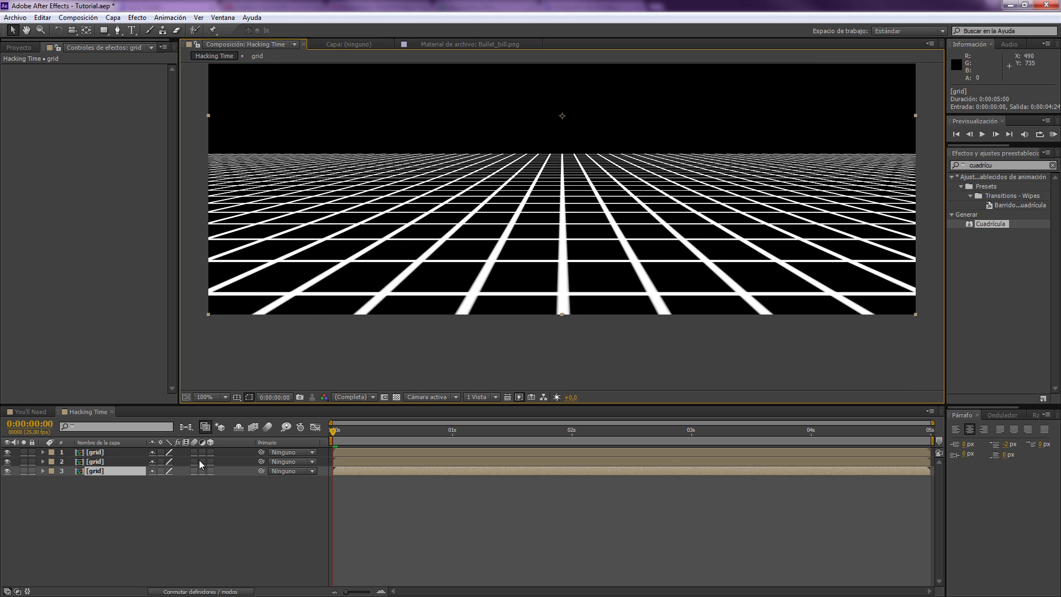
{"action": "left_click", "coordinate": [1016, 168]}
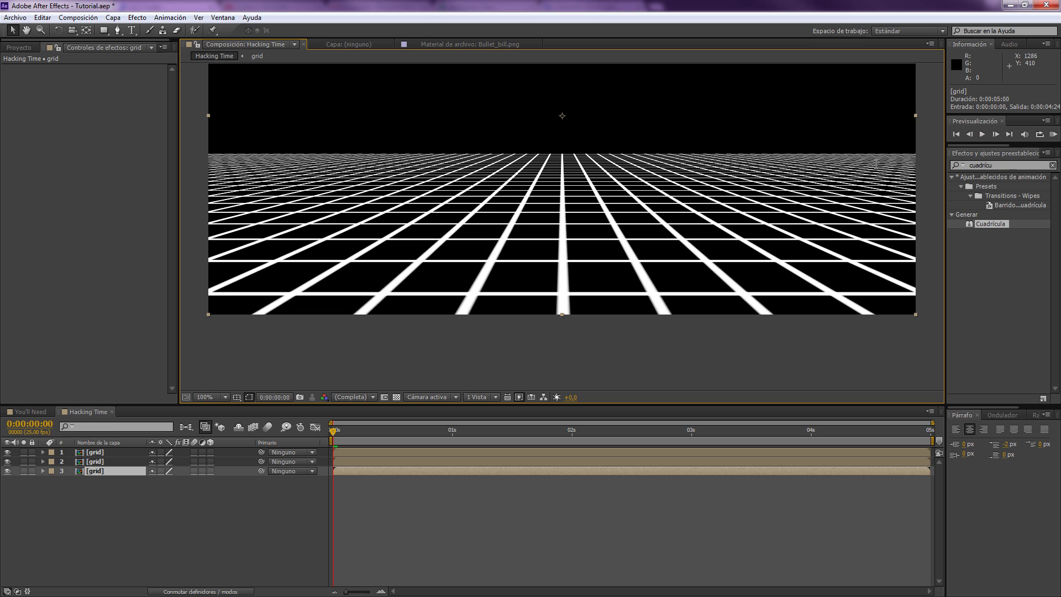
{"action": "left_click", "coordinate": [6, 461]}
{"action": "left_click", "coordinate": [6, 452]}
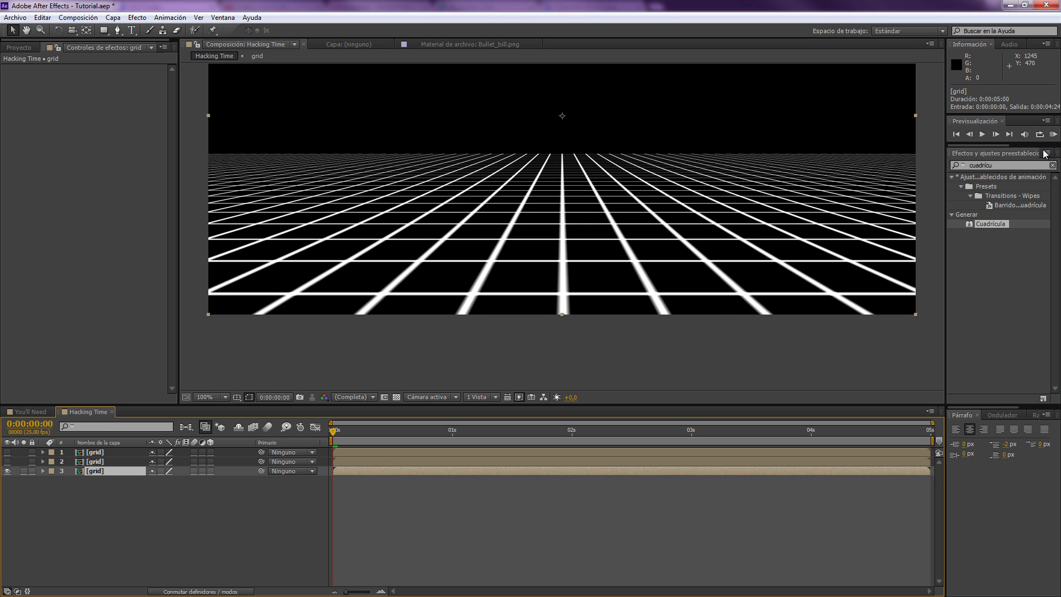
Search the effects for "teñi" and apply the Teñir effect to the bottom grid layer.
{"action": "key", "text": "ctrl+5"}
{"action": "type", "text": "ti"}
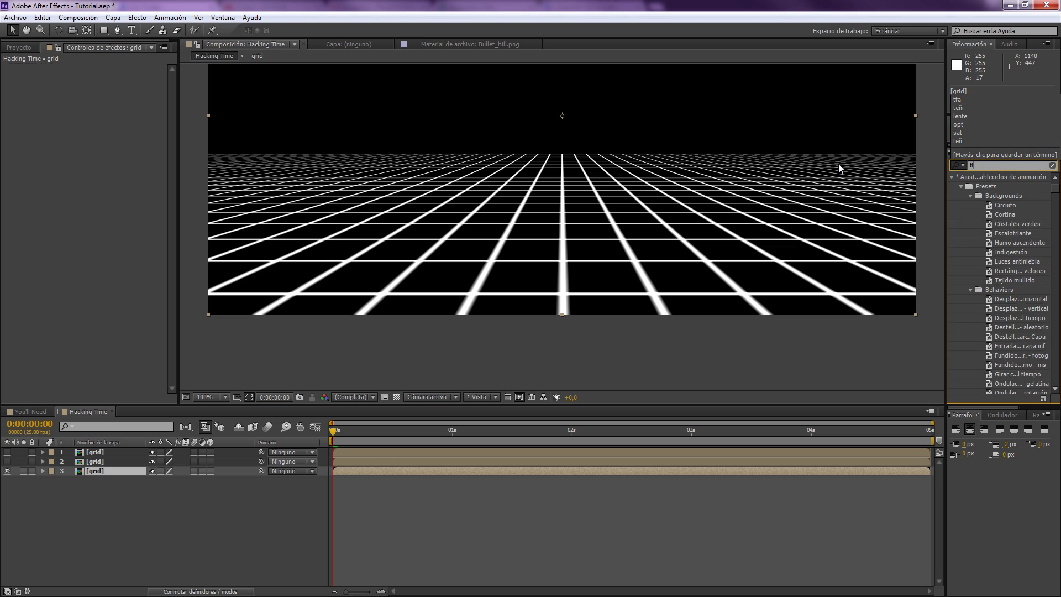
{"action": "type", "text": "nt"}
{"action": "key", "text": "BackSpace"}
{"action": "key", "text": "BackSpace"}
{"action": "key", "text": "BackSpace"}
{"action": "type", "text": "eñi"}
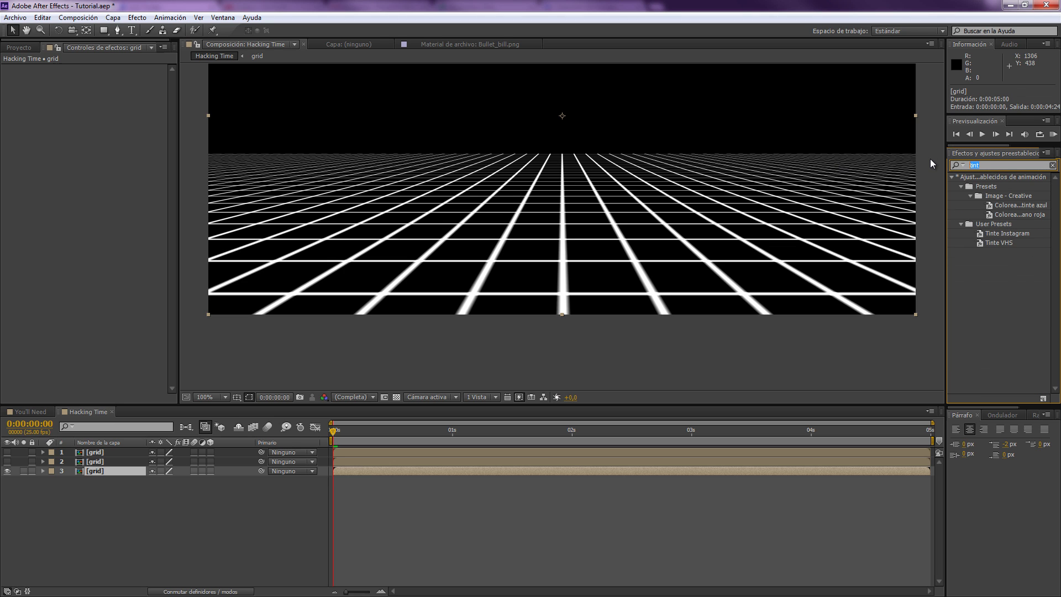
{"action": "left_click_drag", "start_coordinate": [982, 188], "coordinate": [409, 470]}
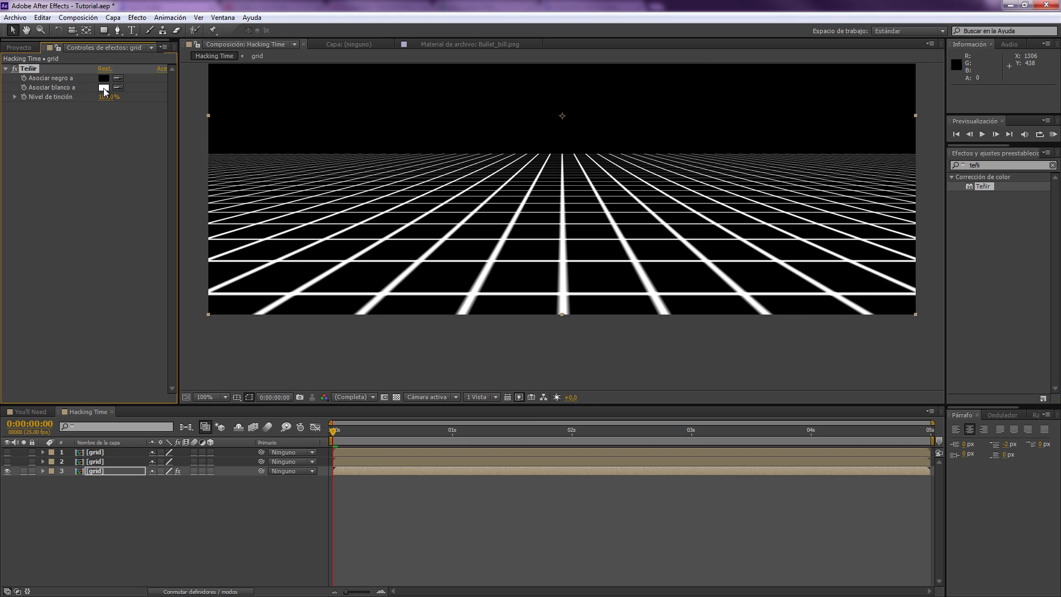
Map white to bright magenta FD4DFF in the bottom grid layer's Teñir effect.
{"action": "left_click", "coordinate": [104, 88]}
{"action": "left_click", "coordinate": [707, 205]}
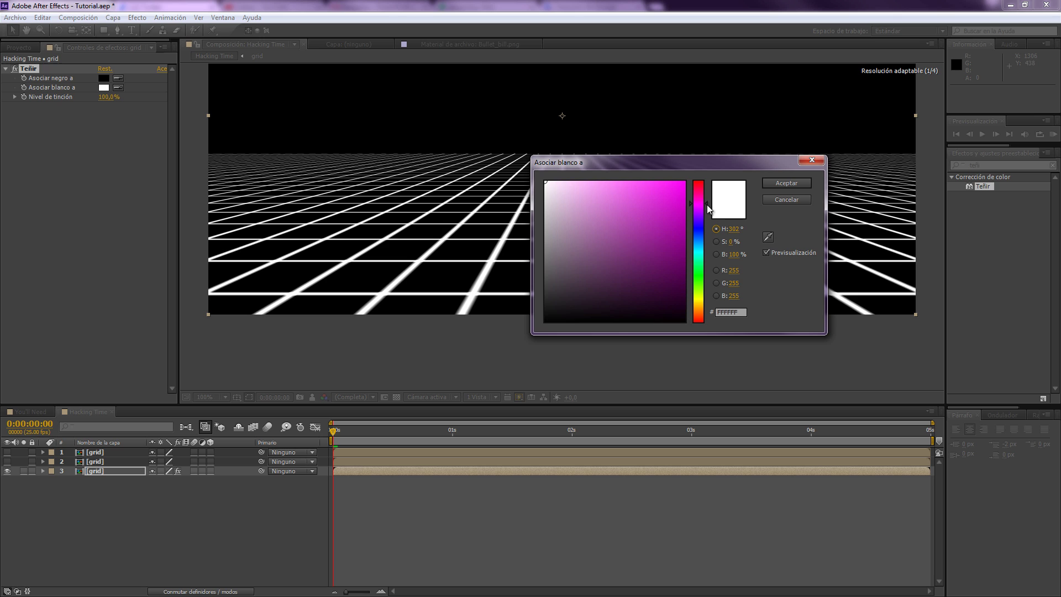
{"action": "left_click", "coordinate": [641, 182]}
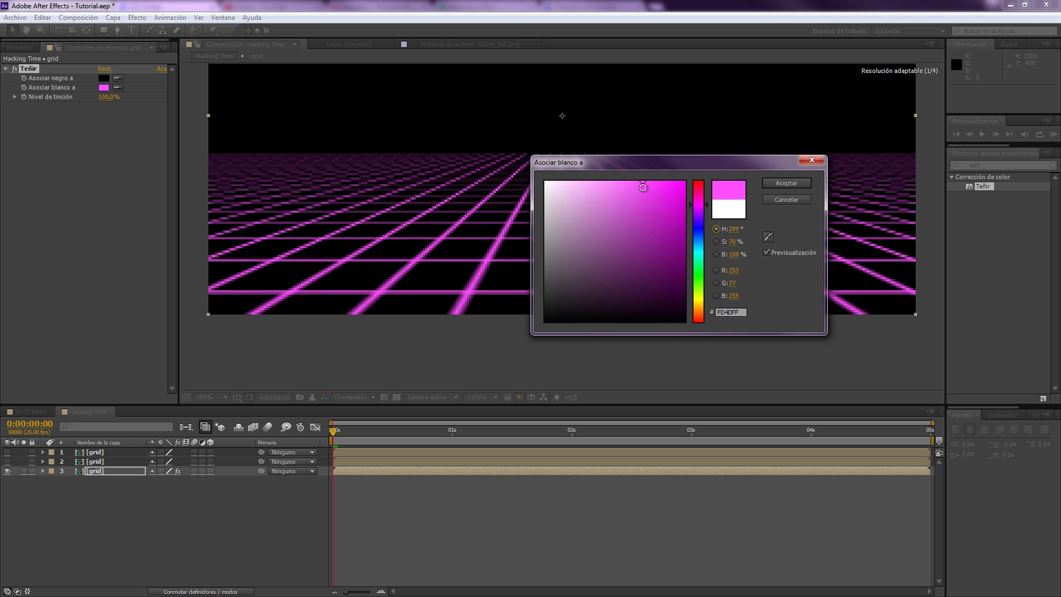
{"action": "left_click", "coordinate": [785, 183]}
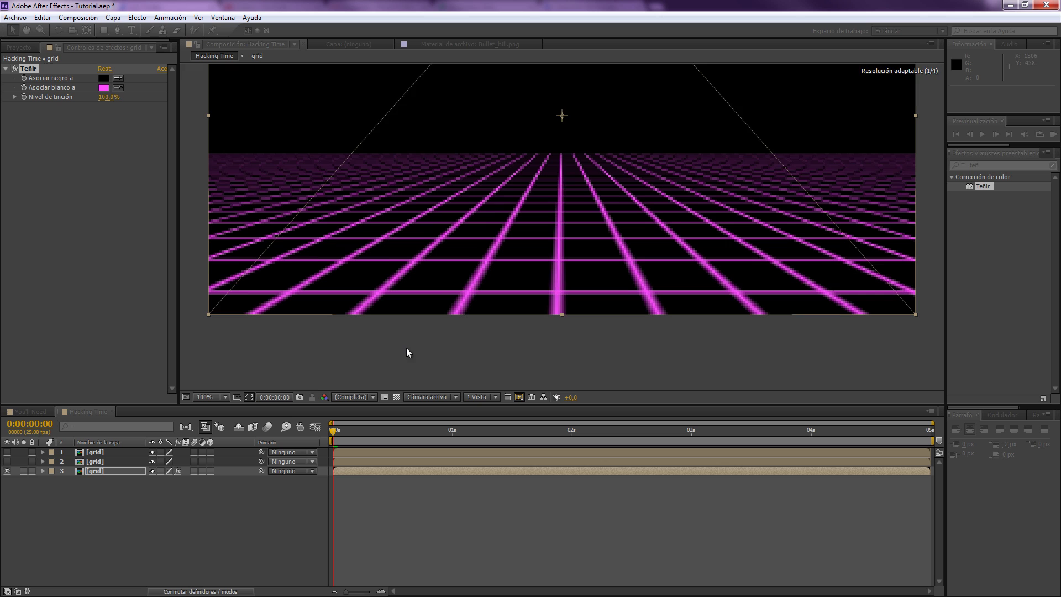
Show the middle grid layer again and set the bottom grid layer's Y position to 365.
{"action": "left_click", "coordinate": [8, 462]}
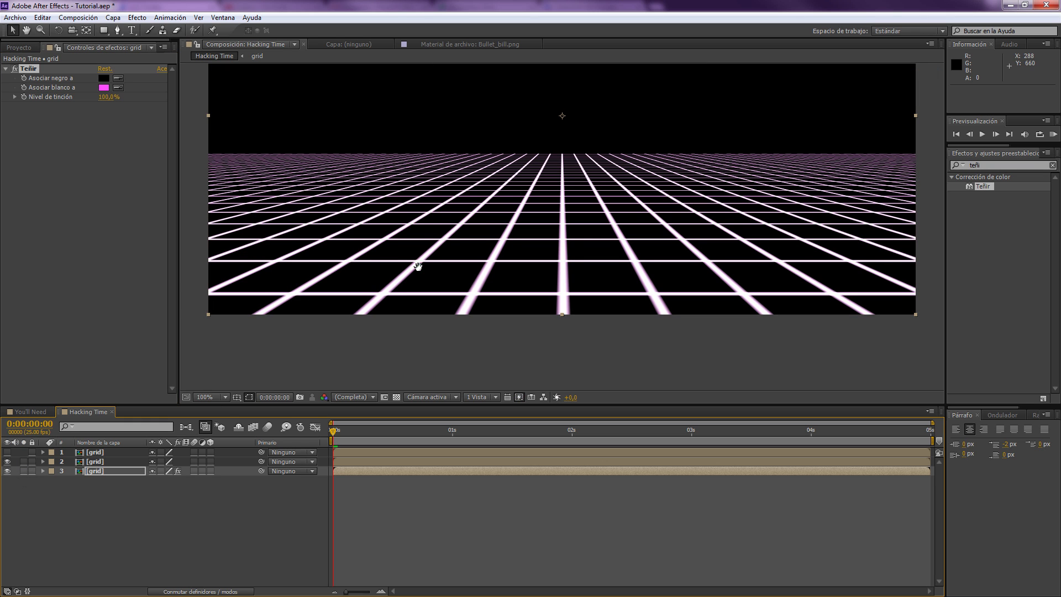
{"action": "key", "text": "period"}
{"action": "left_click_drag", "start_coordinate": [433, 257], "coordinate": [451, 239]}
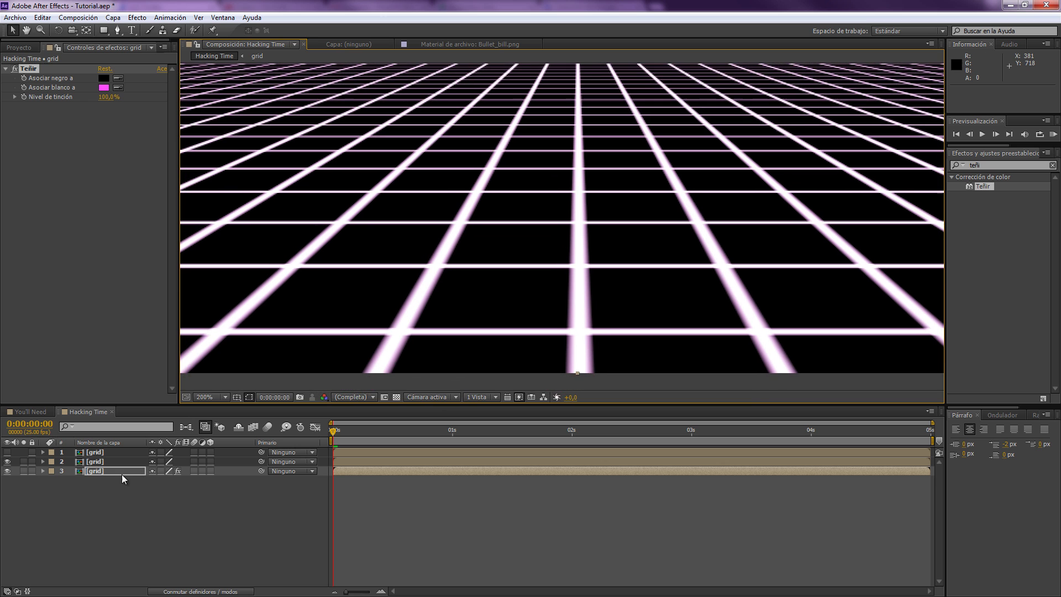
{"action": "left_click", "coordinate": [112, 469]}
{"action": "key", "text": "p"}
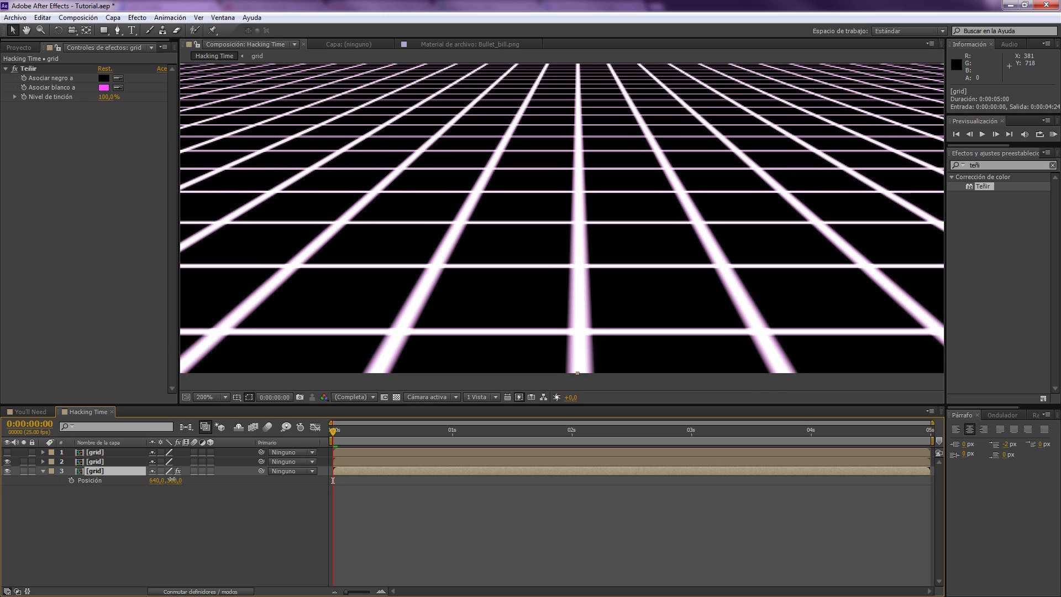
{"action": "left_click_drag", "start_coordinate": [175, 480], "coordinate": [187, 491]}
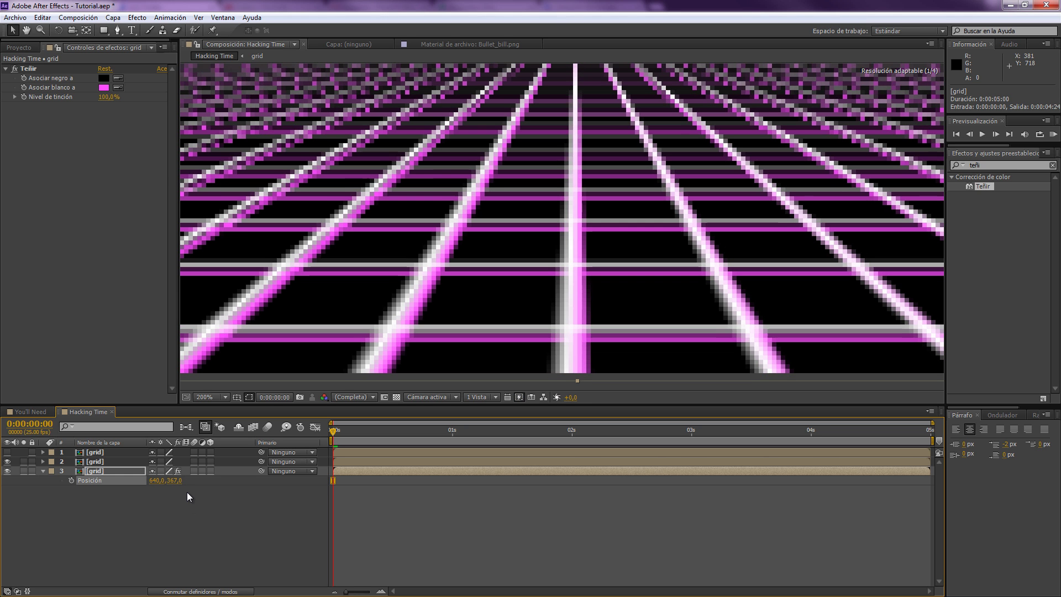
{"action": "left_click", "coordinate": [179, 482]}
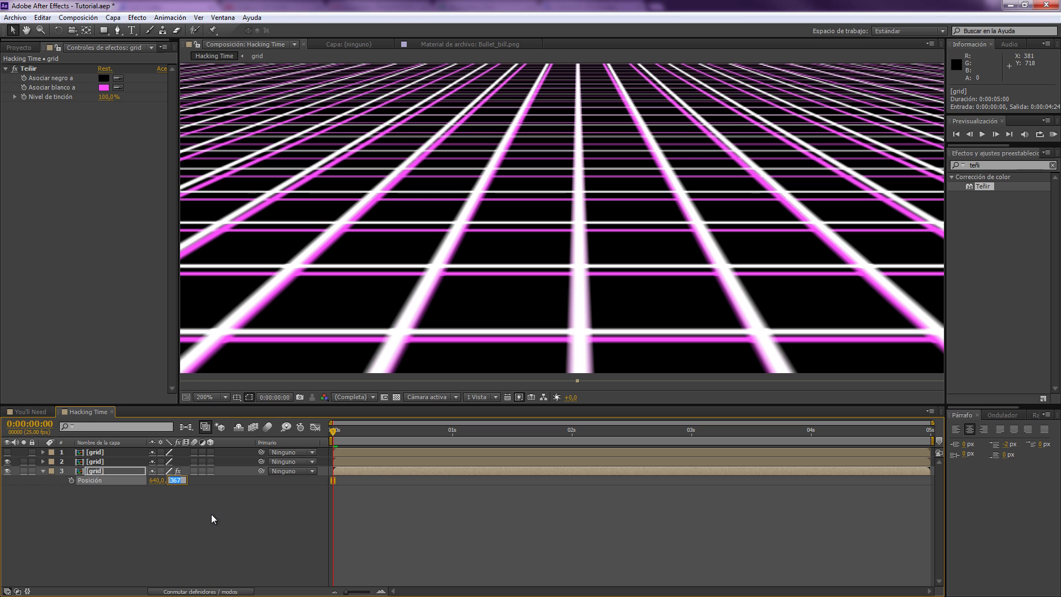
{"action": "type", "text": "365"}
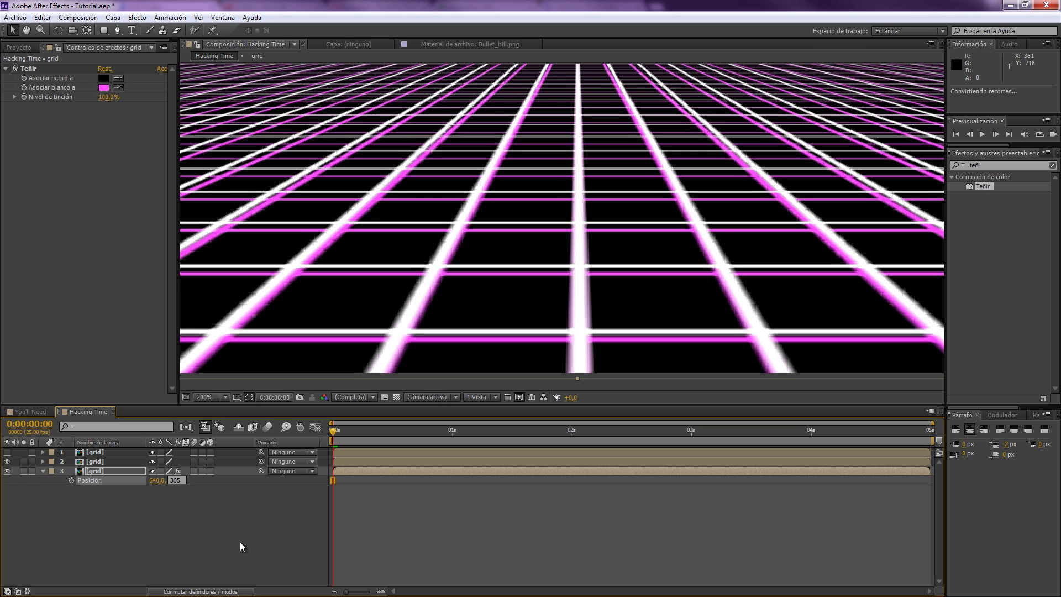
{"action": "key", "text": "Return"}
{"action": "left_click_drag", "start_coordinate": [376, 328], "coordinate": [394, 332]}
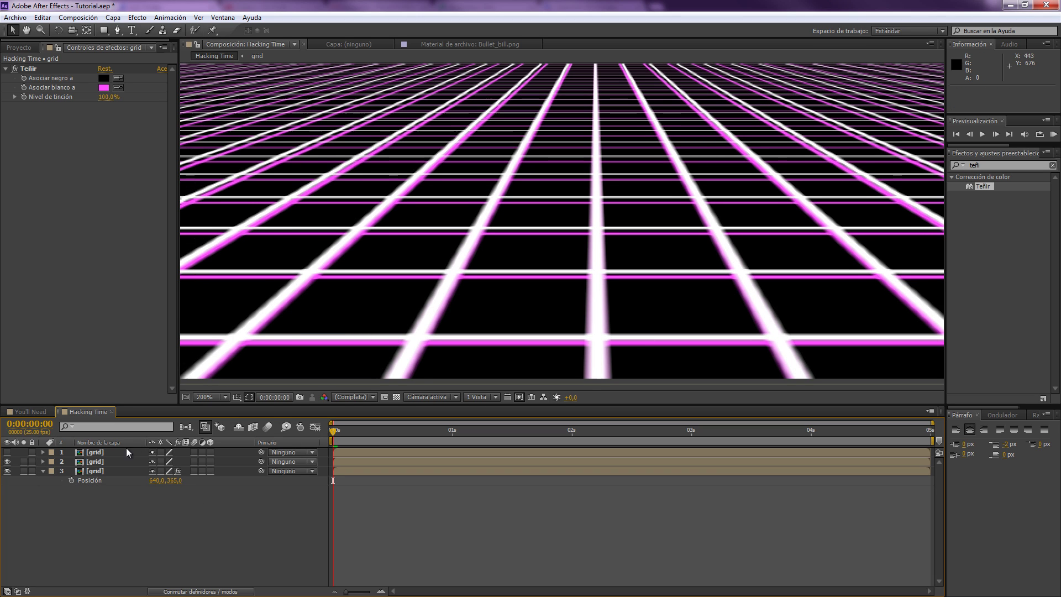
Apply Teñir to the middle grid layer and map its white to a saturated blue-violet.
{"action": "left_click", "coordinate": [95, 462]}
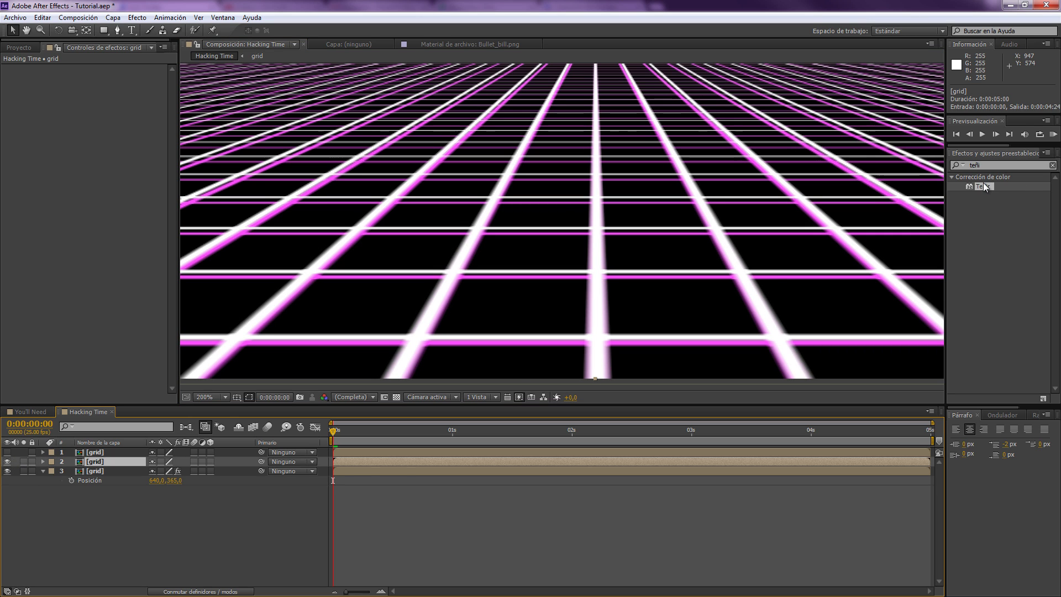
{"action": "left_click_drag", "start_coordinate": [438, 453], "coordinate": [361, 463]}
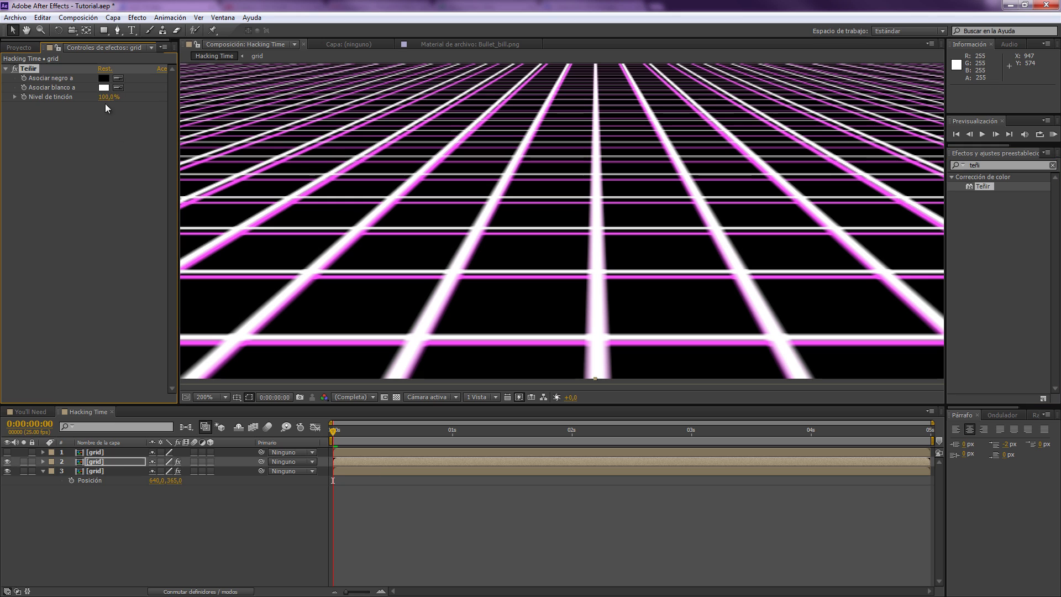
{"action": "left_click", "coordinate": [104, 87]}
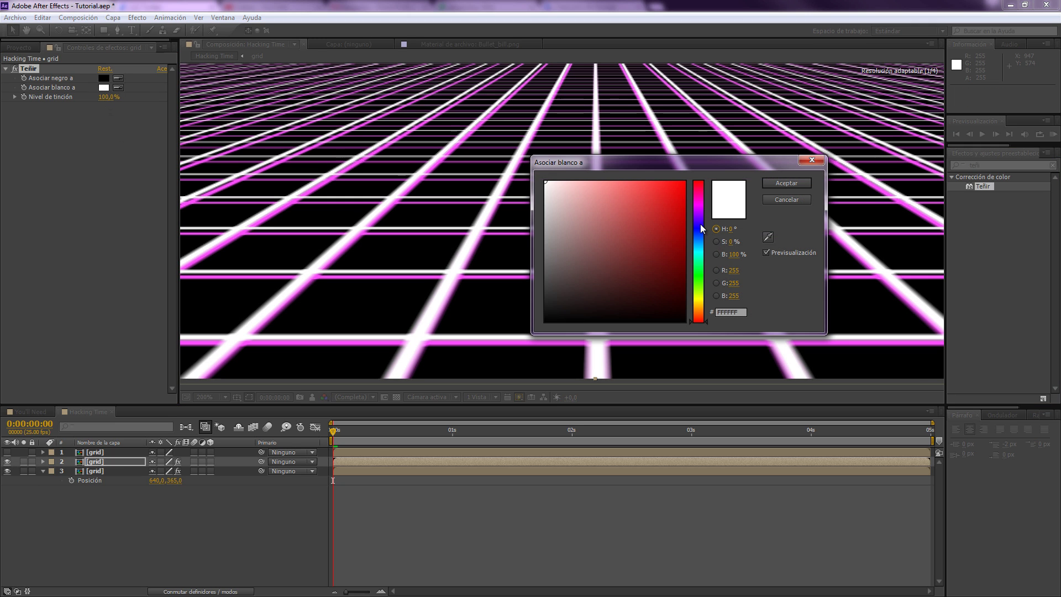
{"action": "left_click", "coordinate": [700, 218]}
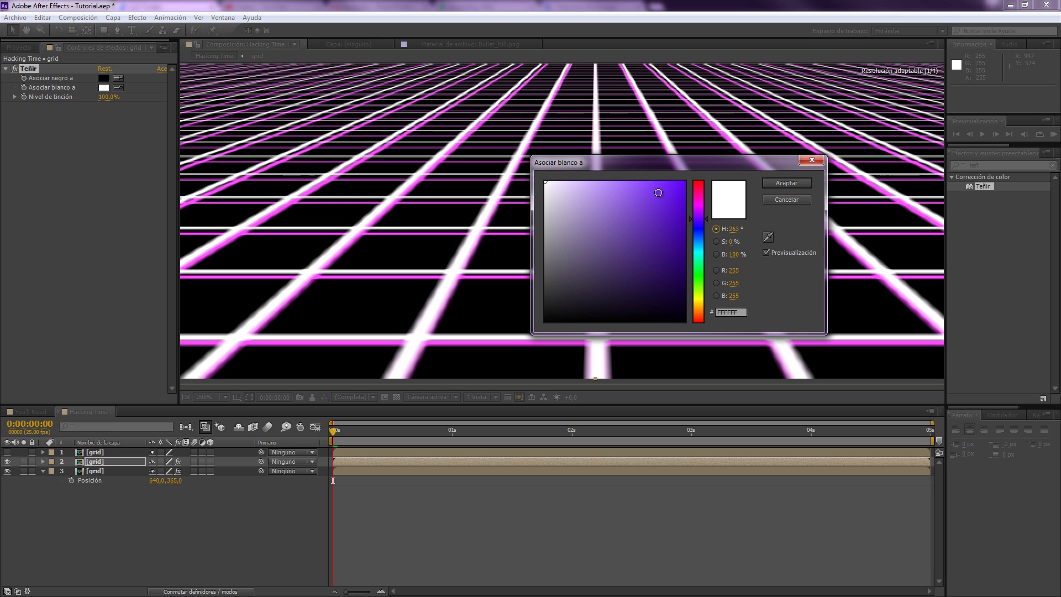
{"action": "left_click", "coordinate": [682, 200]}
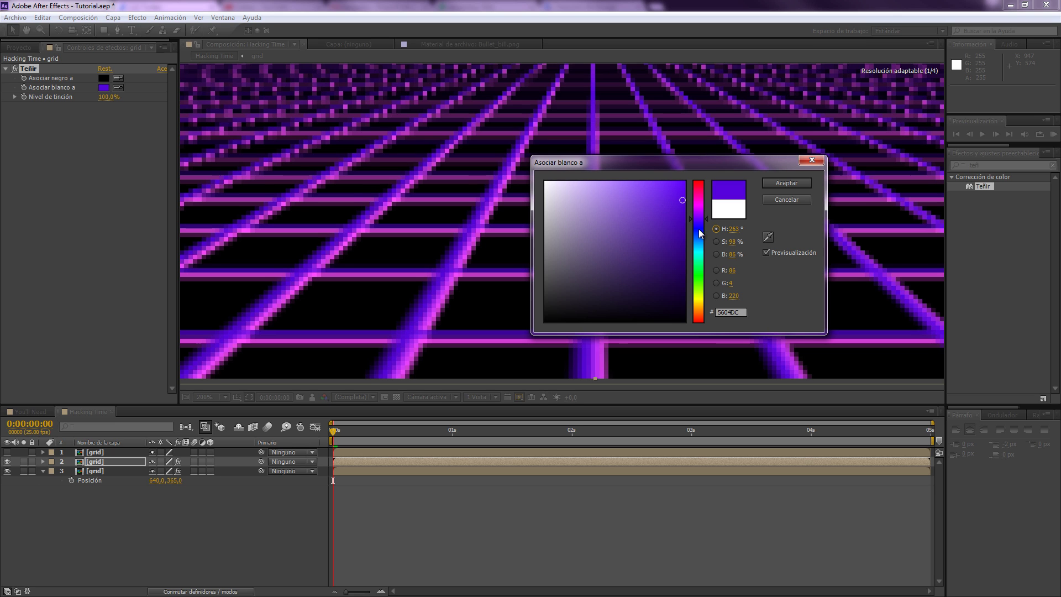
{"action": "left_click", "coordinate": [707, 220]}
{"action": "left_click", "coordinate": [789, 183]}
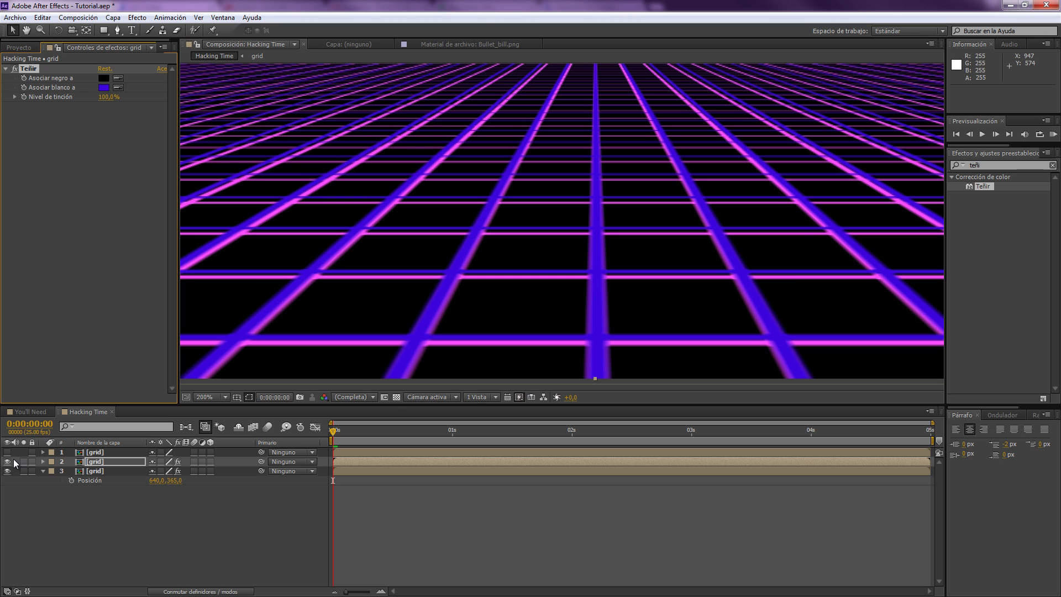
Show the top grid layer again and set the middle grid layer's Y position to 355.
{"action": "left_click", "coordinate": [7, 452]}
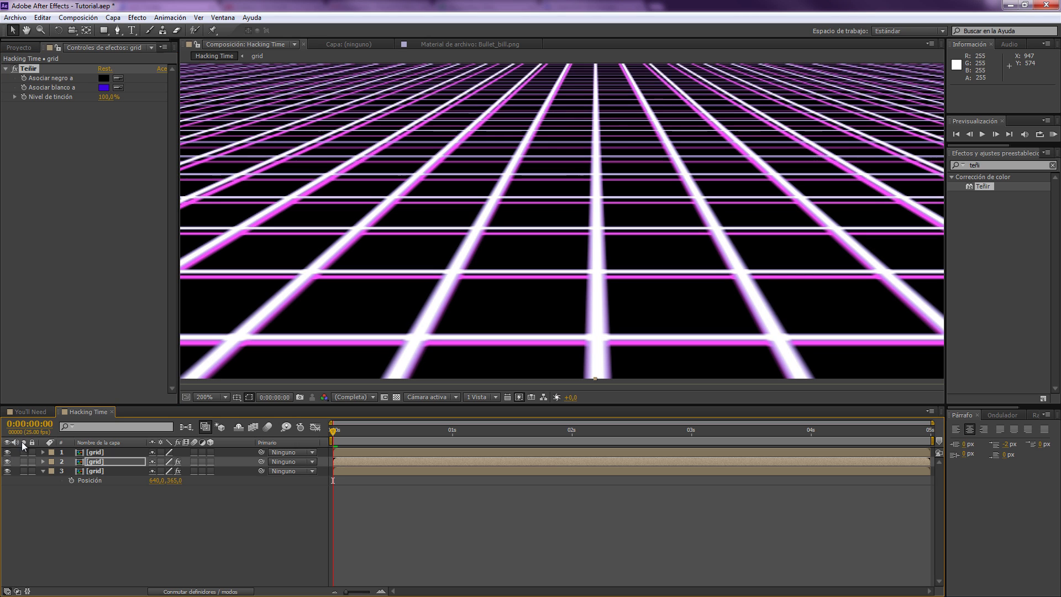
{"action": "left_click", "coordinate": [96, 453]}
{"action": "left_click", "coordinate": [109, 461]}
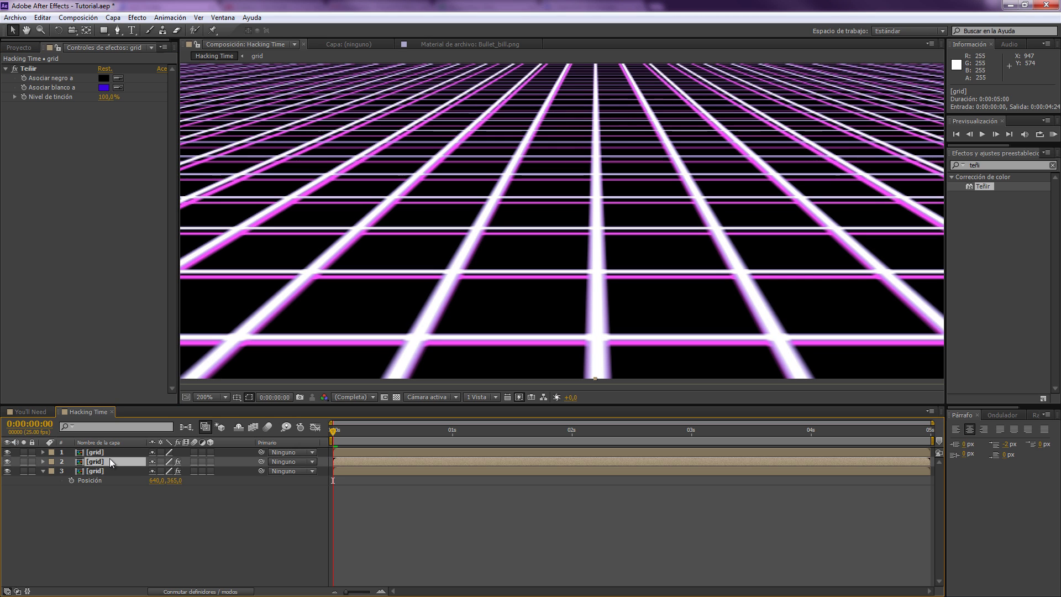
{"action": "key", "text": "p"}
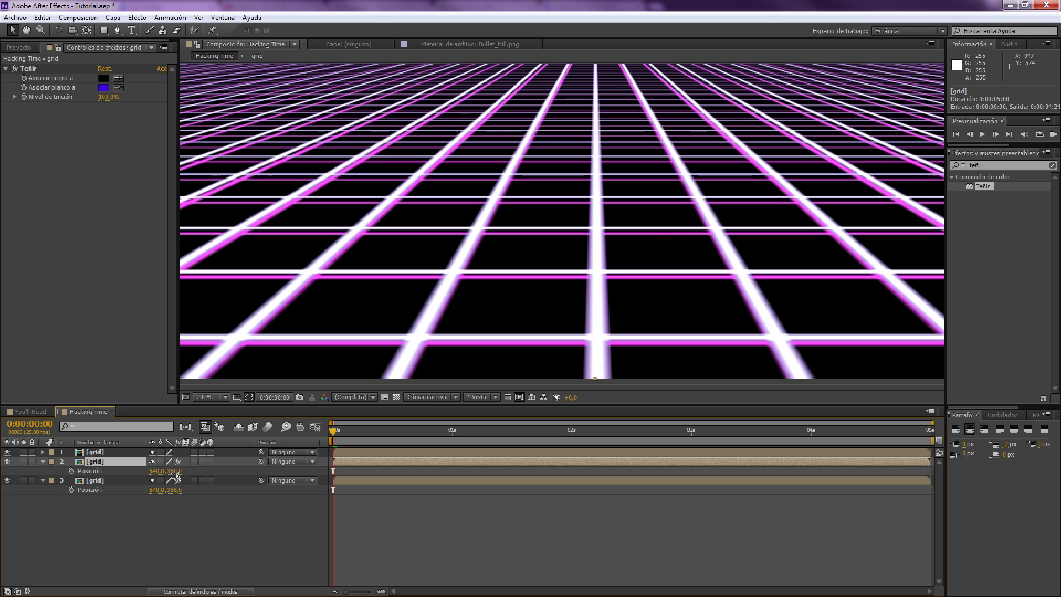
{"action": "left_click", "coordinate": [175, 471]}
{"action": "type", "text": "355"}
{"action": "key", "text": "Return"}
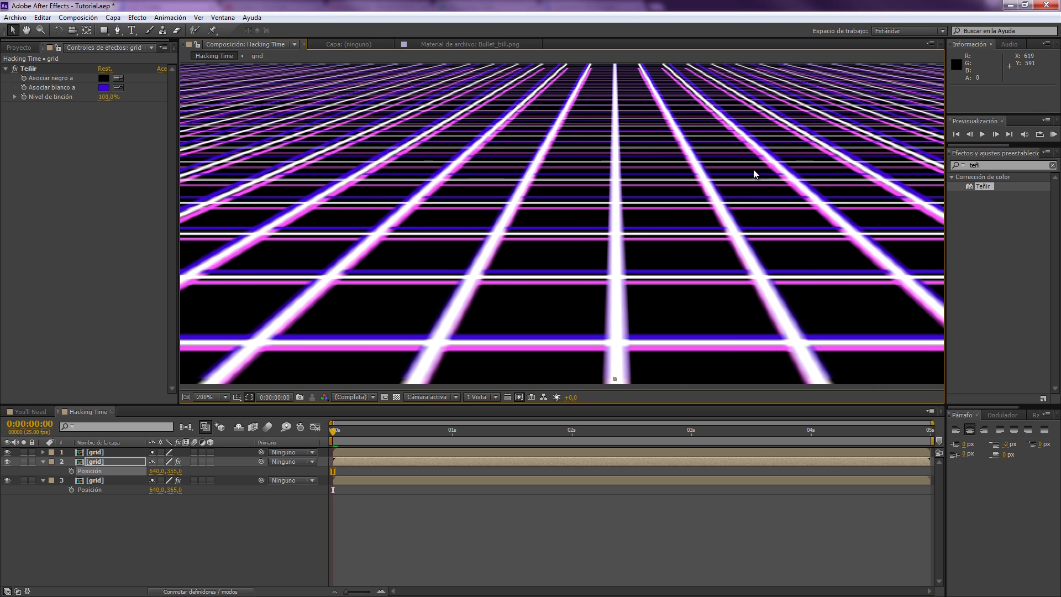
Apply Desenfoque rápido to the middle grid layer, with vertical blur dimensions and a blurriness of 10.
{"action": "left_click", "coordinate": [933, 165]}
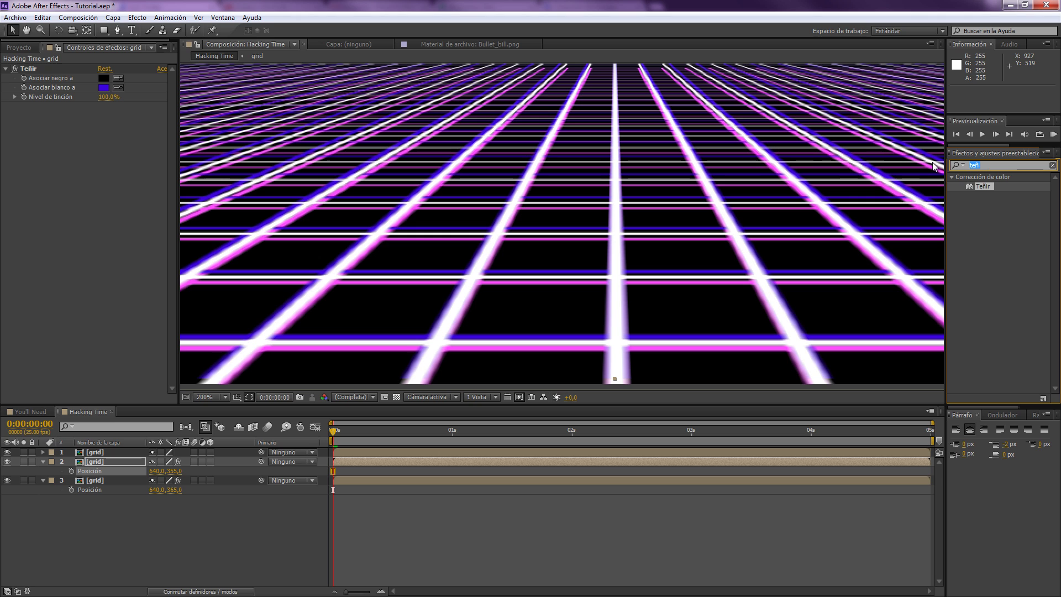
{"action": "type", "text": "ráp"}
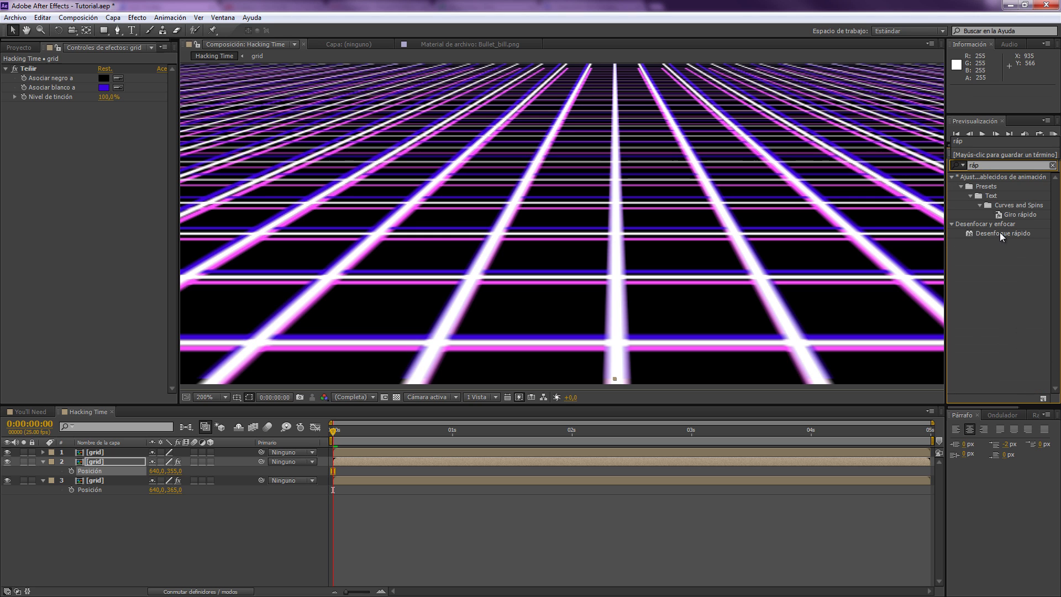
{"action": "left_click_drag", "start_coordinate": [1001, 233], "coordinate": [104, 462]}
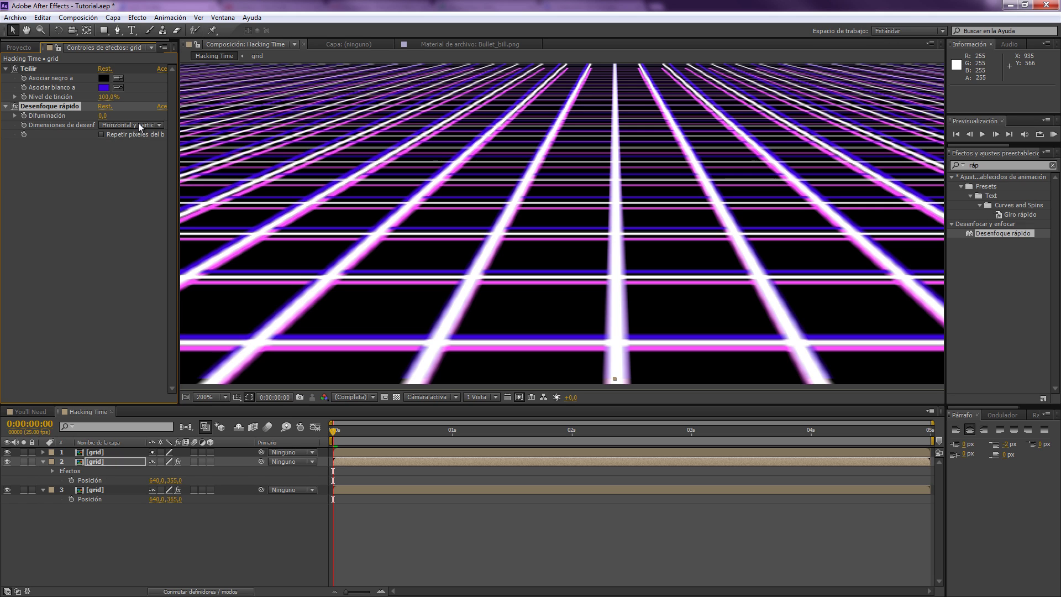
{"action": "left_click", "coordinate": [139, 123]}
{"action": "left_click", "coordinate": [140, 161]}
{"action": "left_click", "coordinate": [102, 116]}
{"action": "type", "text": "10"}
{"action": "key", "text": "Return"}
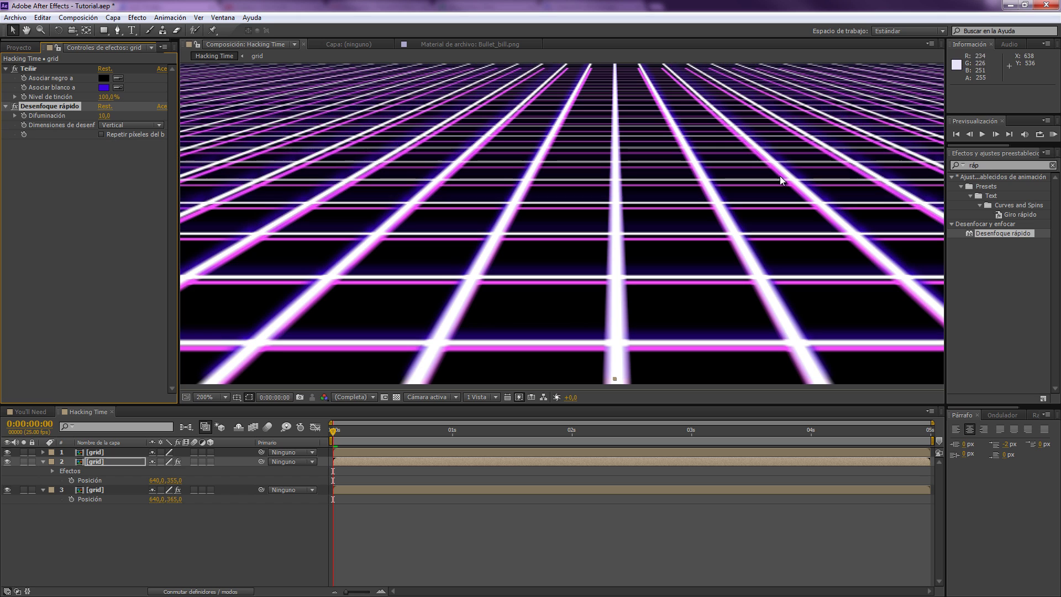
Give the bottom grid layer its own Desenfoque rápido effect with vertical dimensions and a blurriness of 10.
{"action": "left_click_drag", "start_coordinate": [1003, 236], "coordinate": [142, 489]}
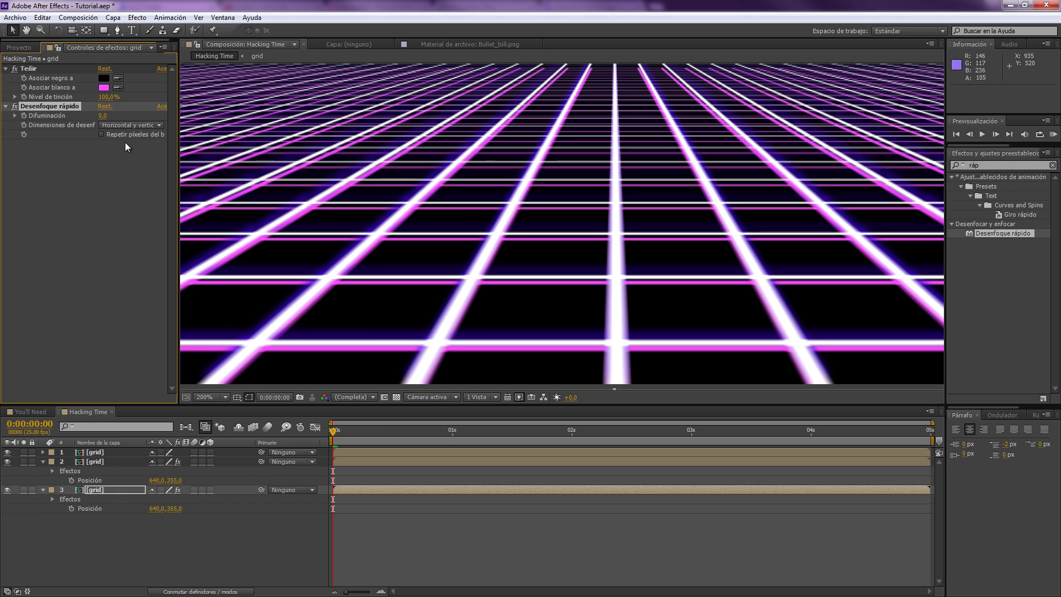
{"action": "left_click", "coordinate": [131, 125]}
{"action": "left_click", "coordinate": [128, 161]}
{"action": "left_click", "coordinate": [103, 115]}
{"action": "key", "text": "Return"}
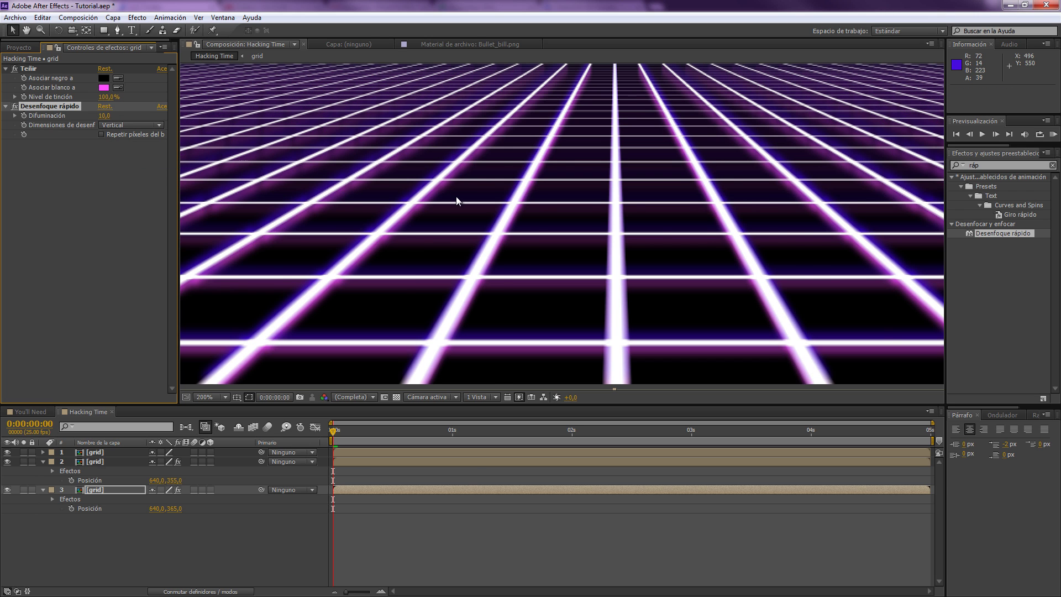
Enable repeating of edge pixels in the Desenfoque rápido effect on both the bottom and the middle grid layers.
{"action": "scroll", "coordinate": [455, 197], "scroll_direction": "down", "scroll_amount": 2}
{"action": "scroll", "coordinate": [437, 224], "scroll_direction": "up", "scroll_amount": 2}
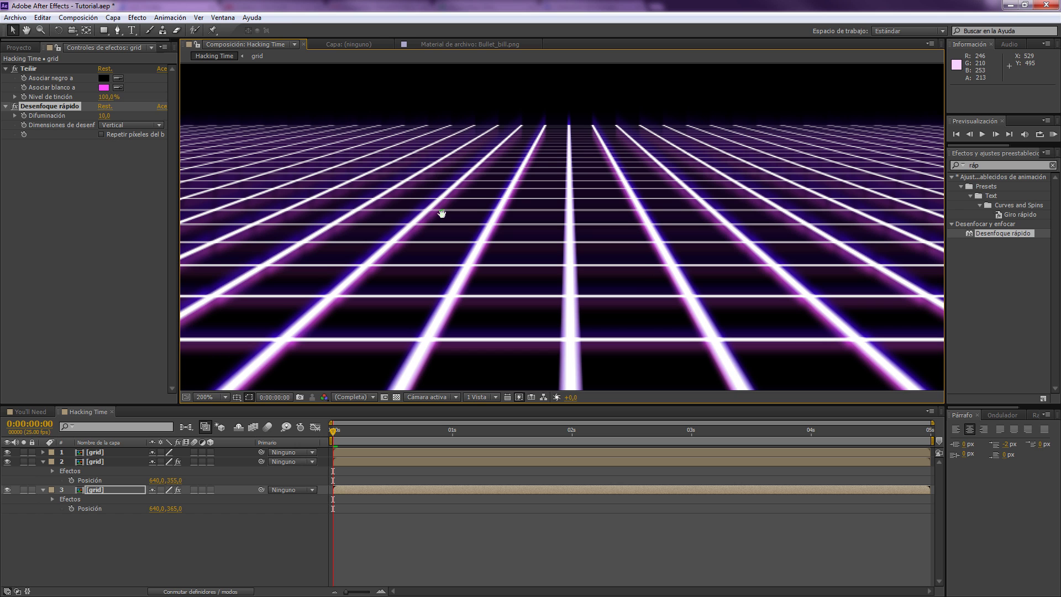
{"action": "left_click_drag", "start_coordinate": [440, 213], "coordinate": [418, 165]}
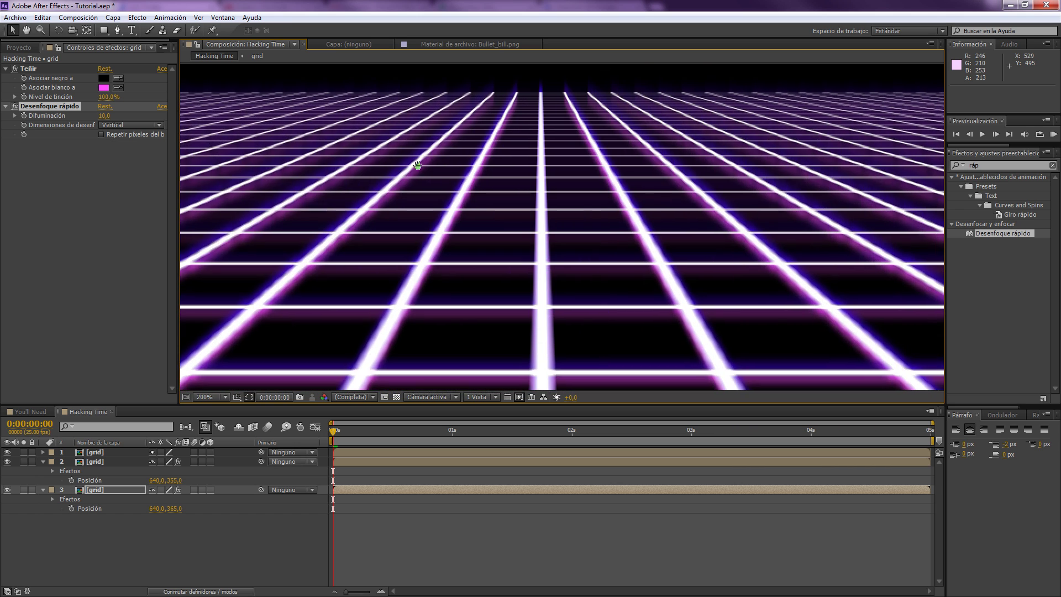
{"action": "left_click", "coordinate": [216, 396]}
{"action": "left_click", "coordinate": [215, 199]}
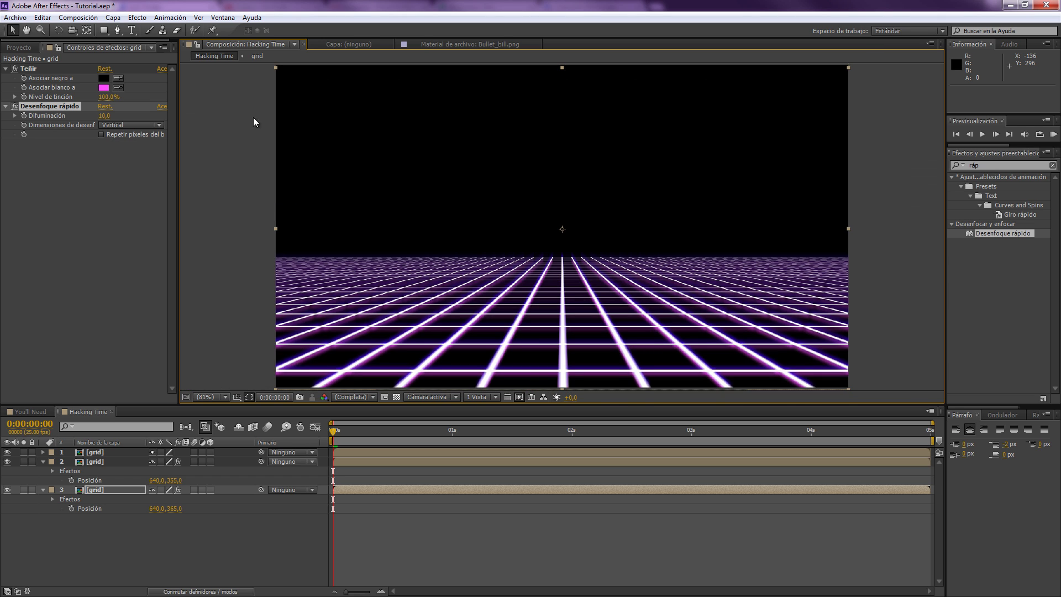
{"action": "left_click", "coordinate": [102, 135]}
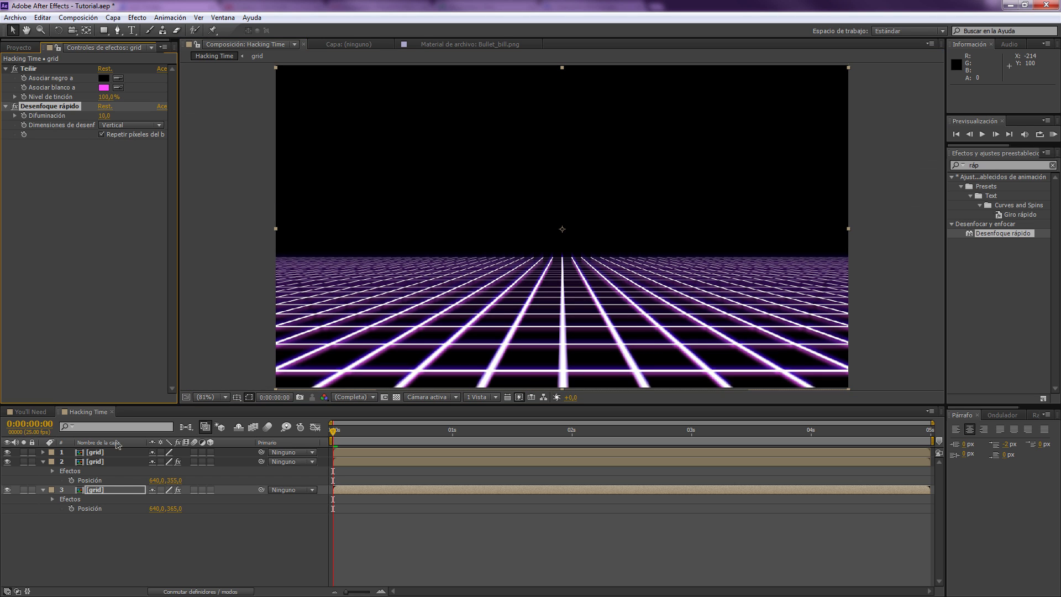
{"action": "left_click", "coordinate": [95, 461]}
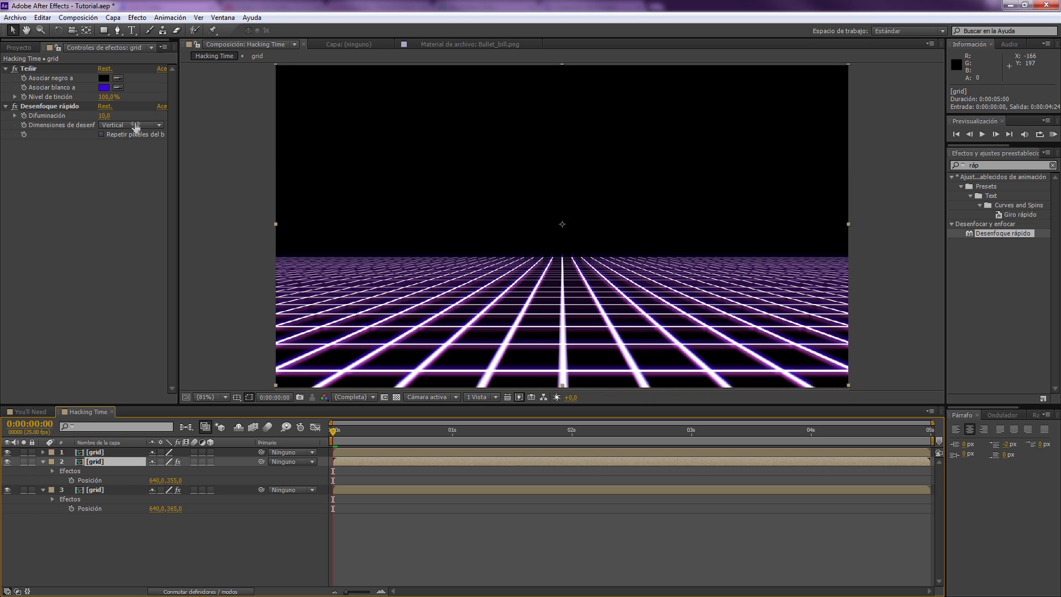
{"action": "left_click", "coordinate": [102, 134]}
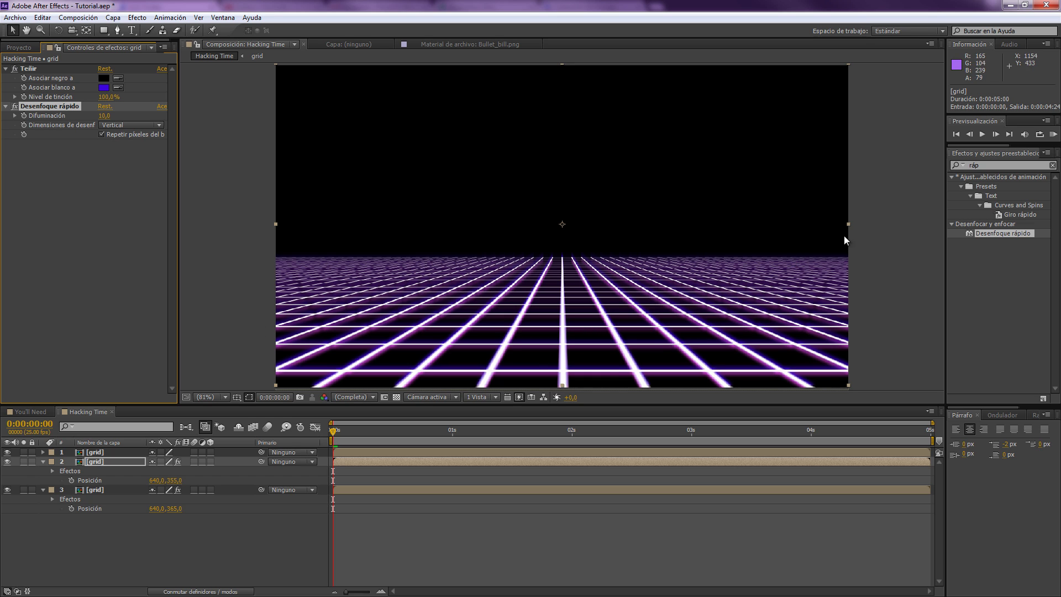
Precompose all three grid layers into a new composition named grid_comp.
{"action": "left_click", "coordinate": [42, 461]}
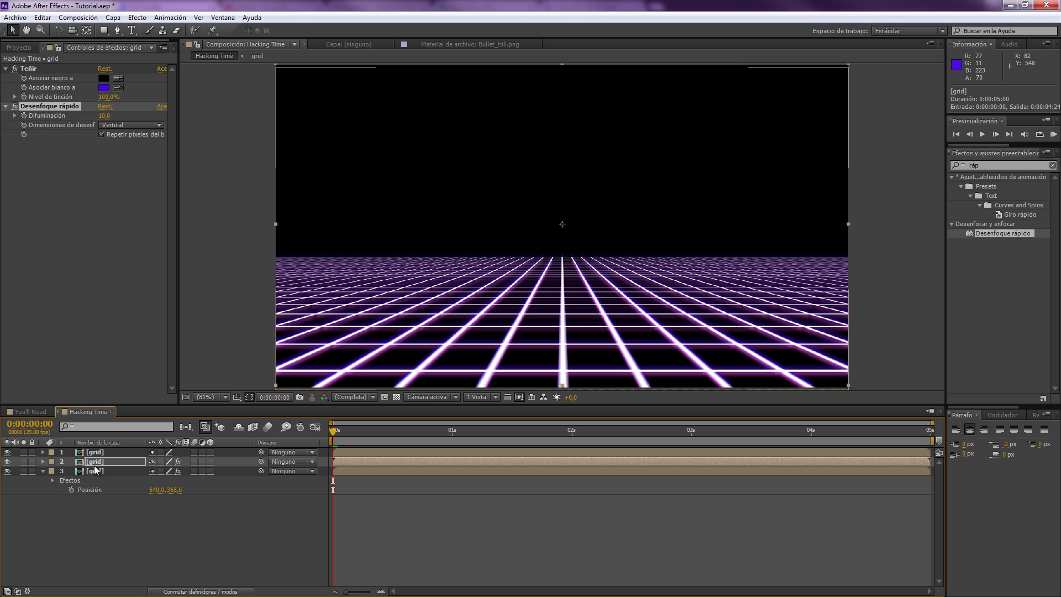
{"action": "left_click", "coordinate": [43, 471]}
{"action": "left_click", "coordinate": [101, 453]}
{"action": "key", "text": "ctrl+a"}
{"action": "right_click", "coordinate": [101, 454]}
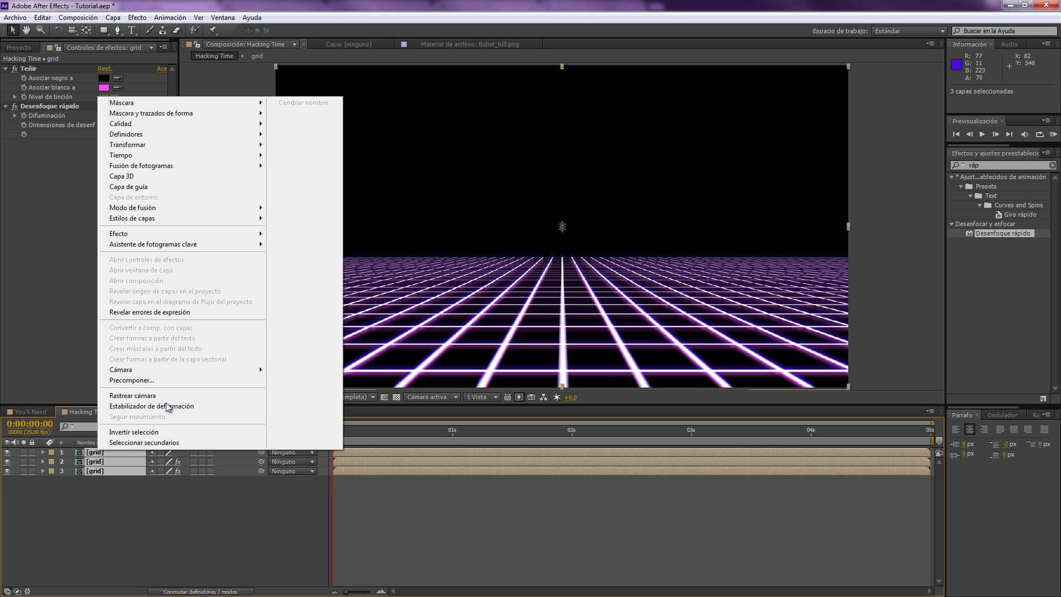
{"action": "left_click", "coordinate": [154, 379]}
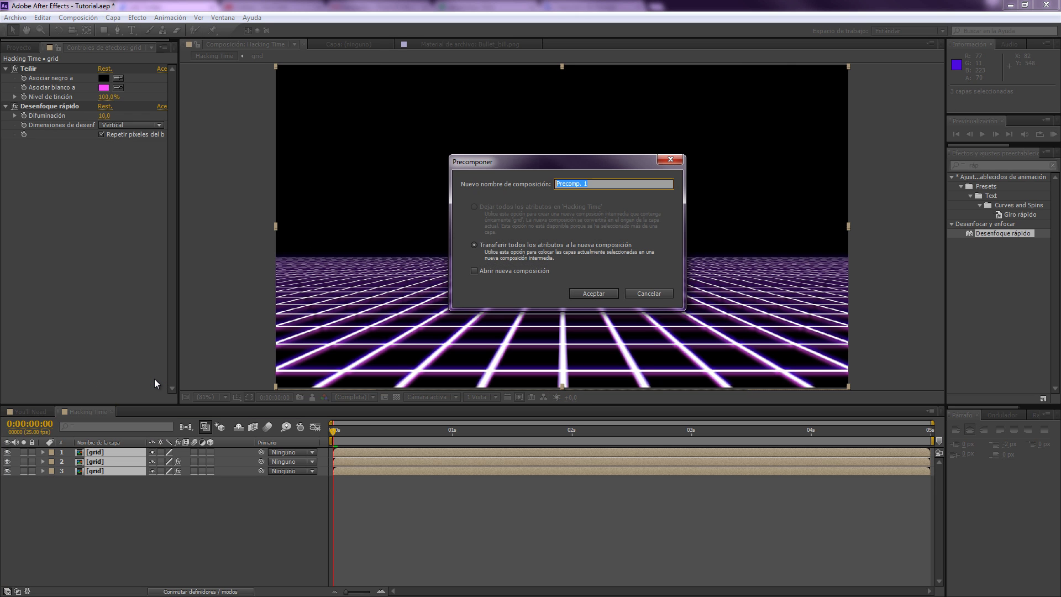
{"action": "type", "text": "grid_comp"}
{"action": "key", "text": "Return"}
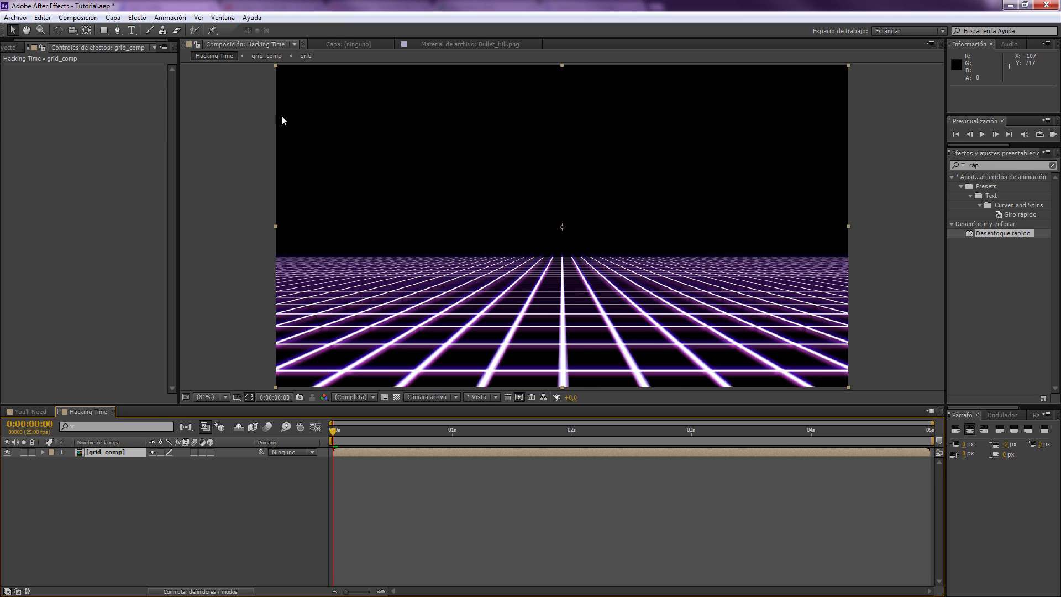
Add stars.jpg to the Hacking Time composition beneath grid_comp and hide the grid_comp layer.
{"action": "left_click", "coordinate": [19, 48]}
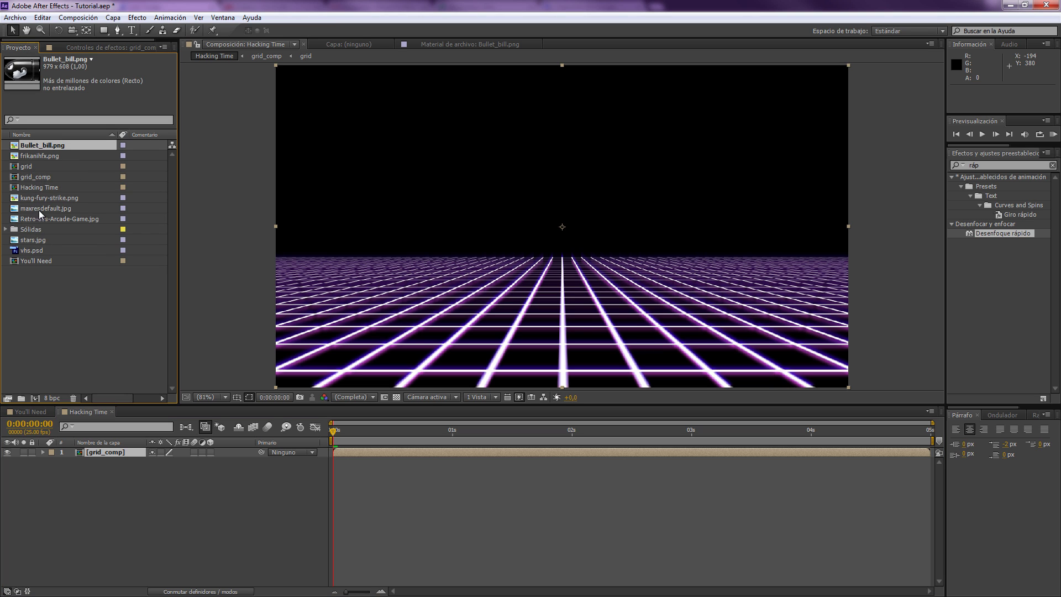
{"action": "left_click_drag", "start_coordinate": [28, 241], "coordinate": [101, 479]}
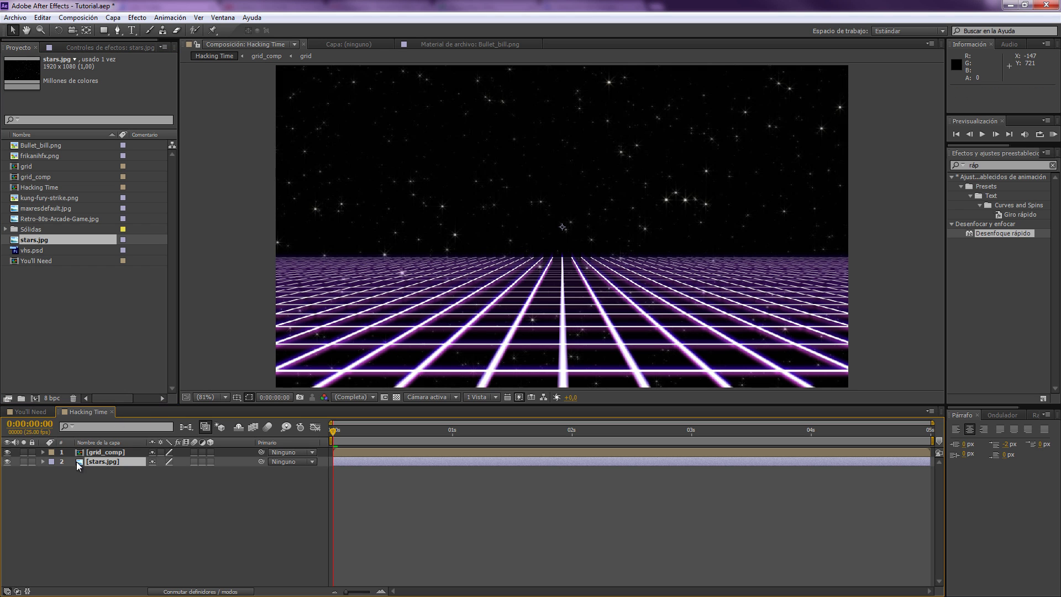
{"action": "key", "text": "ctrl+alt+shift+v"}
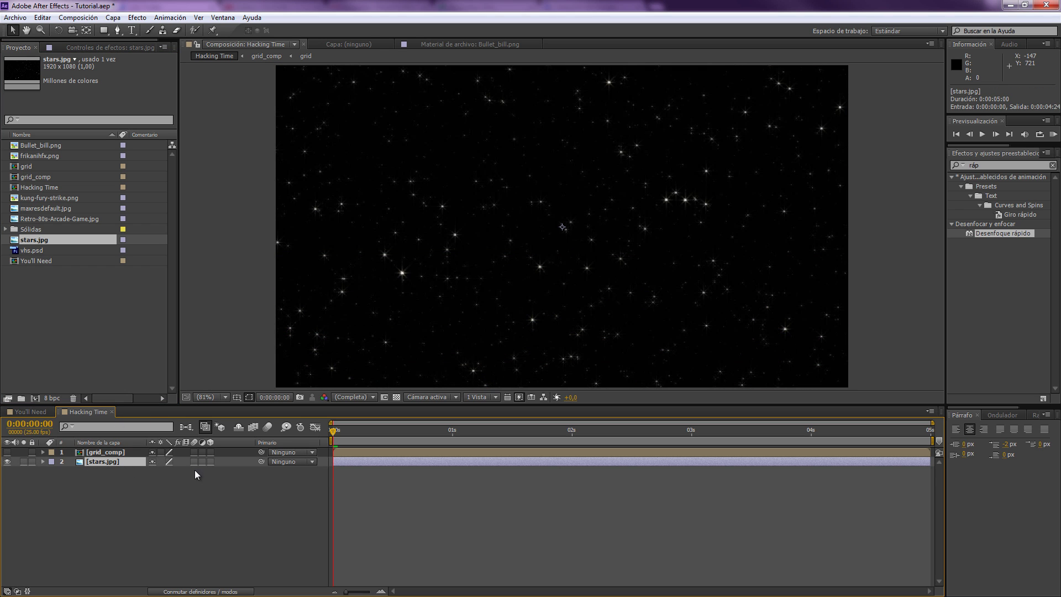
Scale the stars.jpg layer to 75%.
{"action": "key", "text": "s"}
{"action": "mouse_move", "coordinate": [182, 471]}
{"action": "left_mouse_down"}
{"action": "mouse_move", "coordinate": [162, 470]}
{"action": "mouse_move", "coordinate": [175, 473]}
{"action": "left_mouse_up"}
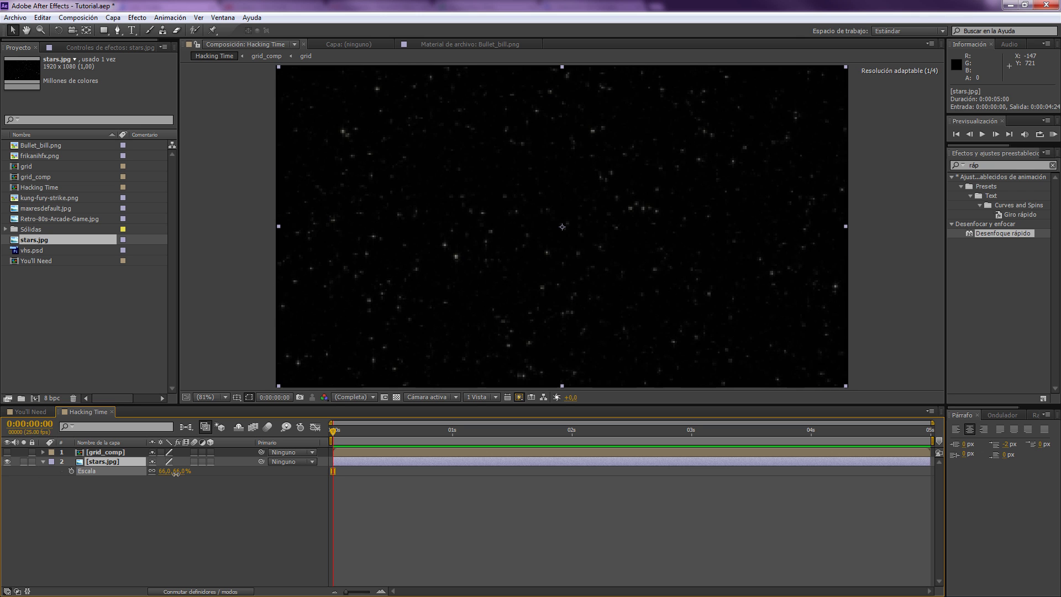
{"action": "left_click_drag", "start_coordinate": [317, 380], "coordinate": [315, 357]}
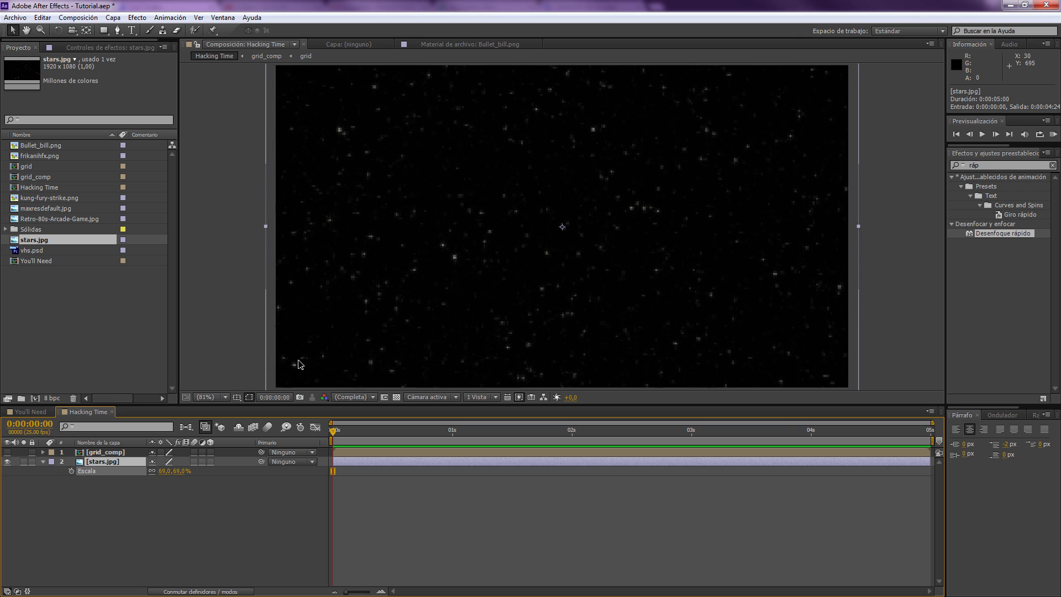
{"action": "left_click", "coordinate": [179, 471]}
{"action": "type", "text": "7"}
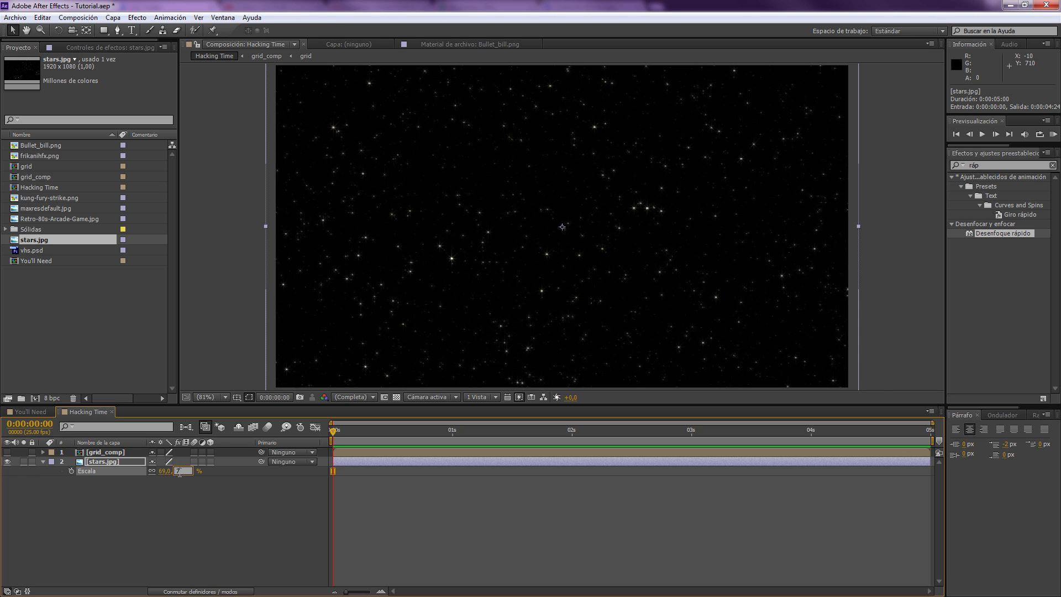
{"action": "type", "text": "5"}
{"action": "key", "text": "Return"}
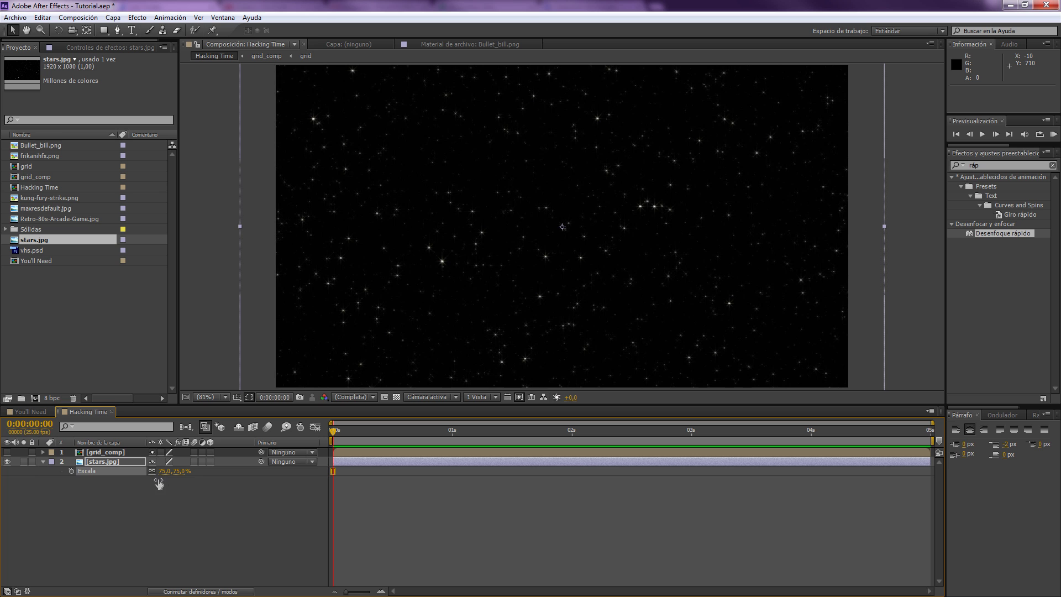
Keyframe the stars.jpg X position from 715 at the first frame to 563 at 0:00:04:24, and show grid_comp again.
{"action": "key", "text": "p"}
{"action": "left_click_drag", "start_coordinate": [171, 471], "coordinate": [201, 471]}
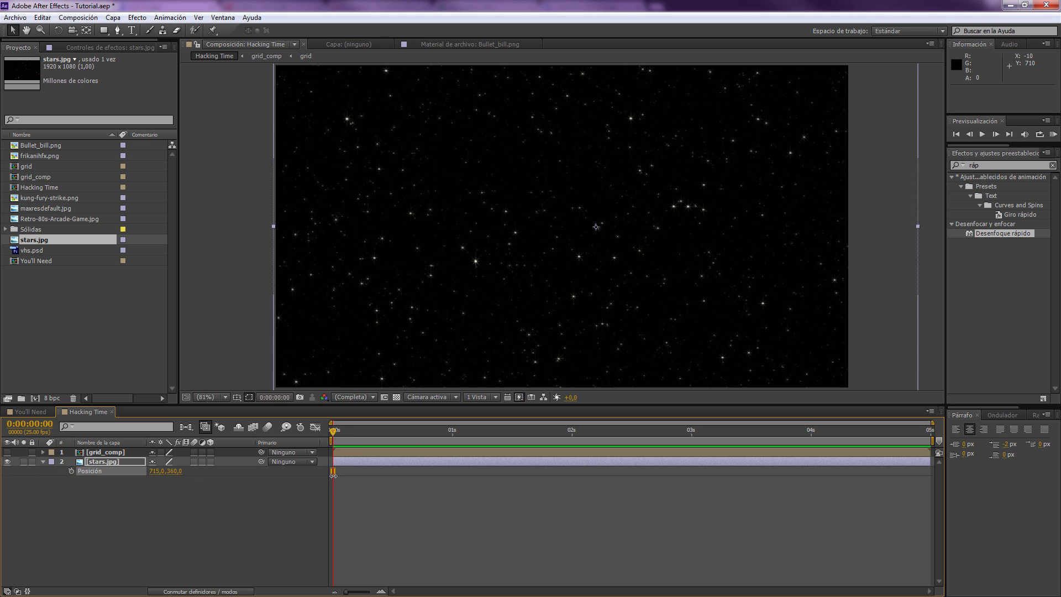
{"action": "left_click", "coordinate": [70, 472]}
{"action": "key", "text": "End"}
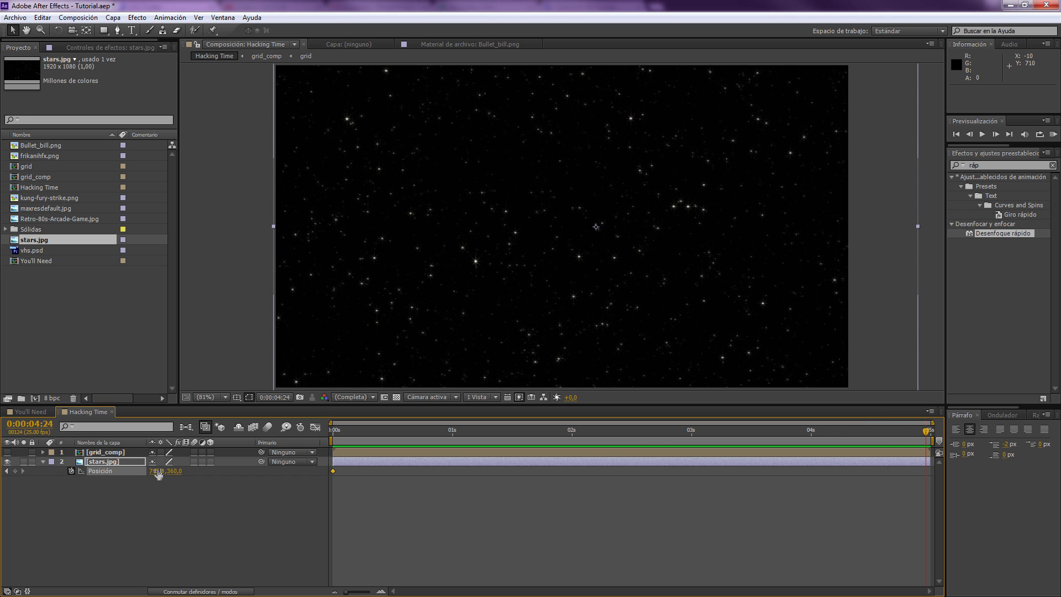
{"action": "left_click_drag", "start_coordinate": [153, 470], "coordinate": [69, 471]}
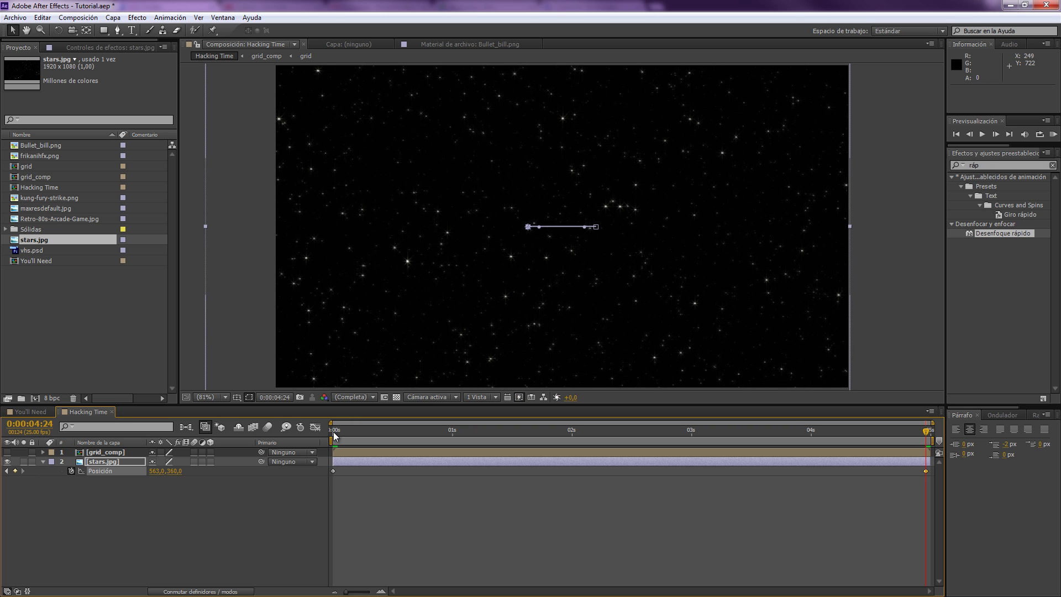
{"action": "key", "text": "Home"}
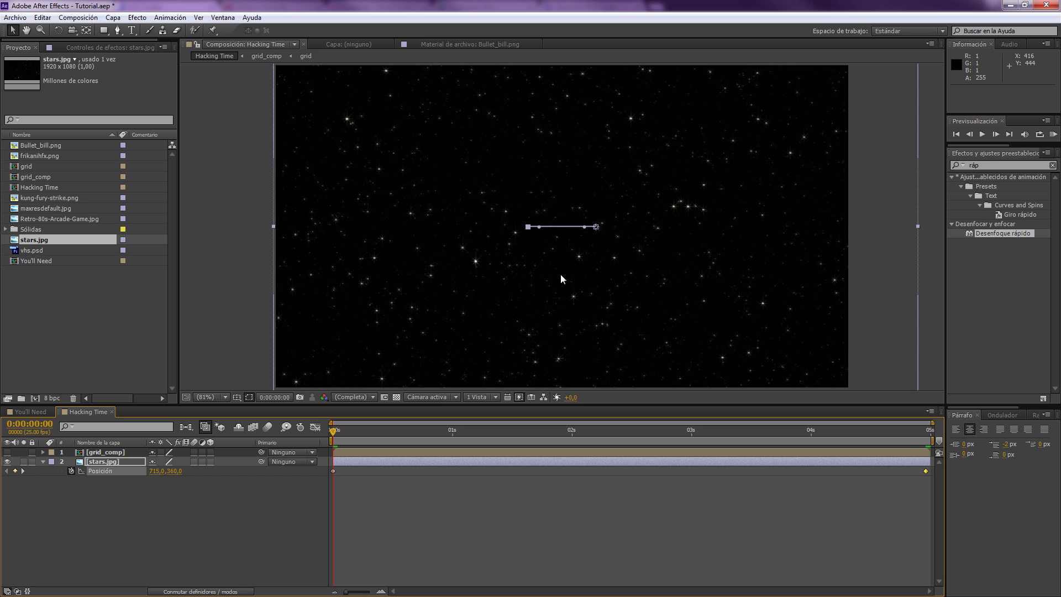
{"action": "left_click", "coordinate": [7, 452]}
{"action": "left_click", "coordinate": [216, 558]}
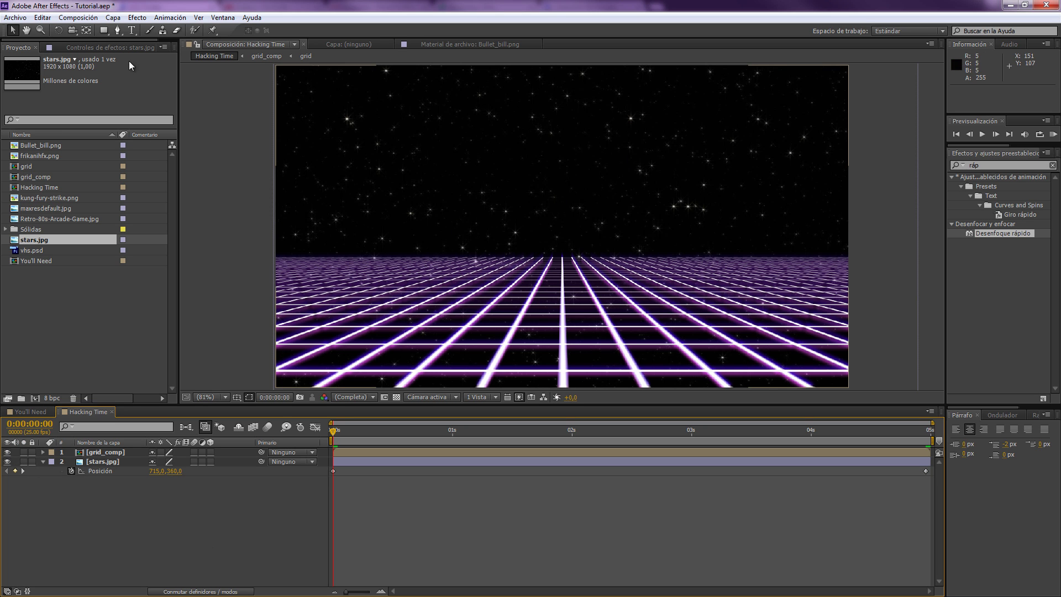
Add a hidden white solid at composition size, 1280 × 720 px, between the grid_comp and stars.jpg layers.
{"action": "left_click", "coordinate": [110, 19]}
{"action": "mouse_move", "coordinate": [373, 32]}
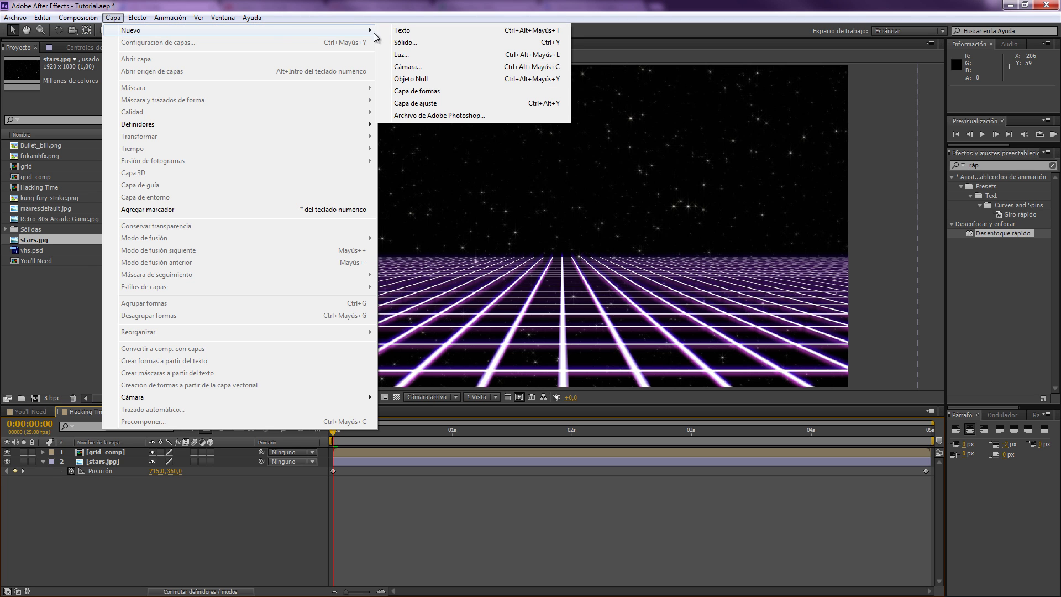
{"action": "left_click", "coordinate": [410, 41]}
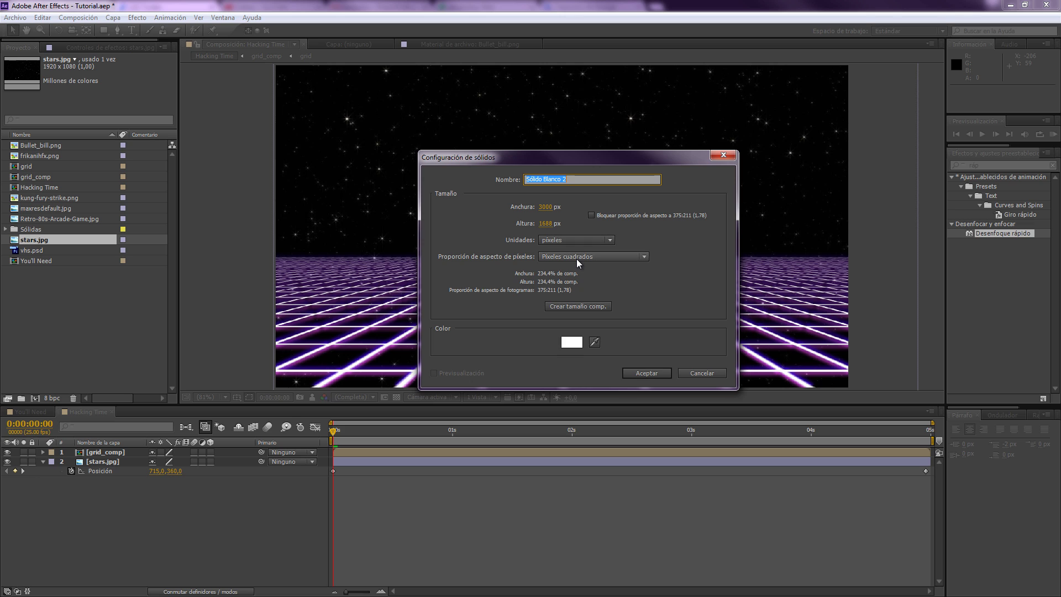
{"action": "left_click", "coordinate": [570, 309]}
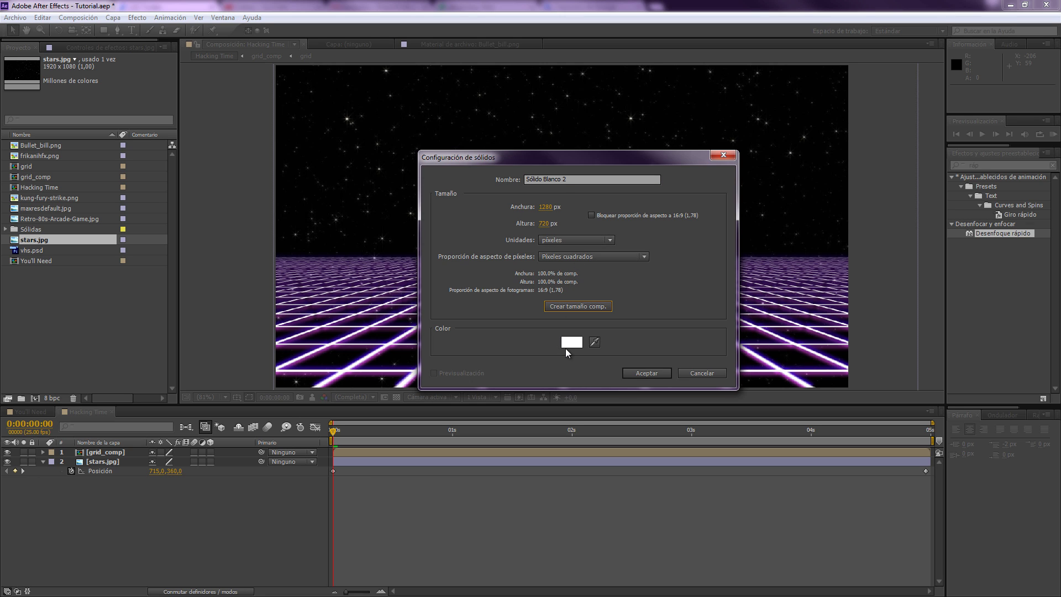
{"action": "left_click", "coordinate": [647, 372]}
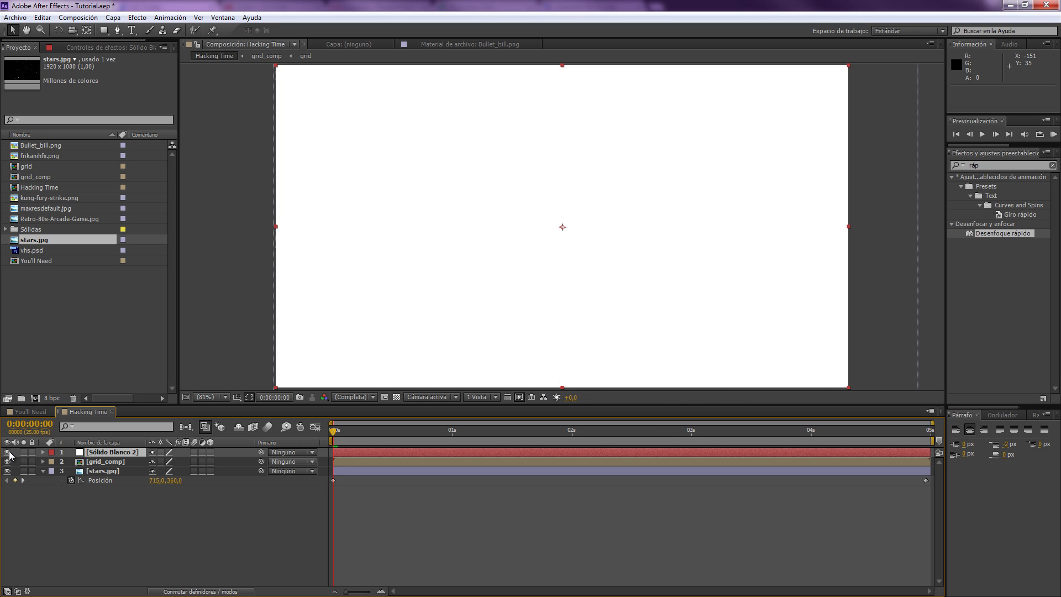
{"action": "left_click", "coordinate": [8, 452]}
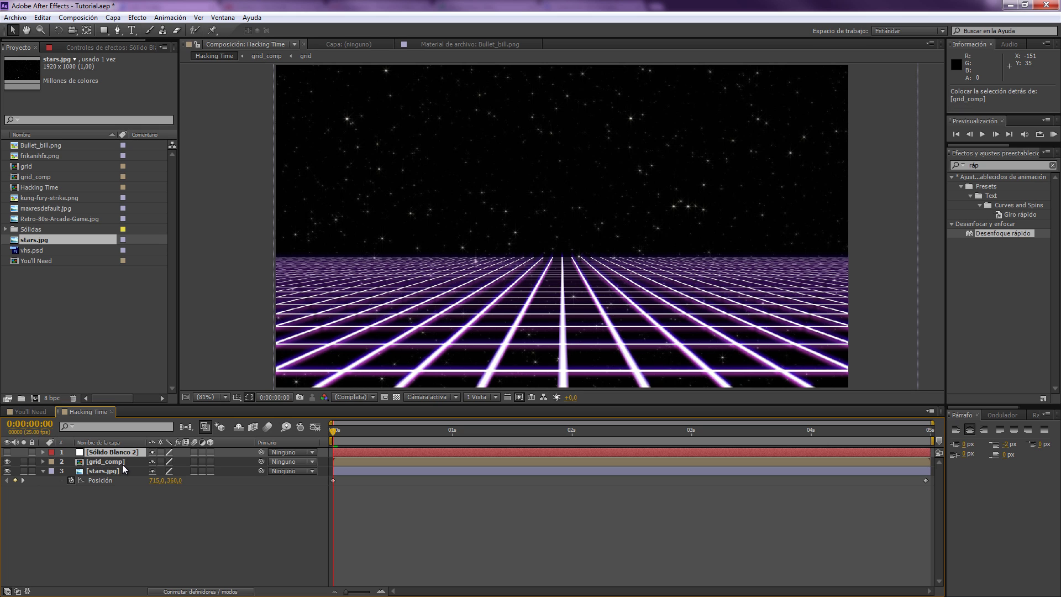
{"action": "key", "text": "ctrl+bracketleft"}
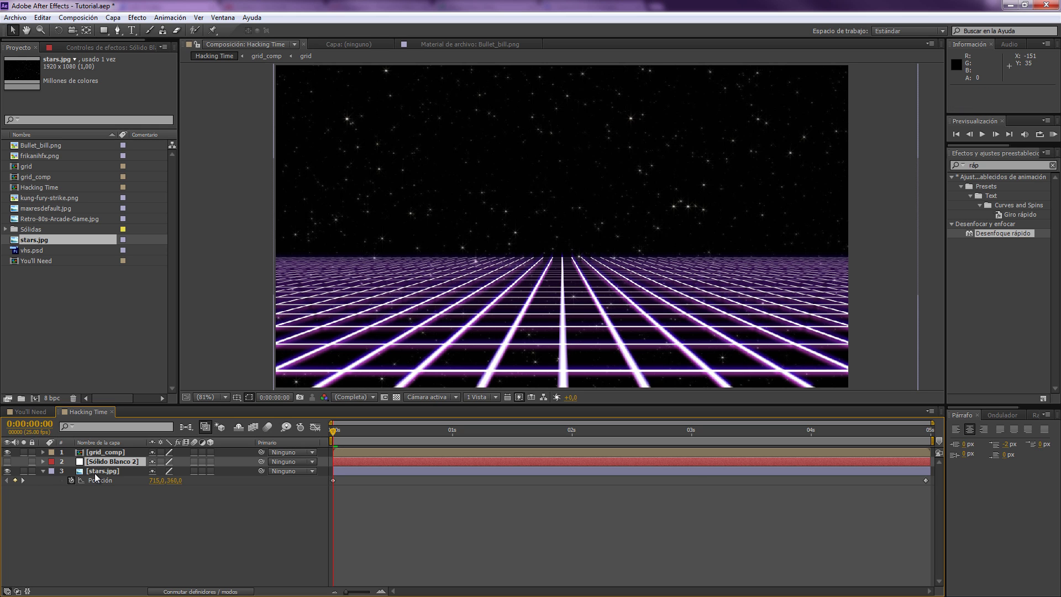
Draw a rectangular mask about 1319 × 56 px on the white solid across the horizon, and make the layer visible.
{"action": "left_click", "coordinate": [103, 31]}
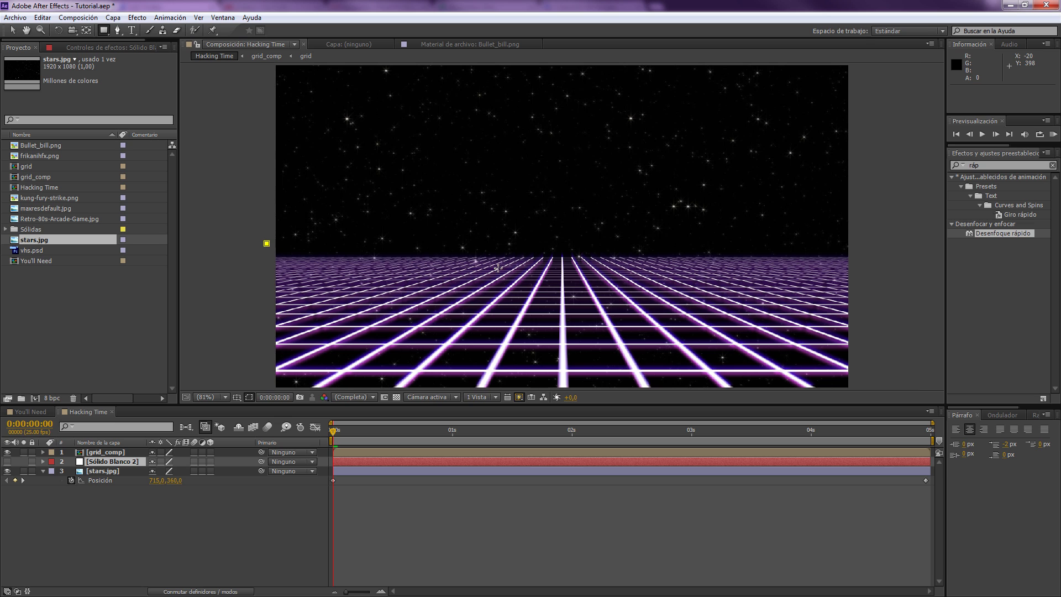
{"action": "left_click_drag", "start_coordinate": [267, 243], "coordinate": [856, 268]}
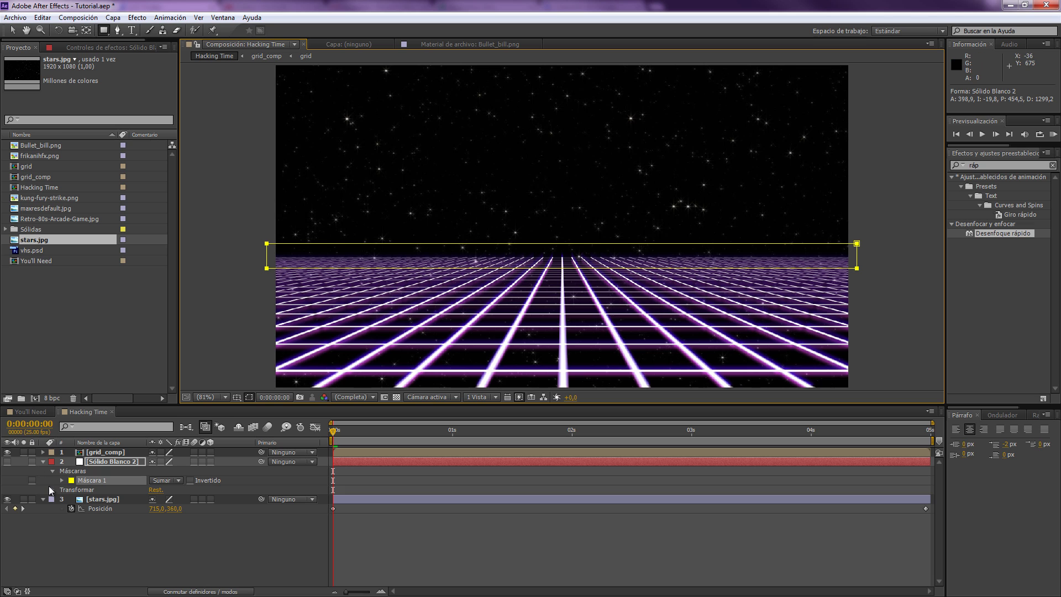
{"action": "left_click", "coordinate": [7, 462]}
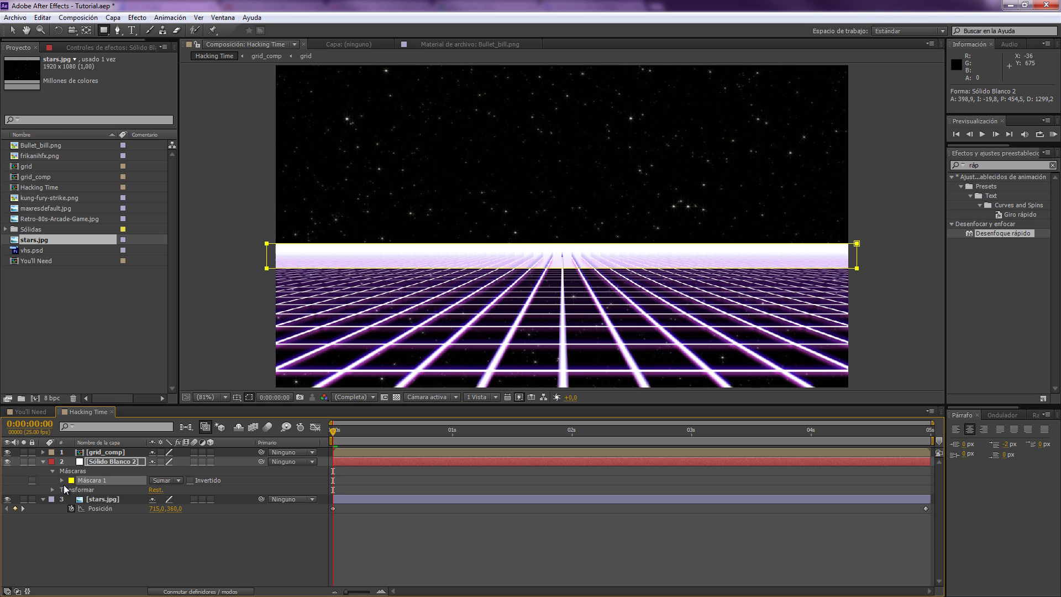
Feather the white solid's horizon mask by 30 px.
{"action": "left_click", "coordinate": [62, 480]}
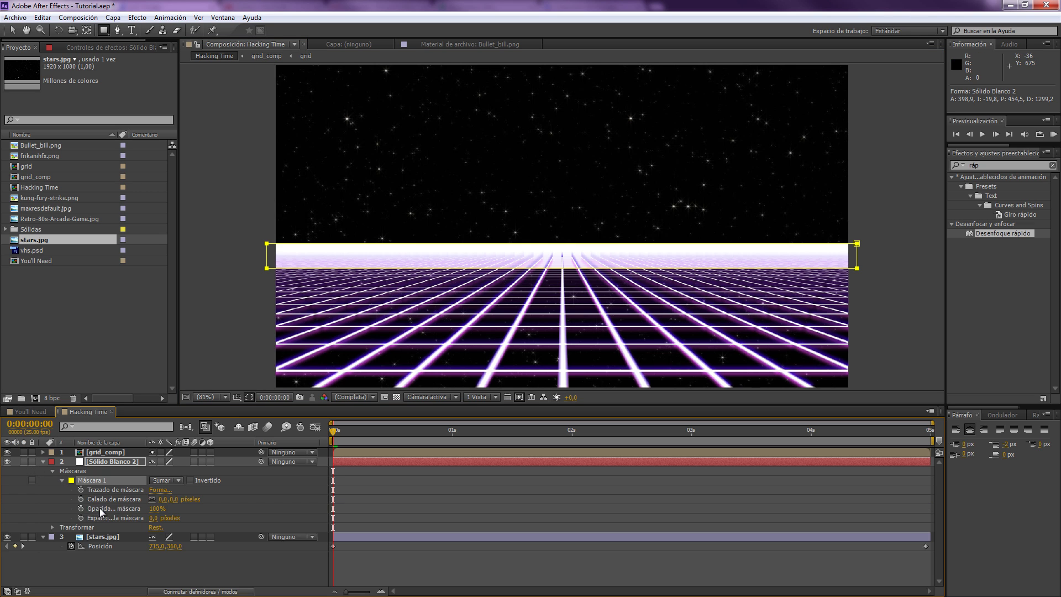
{"action": "left_click_drag", "start_coordinate": [175, 499], "coordinate": [196, 501]}
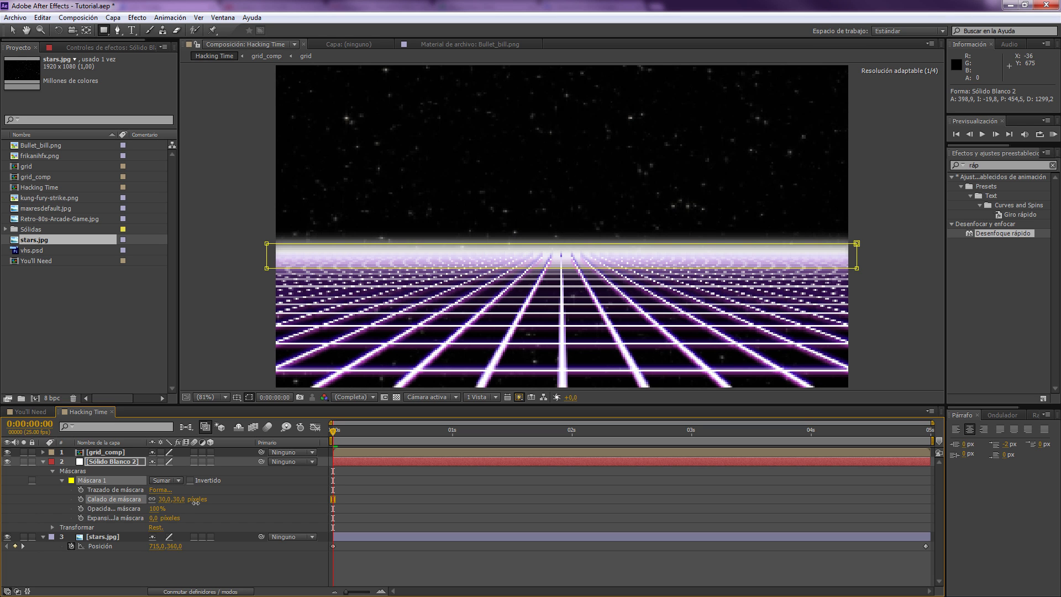
{"action": "left_click", "coordinate": [214, 569]}
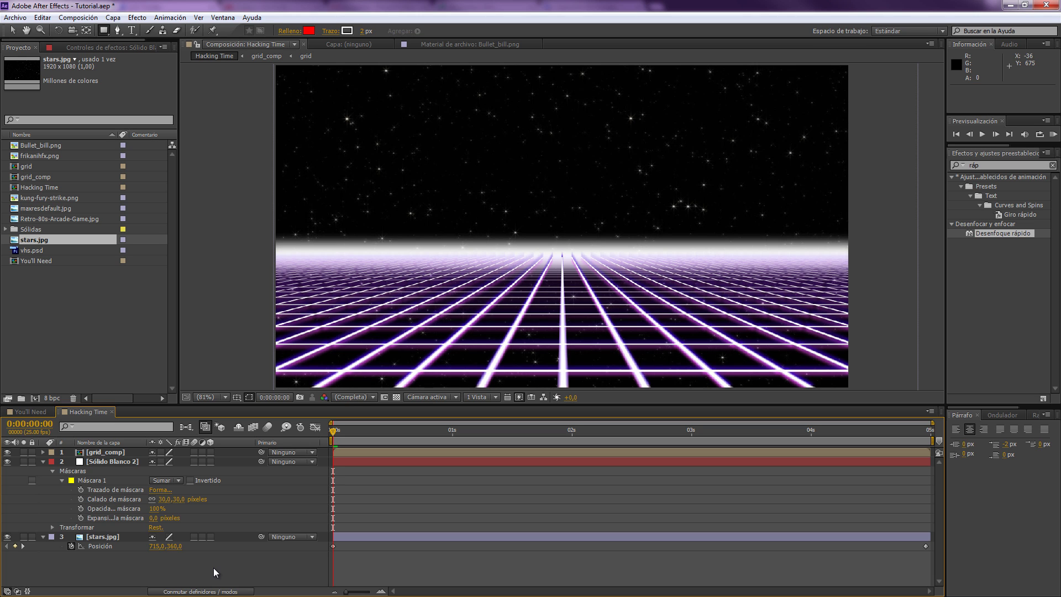
{"action": "left_click", "coordinate": [92, 480]}
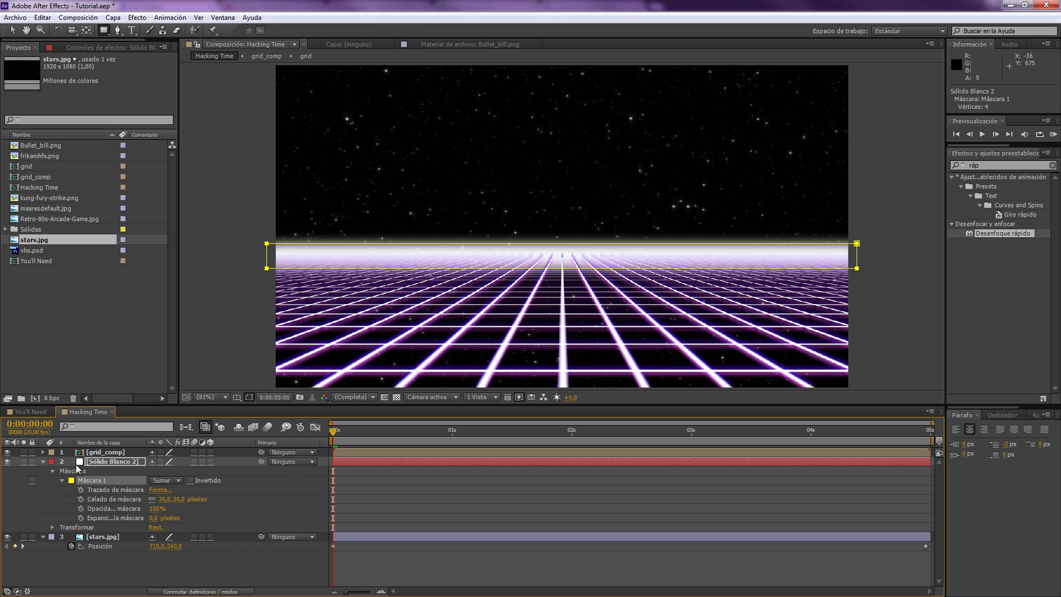
Duplicate the masked white solid and apply the Teñir effect to the lower copy.
{"action": "left_click", "coordinate": [42, 461]}
{"action": "left_click", "coordinate": [103, 464]}
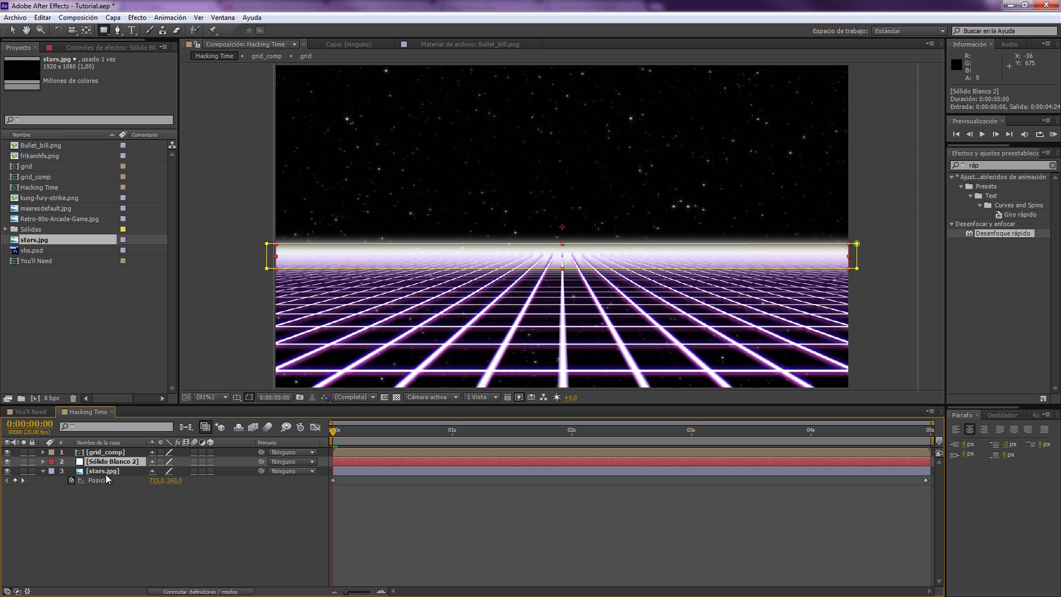
{"action": "key", "text": "ctrl+d"}
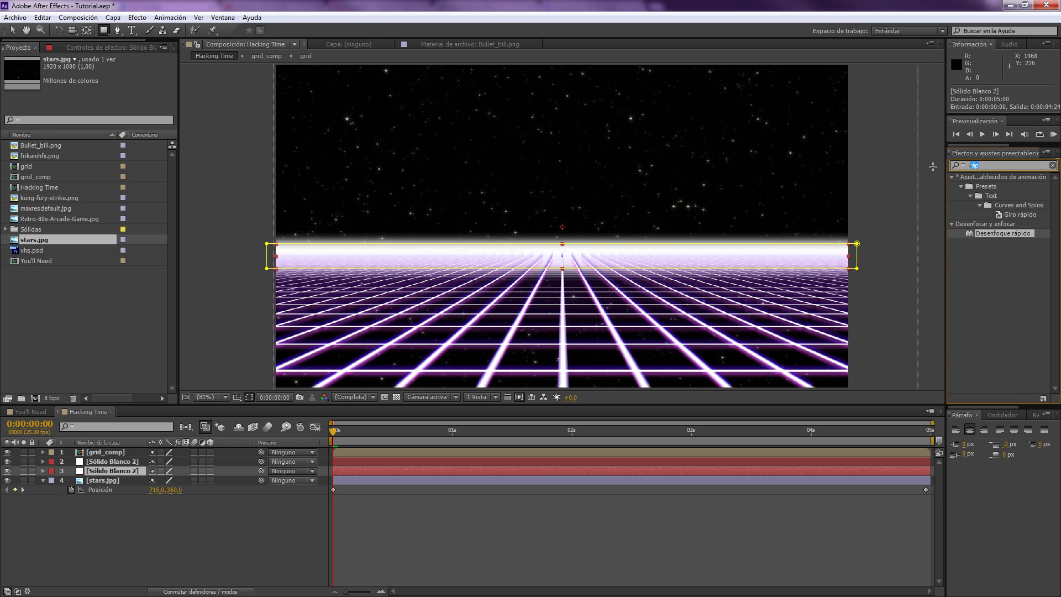
{"action": "left_click", "coordinate": [1000, 165]}
{"action": "type", "text": "teñi"}
{"action": "left_click_drag", "start_coordinate": [982, 186], "coordinate": [117, 471]}
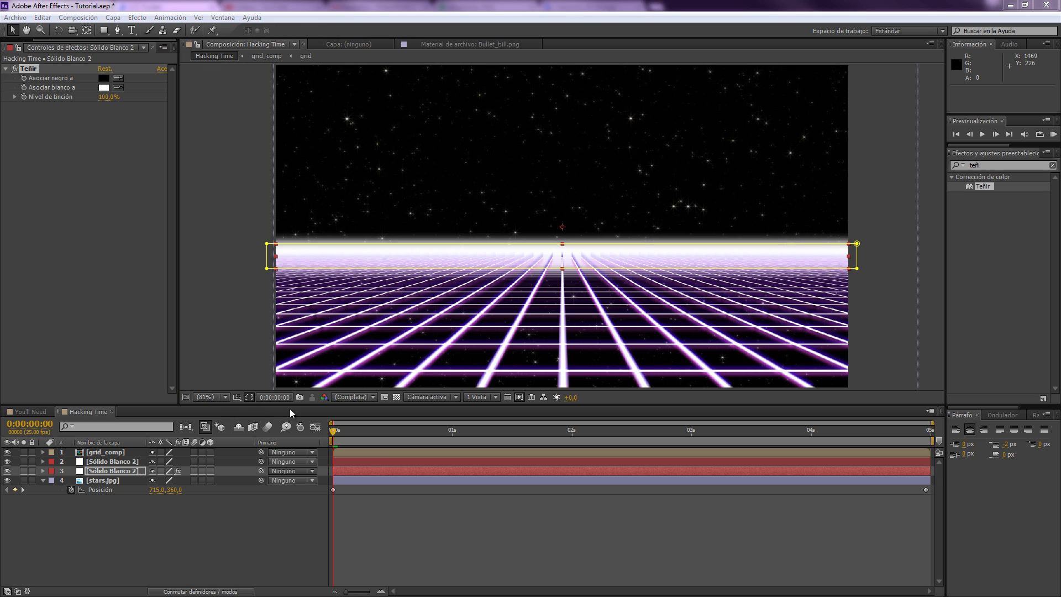
Map white to a bright blue, about #1461FF, in the Teñir effect of the lower white solid.
{"action": "left_click", "coordinate": [104, 87]}
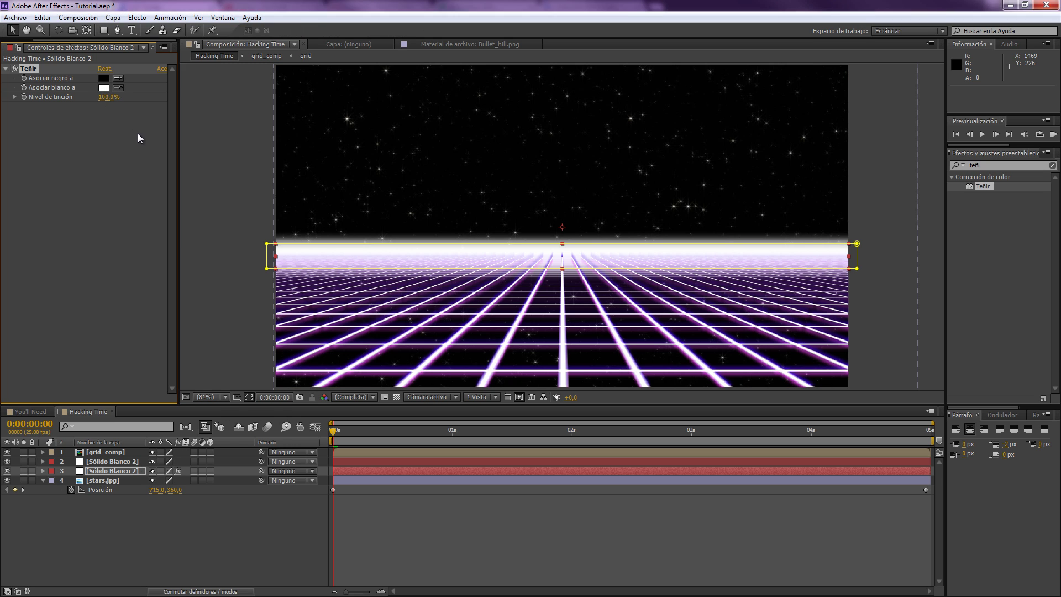
{"action": "left_click", "coordinate": [701, 236]}
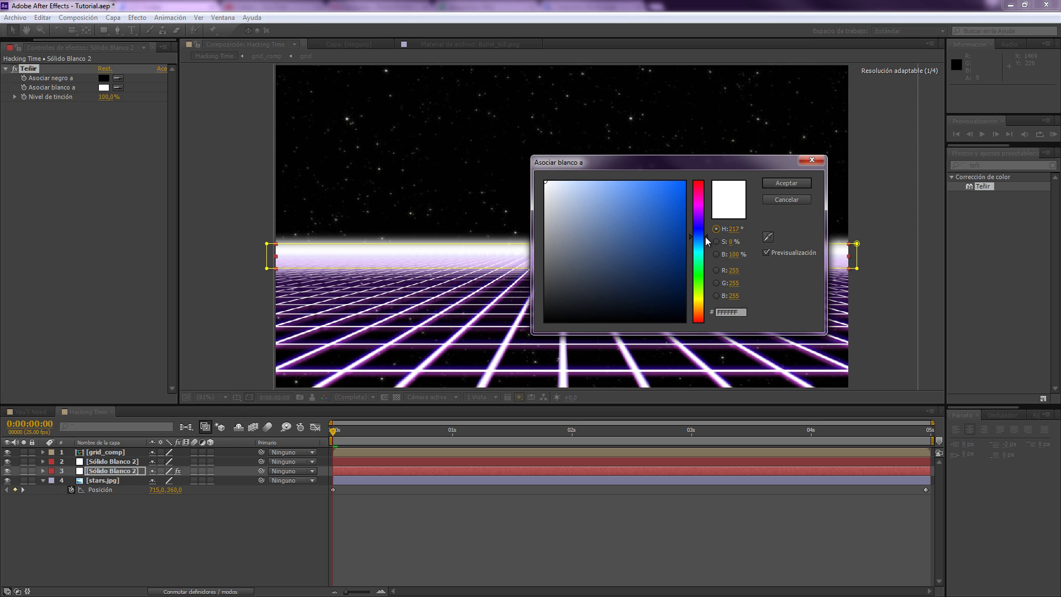
{"action": "left_click", "coordinate": [684, 181]}
{"action": "left_click_drag", "start_coordinate": [678, 178], "coordinate": [672, 174]}
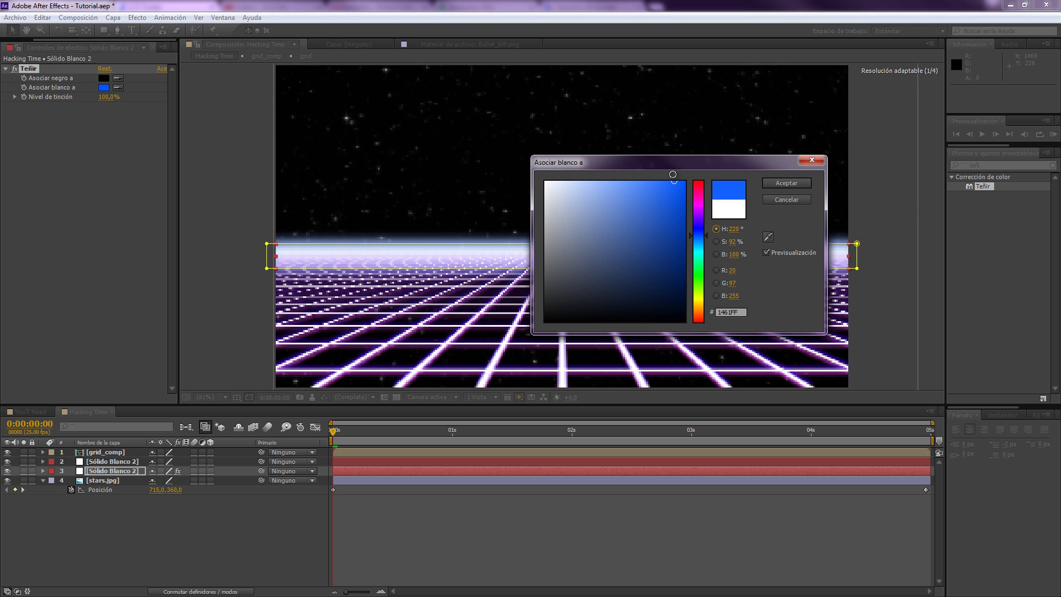
{"action": "key", "text": "Return"}
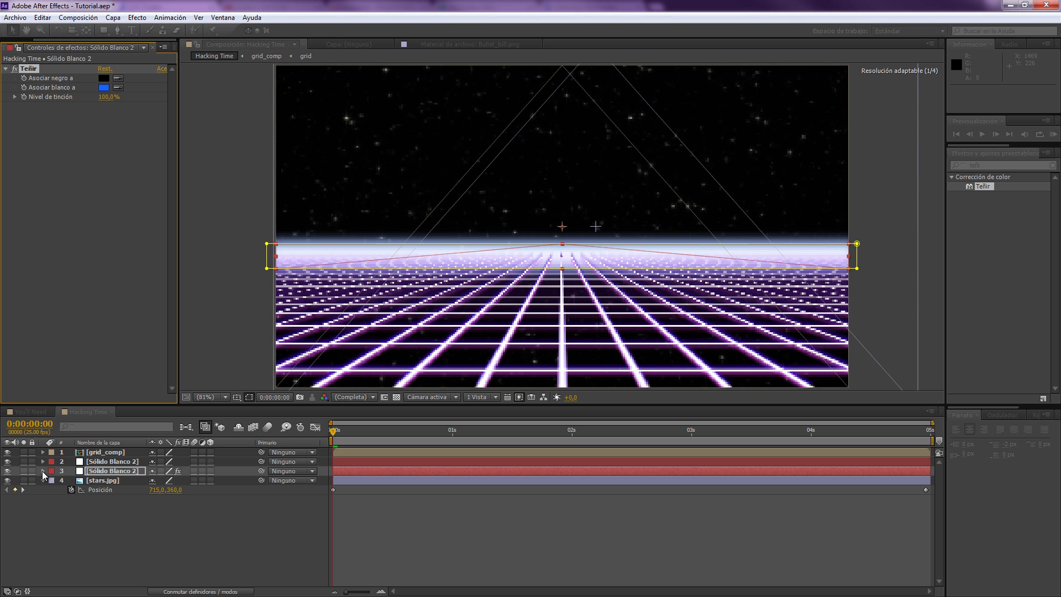
Set the tinted solid's mask feather to 171 px and its mask expansion to 50 px.
{"action": "left_click", "coordinate": [42, 470]}
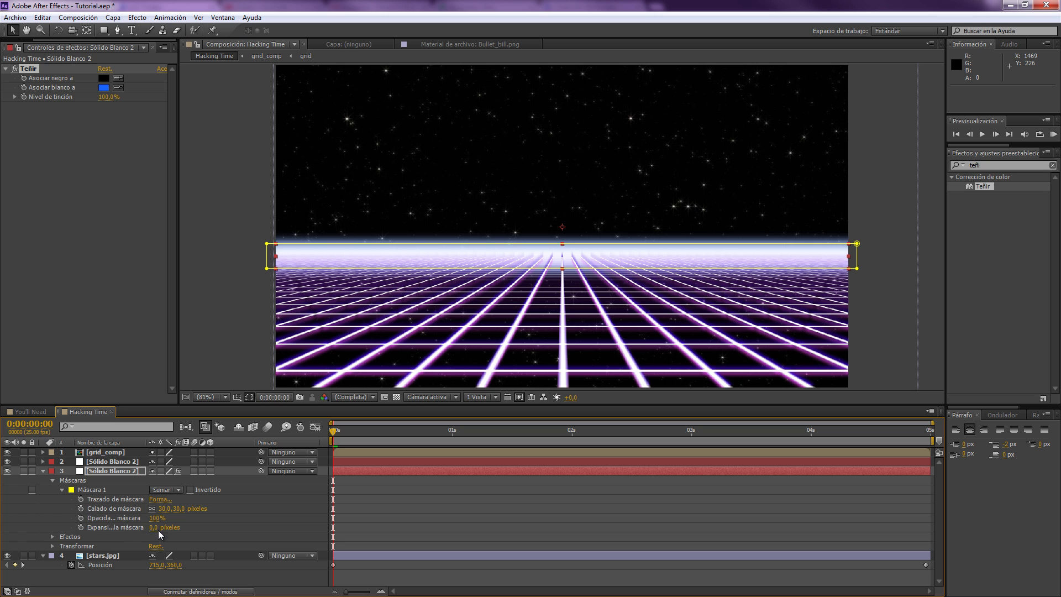
{"action": "left_click_drag", "start_coordinate": [158, 529], "coordinate": [252, 518]}
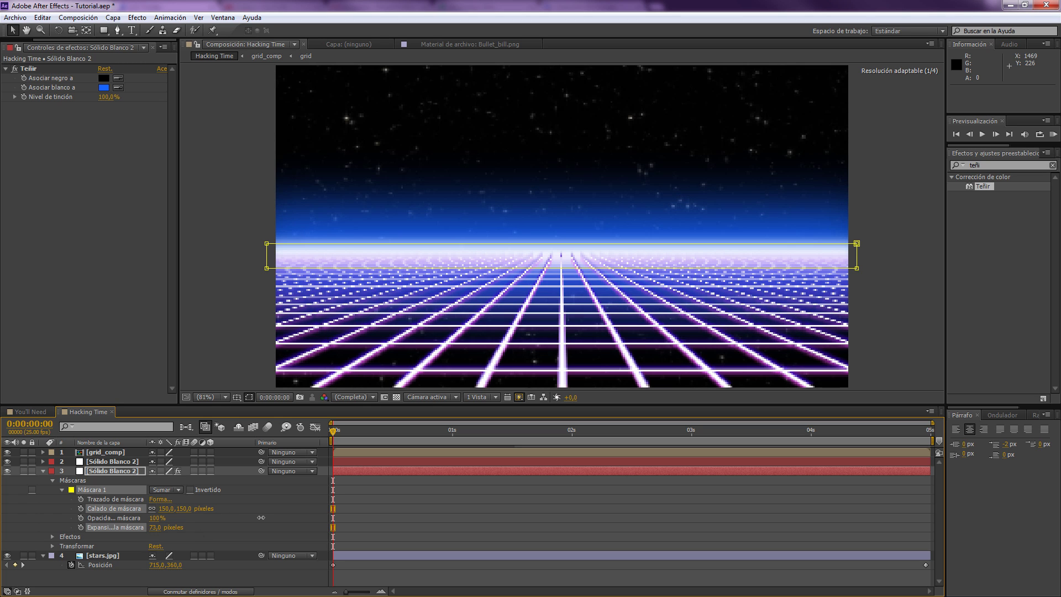
{"action": "left_click", "coordinate": [157, 527]}
{"action": "type", "text": "50"}
{"action": "key", "text": "Return"}
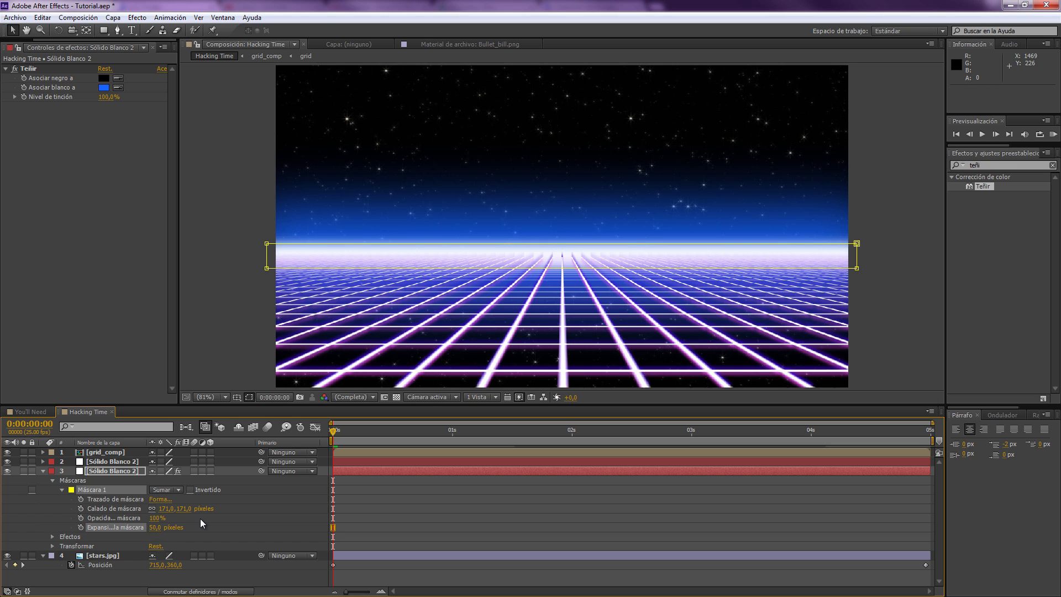
{"action": "key", "text": "F2"}
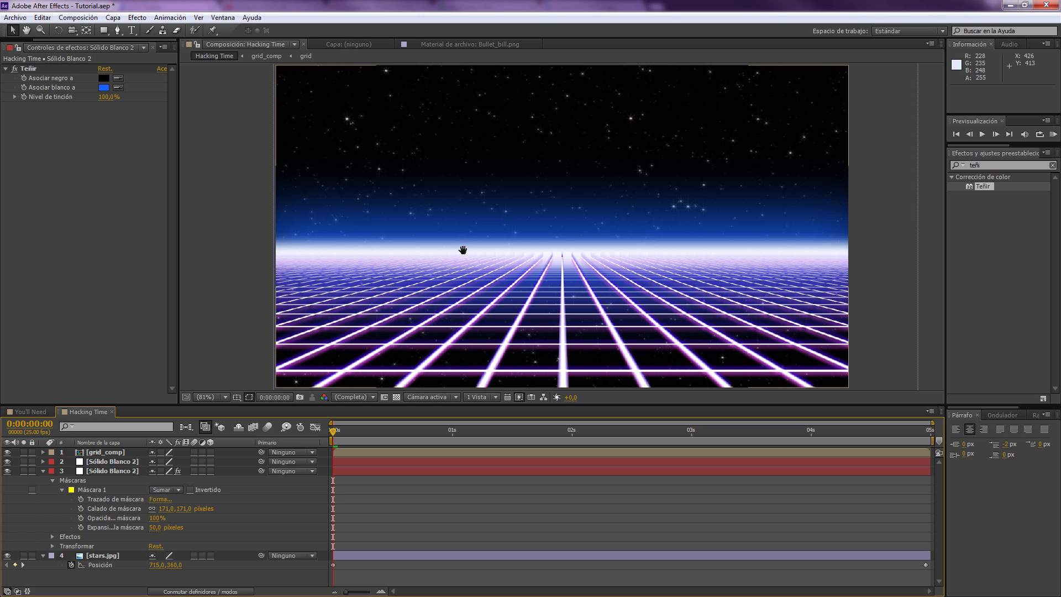
{"action": "left_click_drag", "start_coordinate": [465, 251], "coordinate": [456, 250]}
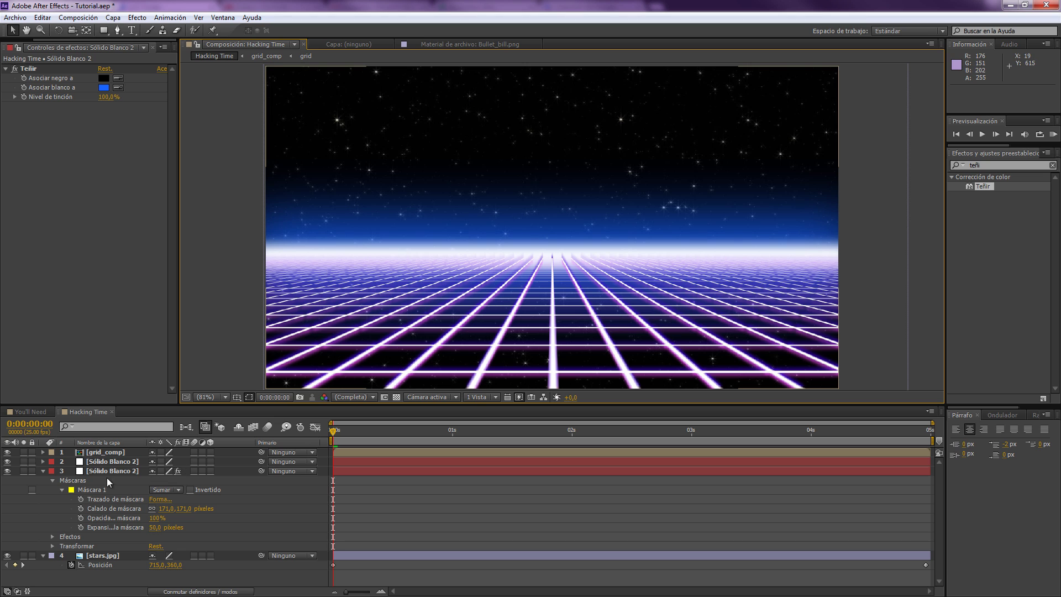
Precompose the two white solid layers as fade_bg, moving all attributes into the new composition.
{"action": "left_click", "coordinate": [44, 471]}
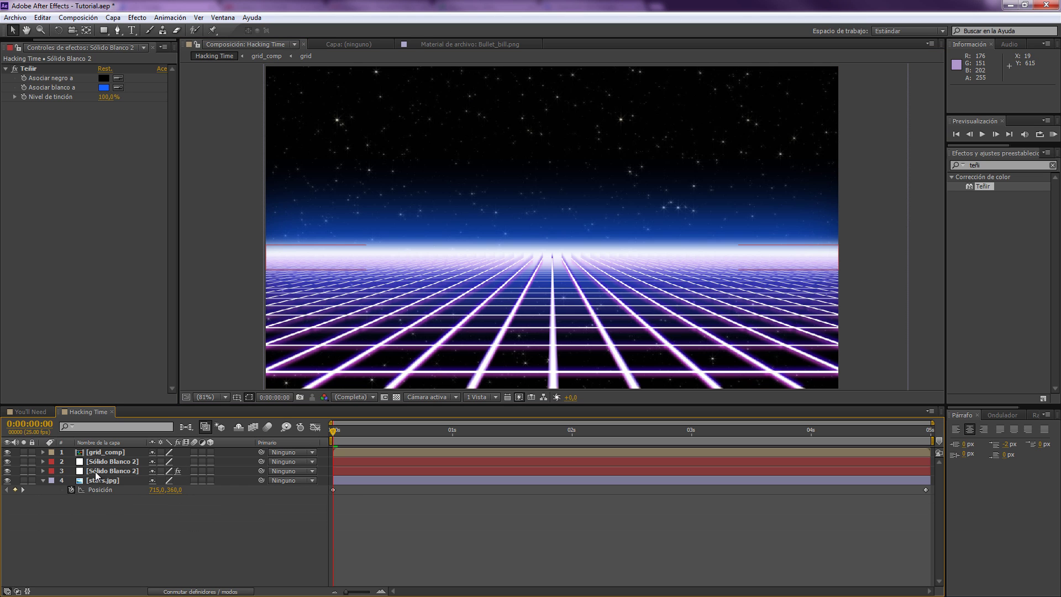
{"action": "left_click", "coordinate": [95, 472]}
{"action": "left_click", "coordinate": [99, 462], "text": "ctrl"}
{"action": "right_click", "coordinate": [100, 461]}
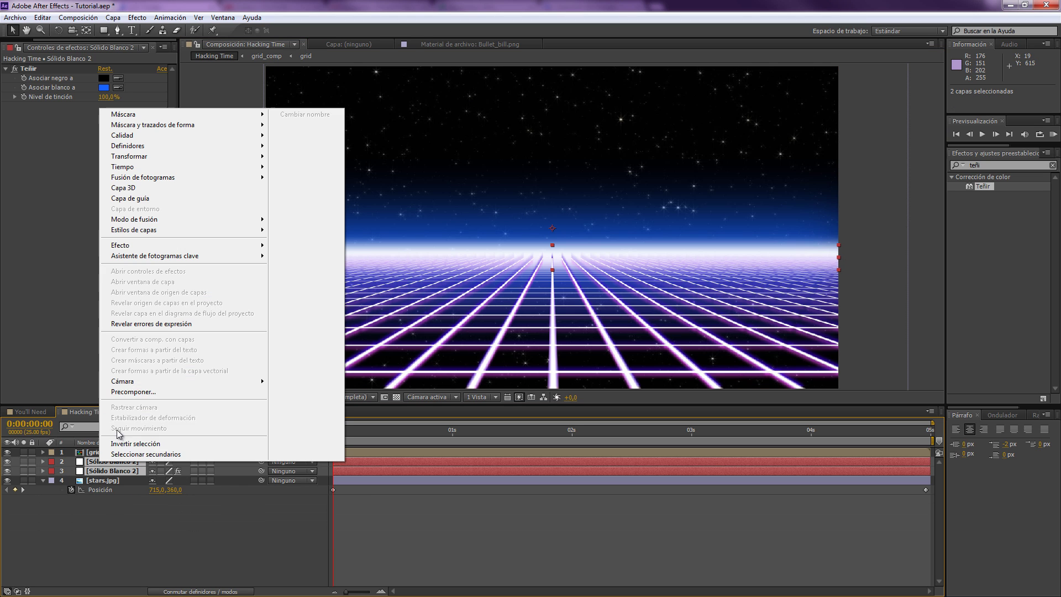
{"action": "left_click", "coordinate": [133, 391]}
{"action": "type", "text": "fad"}
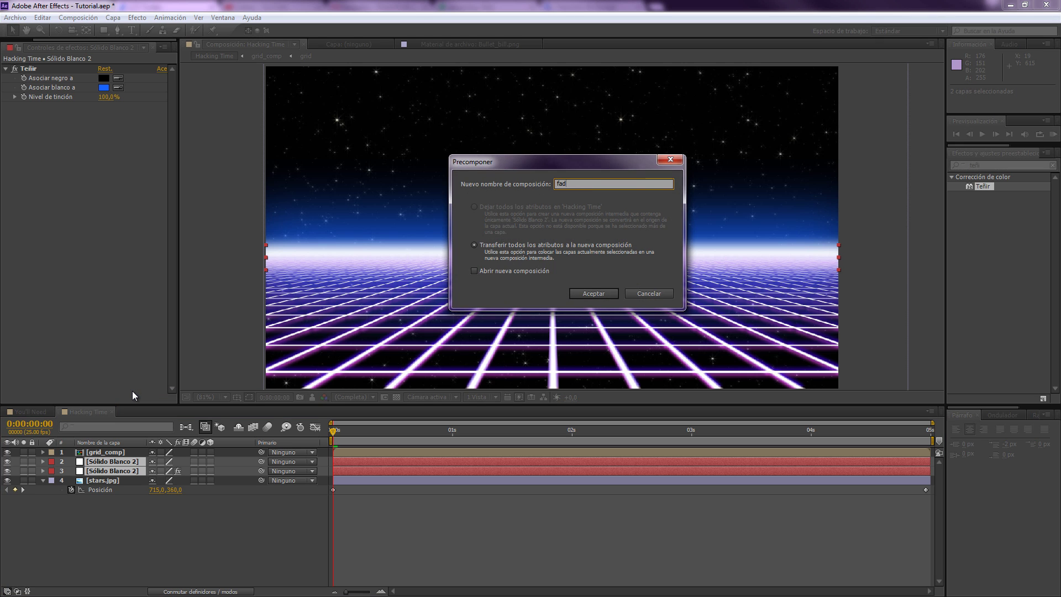
{"action": "type", "text": "e_bg"}
{"action": "key", "text": "Return"}
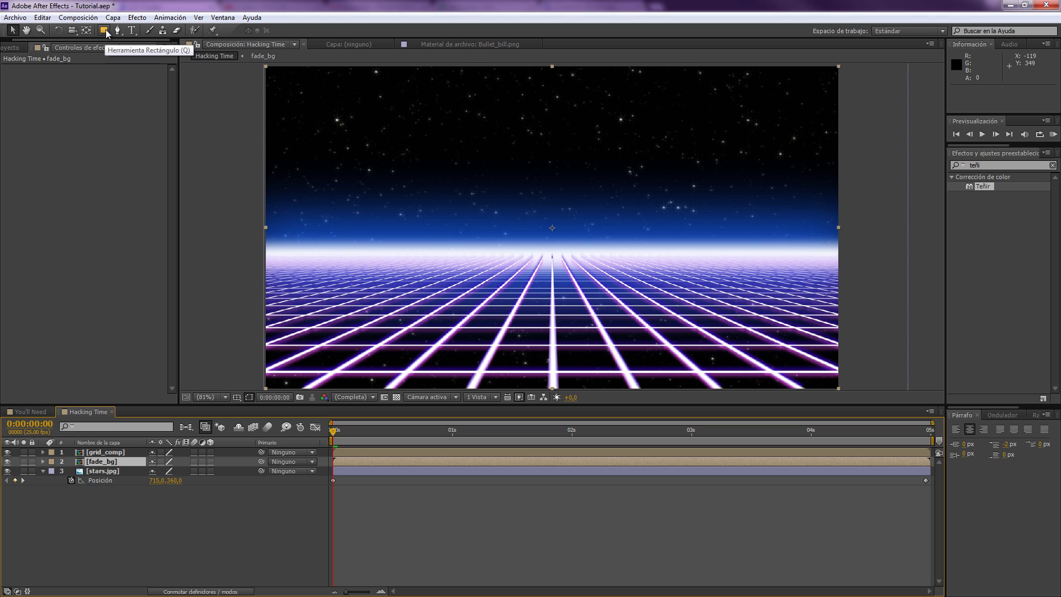
Mask fade_bg with a rectangle covering the sky beyond both frame sides, and lower its bottom edge onto the start of the grid lines.
{"action": "left_click", "coordinate": [106, 32]}
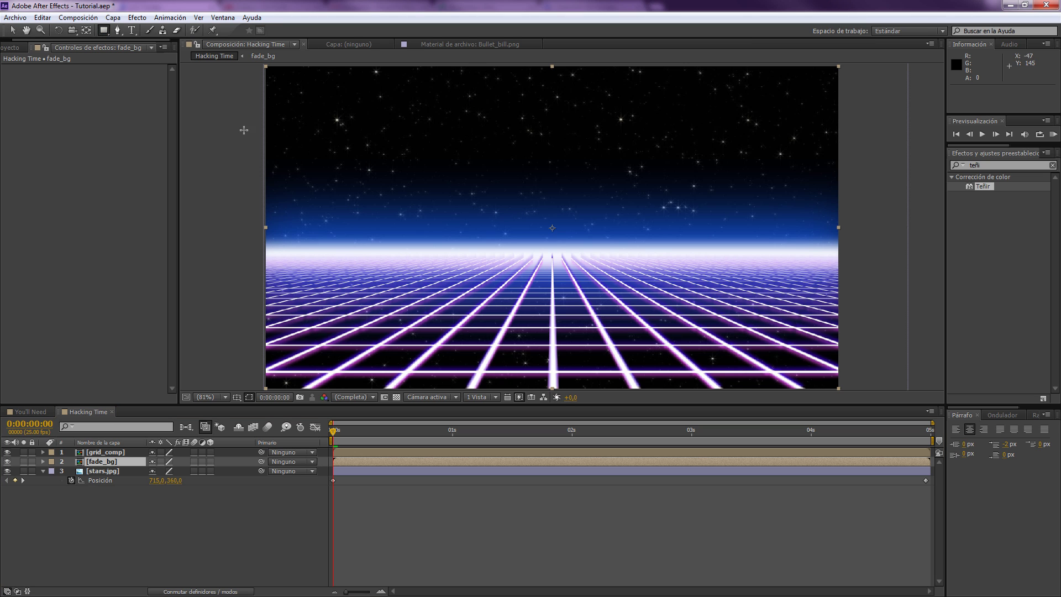
{"action": "left_click_drag", "start_coordinate": [238, 116], "coordinate": [866, 252]}
{"action": "key", "text": "period"}
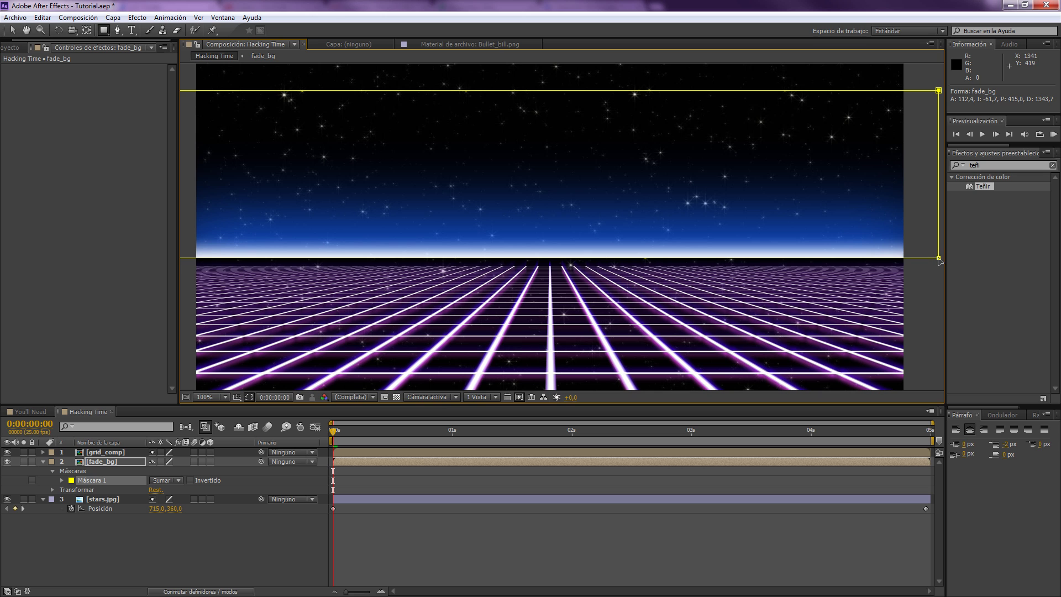
{"action": "key", "text": "v"}
{"action": "key", "text": "period"}
{"action": "key", "text": "period"}
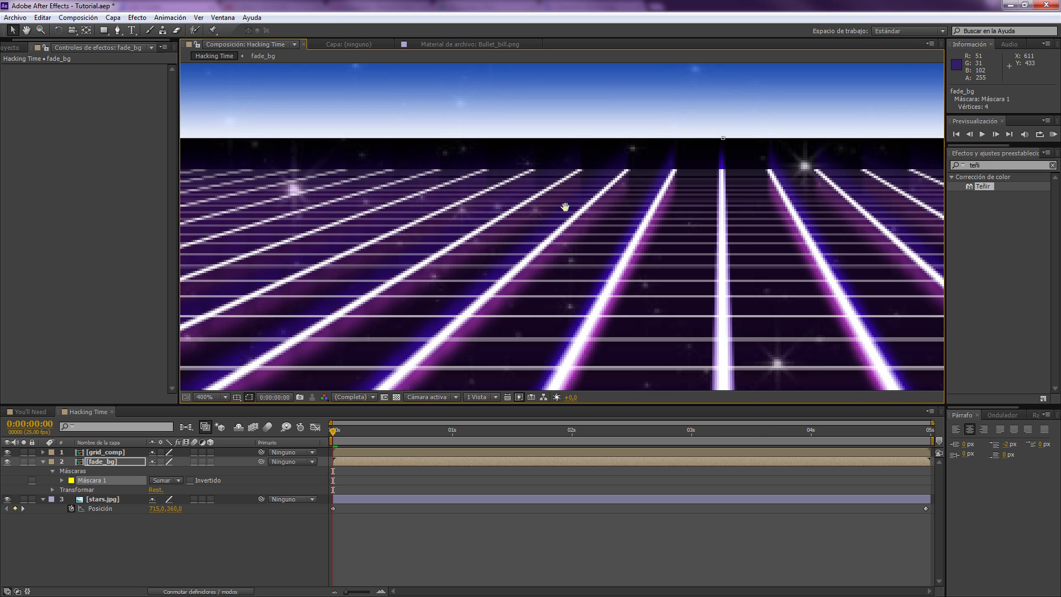
{"action": "left_click_drag", "start_coordinate": [614, 171], "coordinate": [612, 213]}
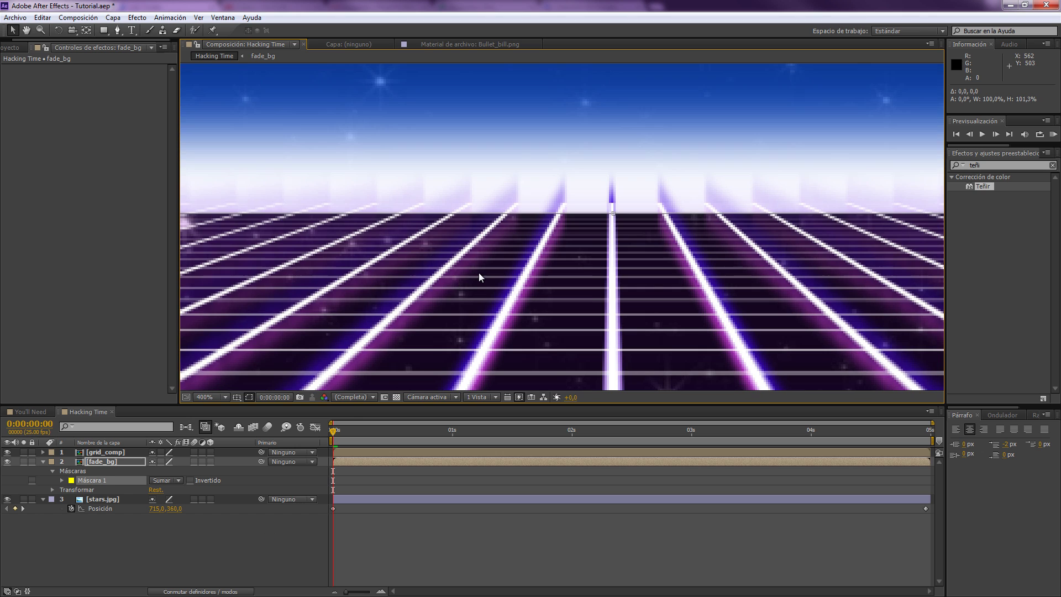
{"action": "key", "text": "comma"}
{"action": "key", "text": "comma"}
{"action": "key", "text": "comma"}
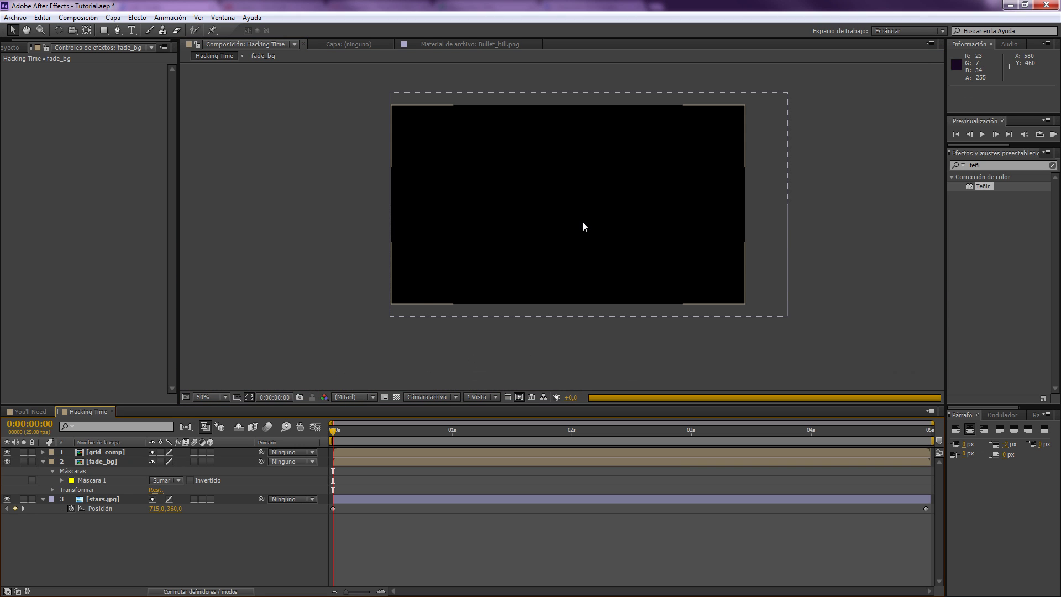
Set the grid_comp layer's blending mode to Añadir and check how the grid meets the horizon glow.
{"action": "scroll", "coordinate": [582, 221], "scroll_direction": "up", "scroll_amount": 4}
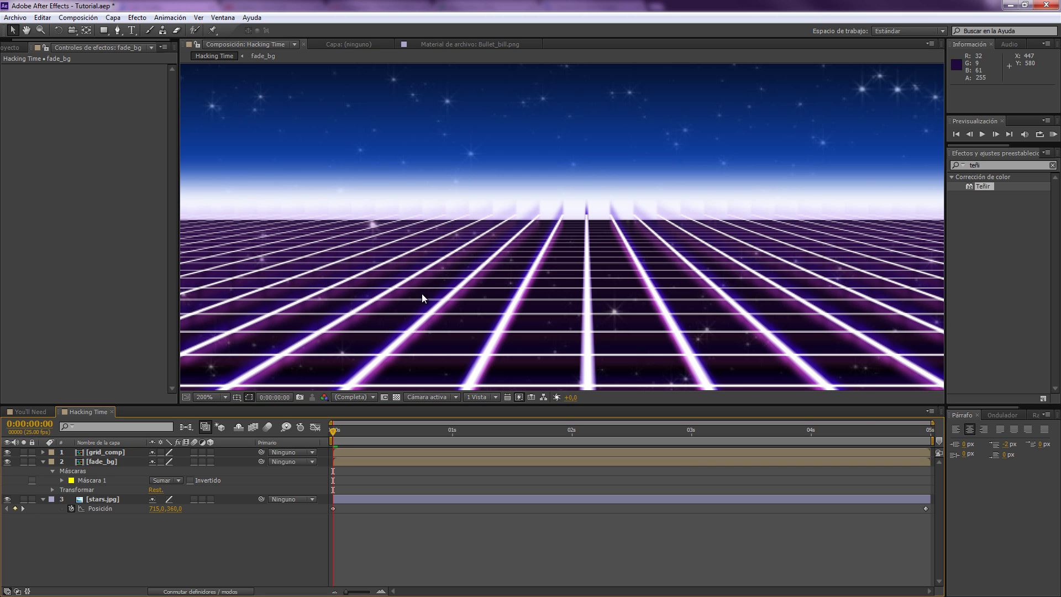
{"action": "scroll", "coordinate": [607, 188], "scroll_direction": "up", "scroll_amount": 2}
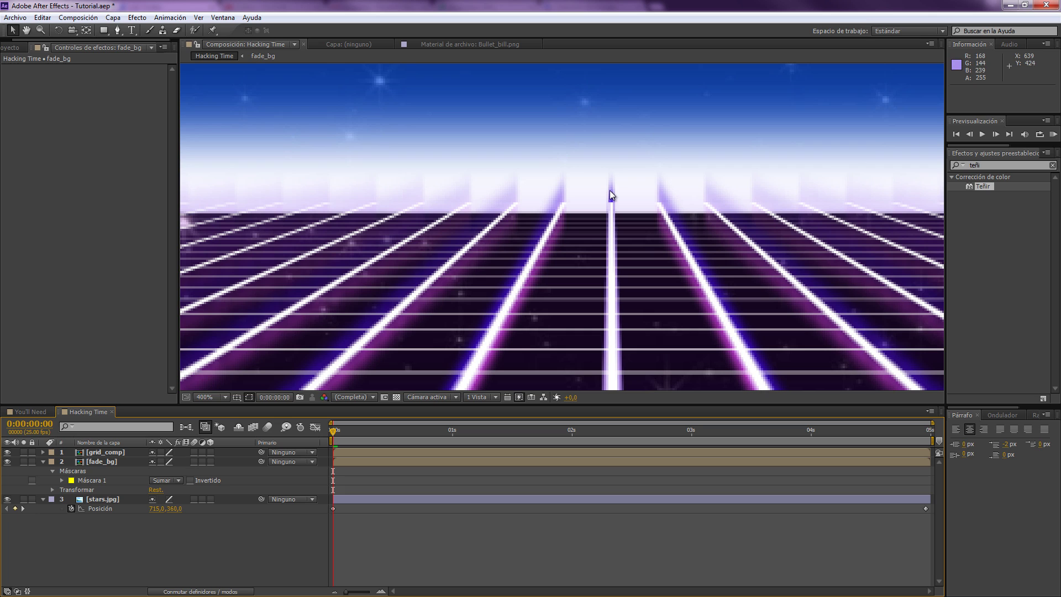
{"action": "left_click", "coordinate": [102, 452]}
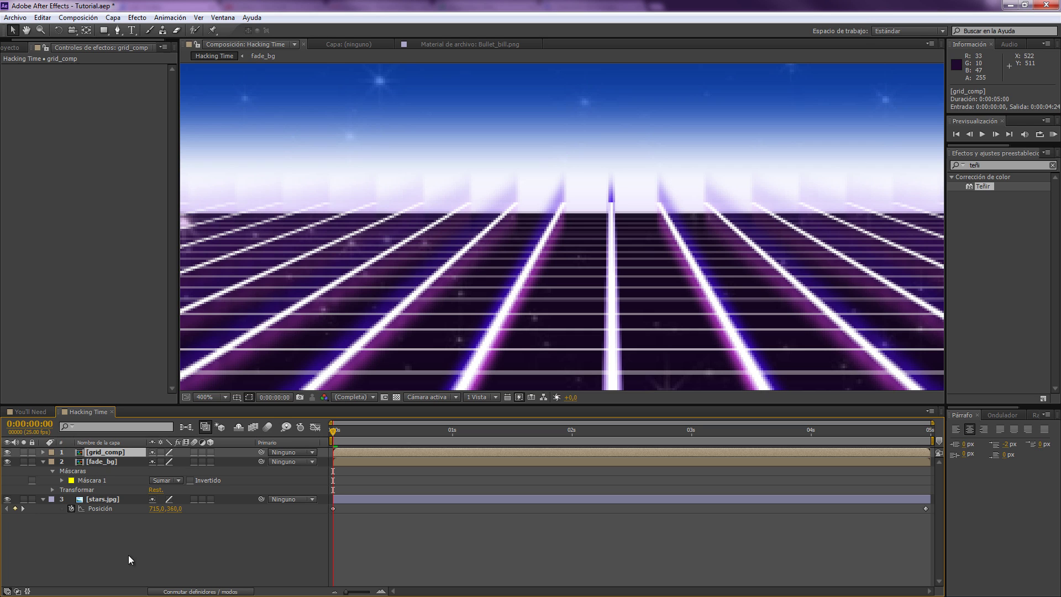
{"action": "left_click", "coordinate": [200, 591]}
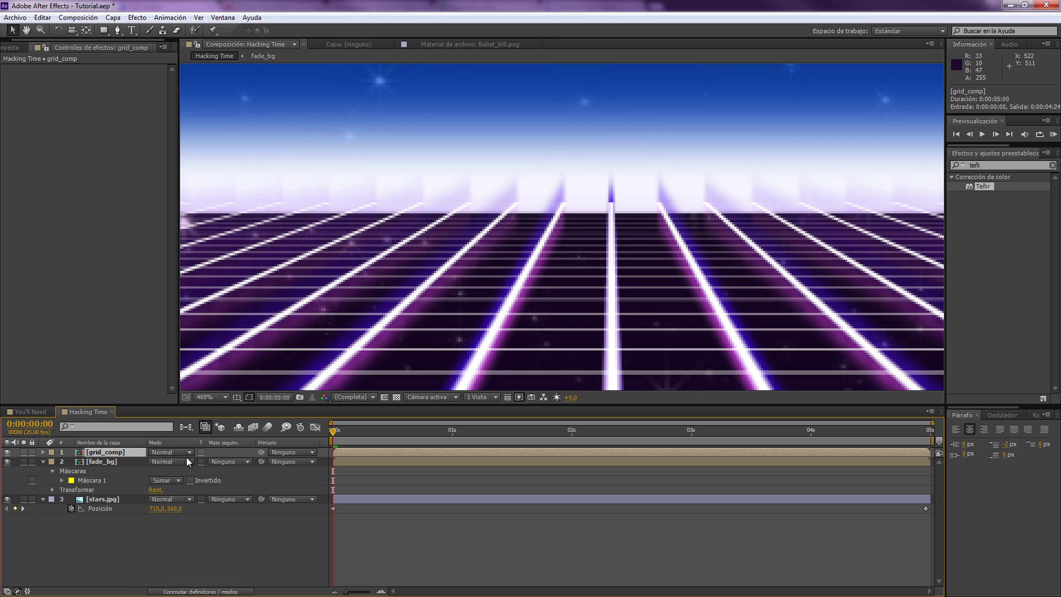
{"action": "left_click", "coordinate": [180, 452]}
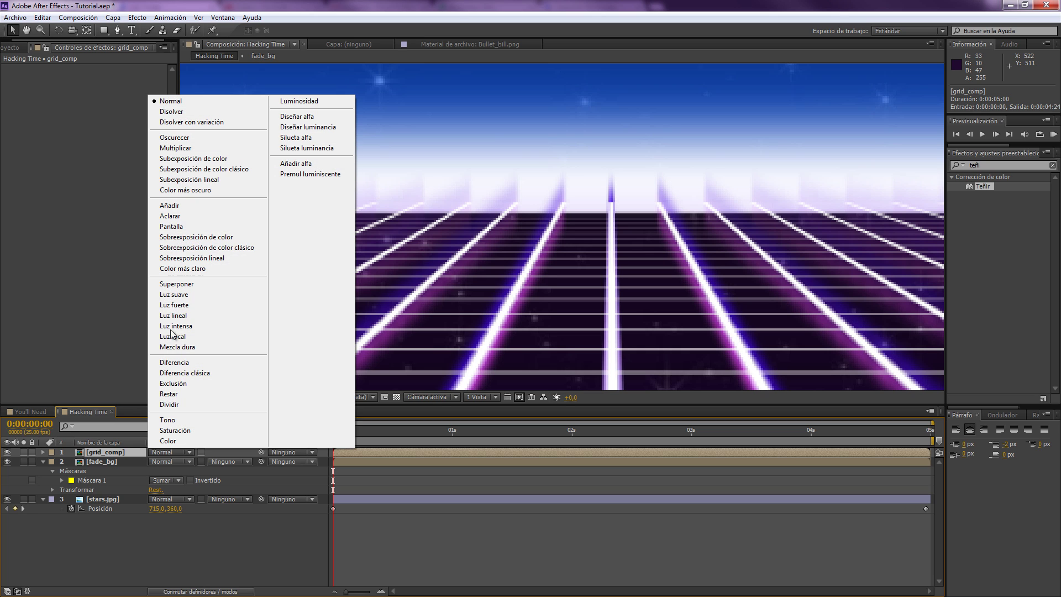
{"action": "left_click", "coordinate": [179, 206]}
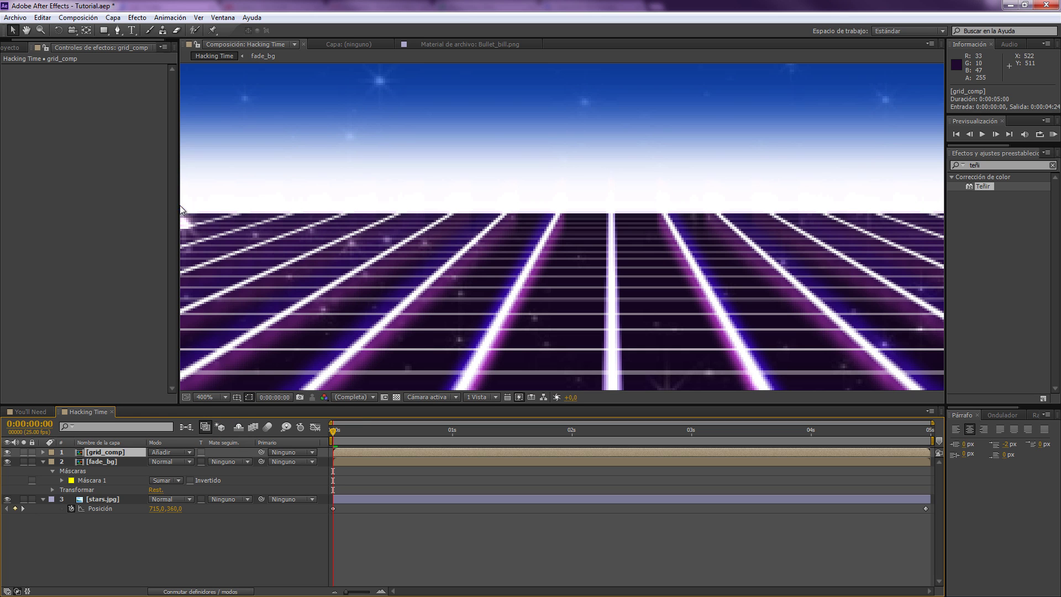
{"action": "scroll", "coordinate": [594, 214], "scroll_direction": "down", "scroll_amount": 2}
{"action": "scroll", "coordinate": [451, 293], "scroll_direction": "down", "scroll_amount": 2}
{"action": "scroll", "coordinate": [573, 260], "scroll_direction": "up", "scroll_amount": 2}
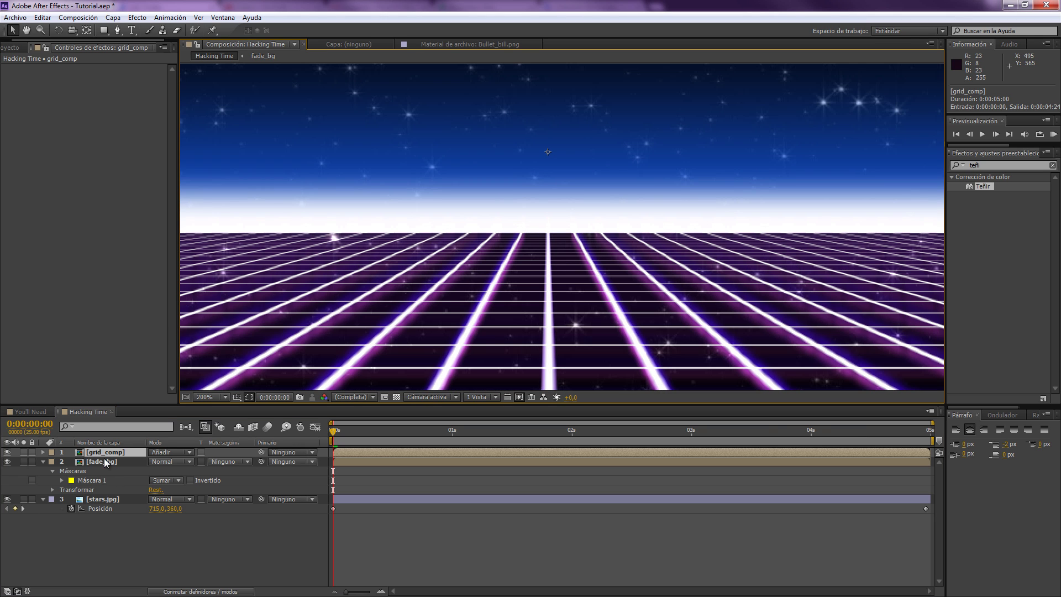
Set the feather of fade_bg's mask to 5 px and check how the horizon blends into the grid.
{"action": "left_click", "coordinate": [104, 460]}
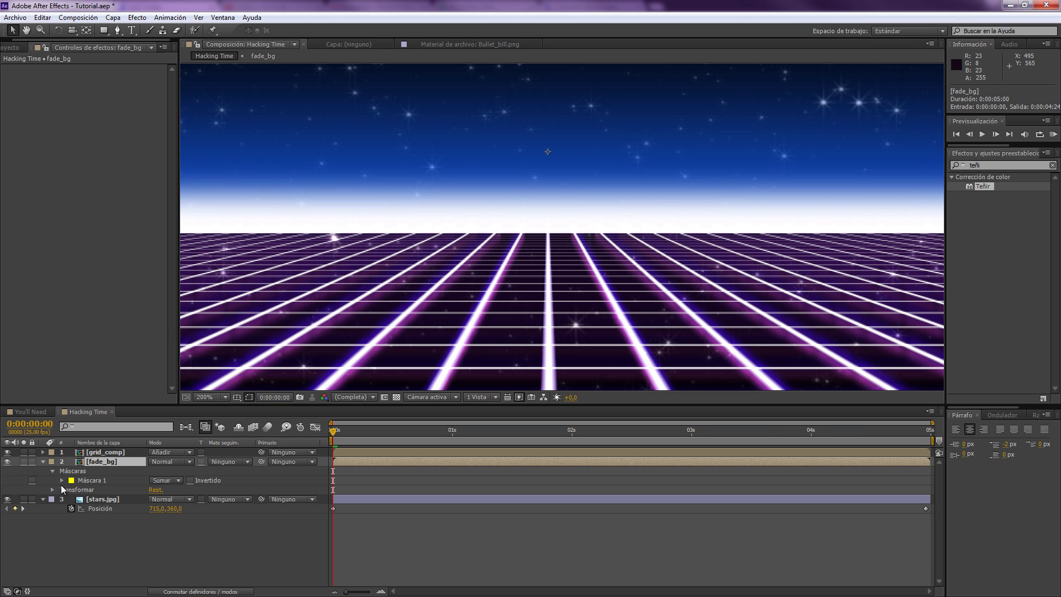
{"action": "left_click", "coordinate": [61, 482]}
{"action": "left_click", "coordinate": [61, 480]}
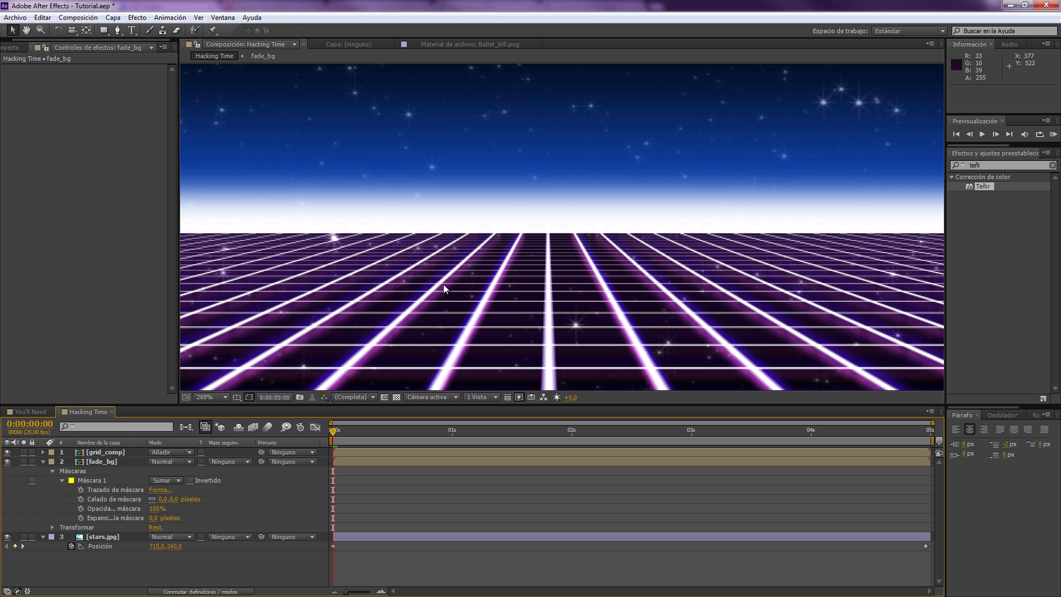
{"action": "left_click", "coordinate": [176, 499]}
{"action": "type", "text": "5"}
{"action": "key", "text": "Return"}
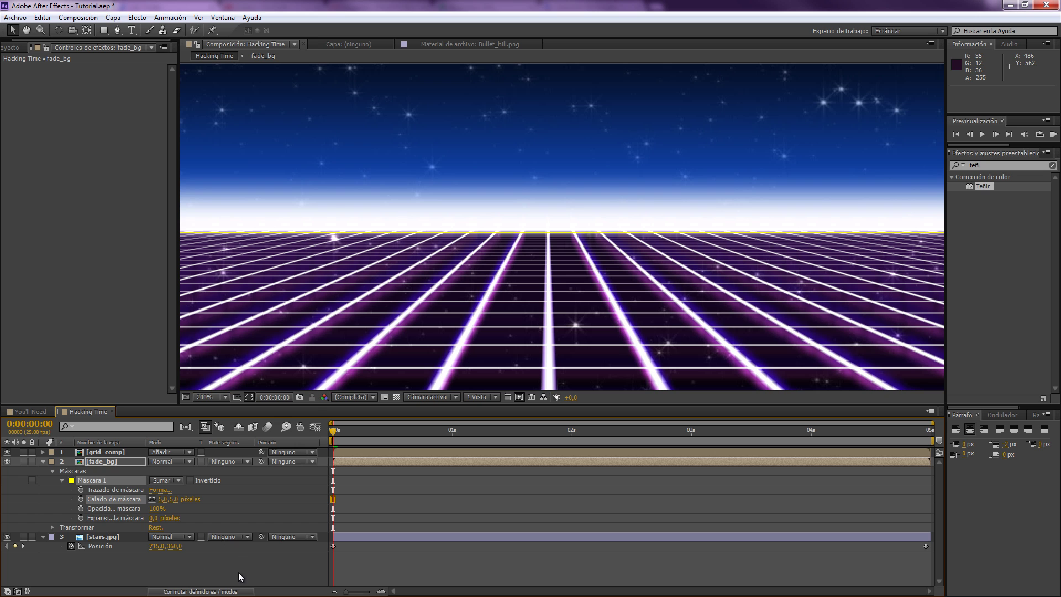
{"action": "left_click", "coordinate": [238, 573]}
{"action": "scroll", "coordinate": [424, 283], "scroll_direction": "down", "scroll_amount": 4}
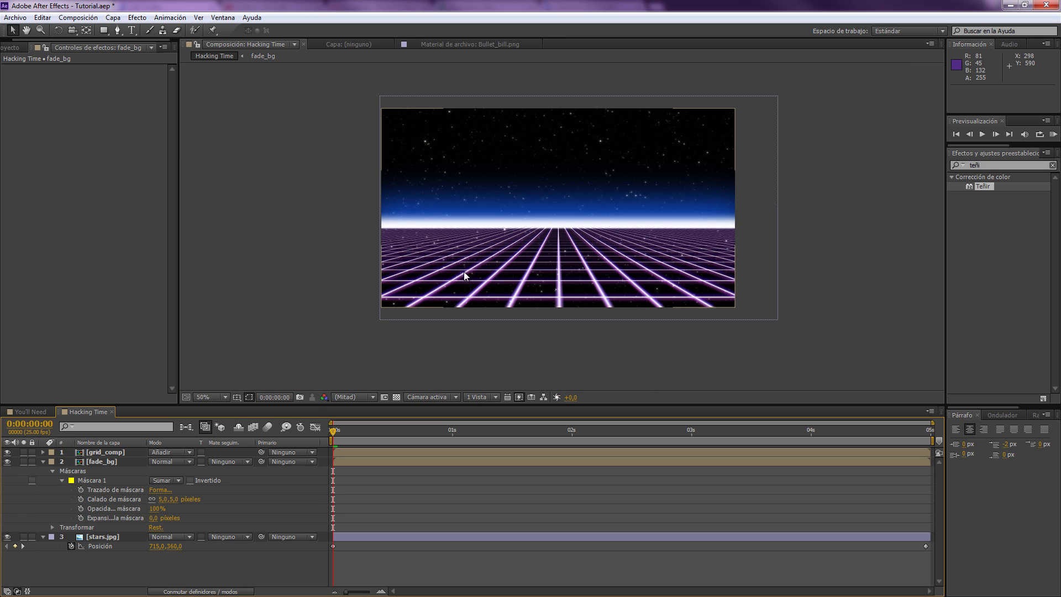
{"action": "scroll", "coordinate": [465, 272], "scroll_direction": "up", "scroll_amount": 2}
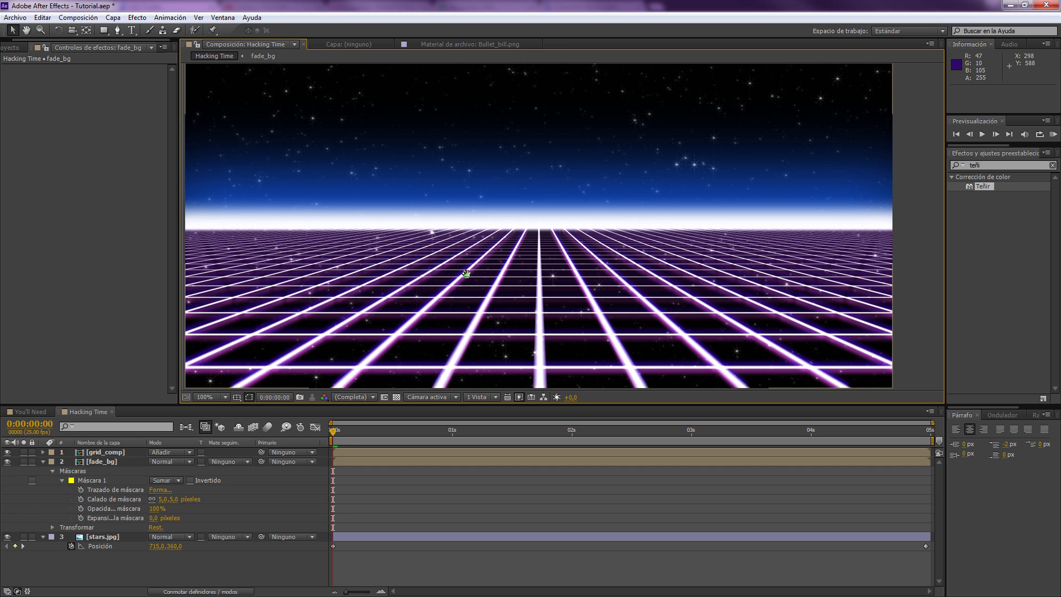
{"action": "left_click_drag", "start_coordinate": [466, 274], "coordinate": [471, 276]}
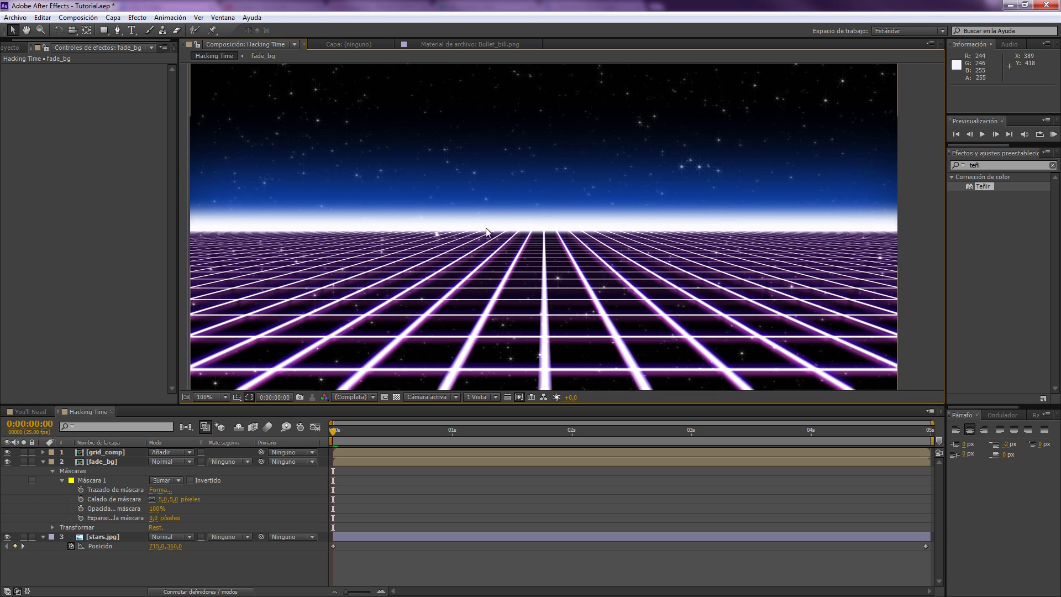
{"action": "scroll", "coordinate": [437, 272], "scroll_direction": "down", "scroll_amount": 2}
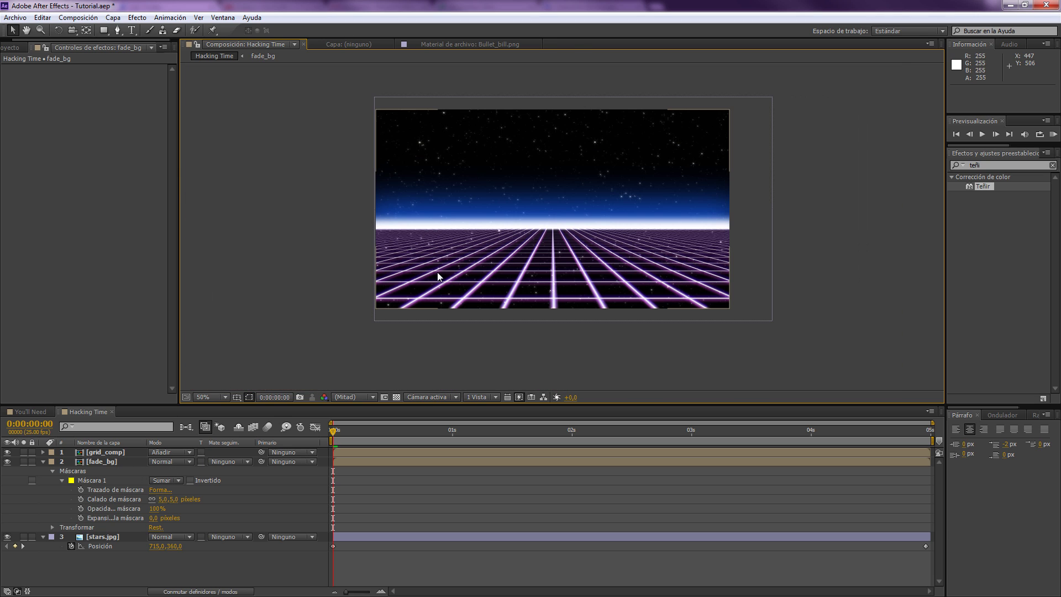
Add Bullet_bill.png to the Hacking Time composition as the topmost layer, placed near the centre of the frame.
{"action": "left_click", "coordinate": [210, 395]}
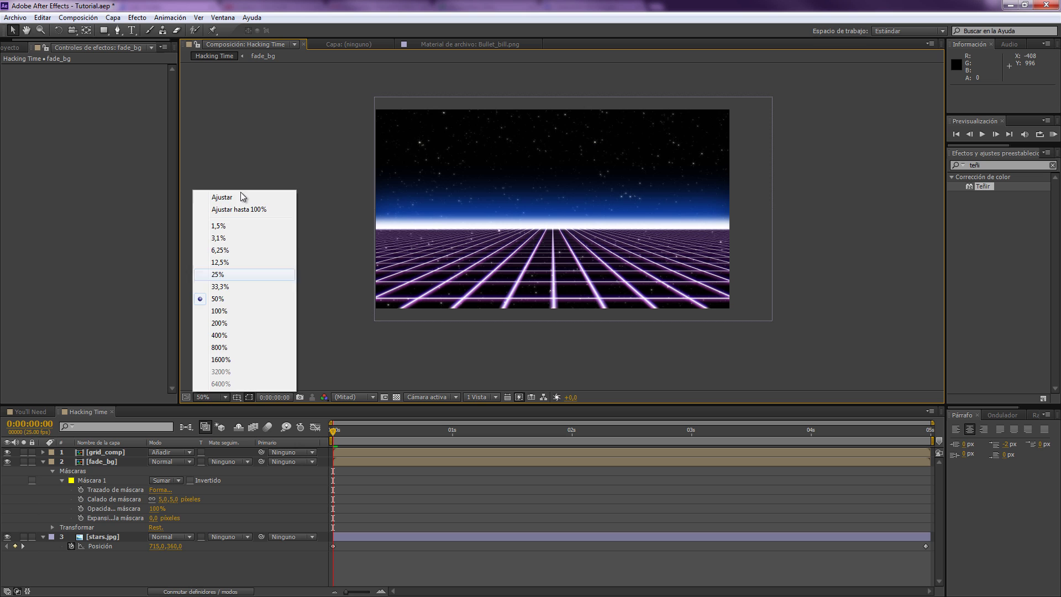
{"action": "left_click", "coordinate": [240, 196]}
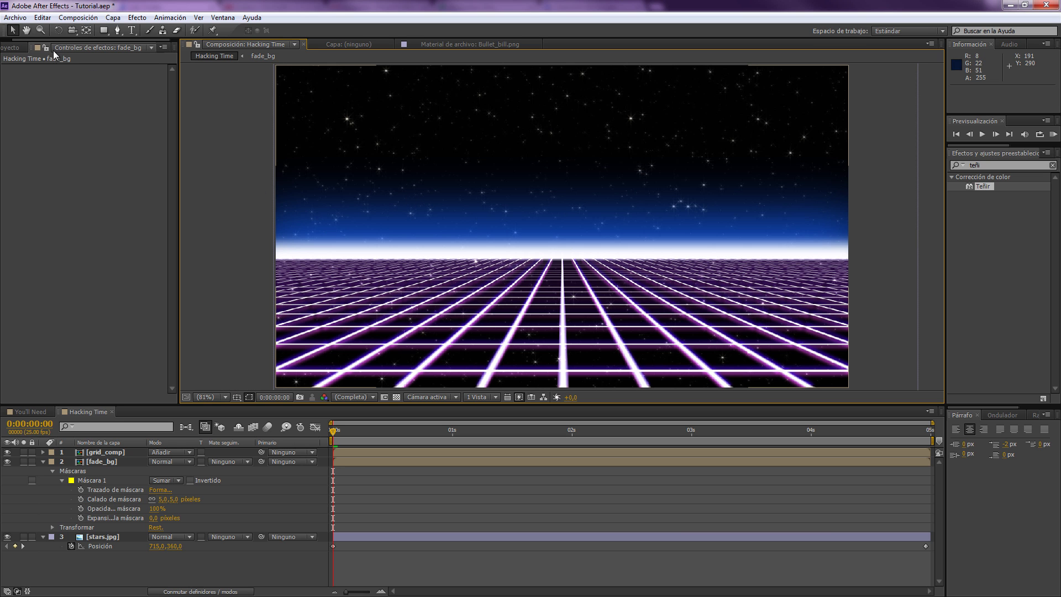
{"action": "left_click", "coordinate": [12, 47]}
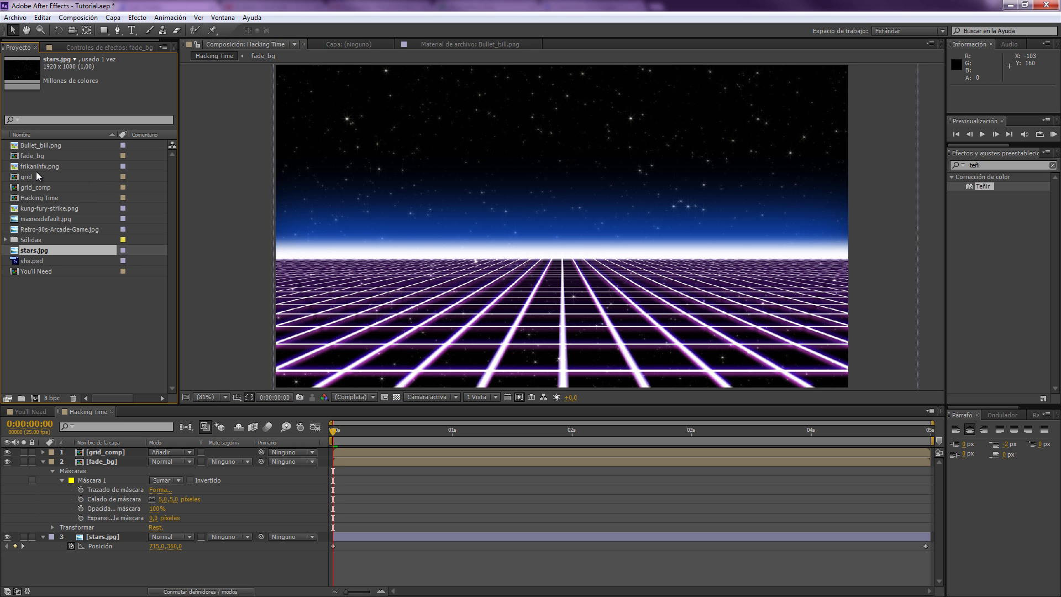
{"action": "left_click_drag", "start_coordinate": [35, 144], "coordinate": [554, 245]}
Scale the Bullet_bill.png layer to 50% and nudge it slightly near the centre of the frame.
{"action": "key", "text": "s"}
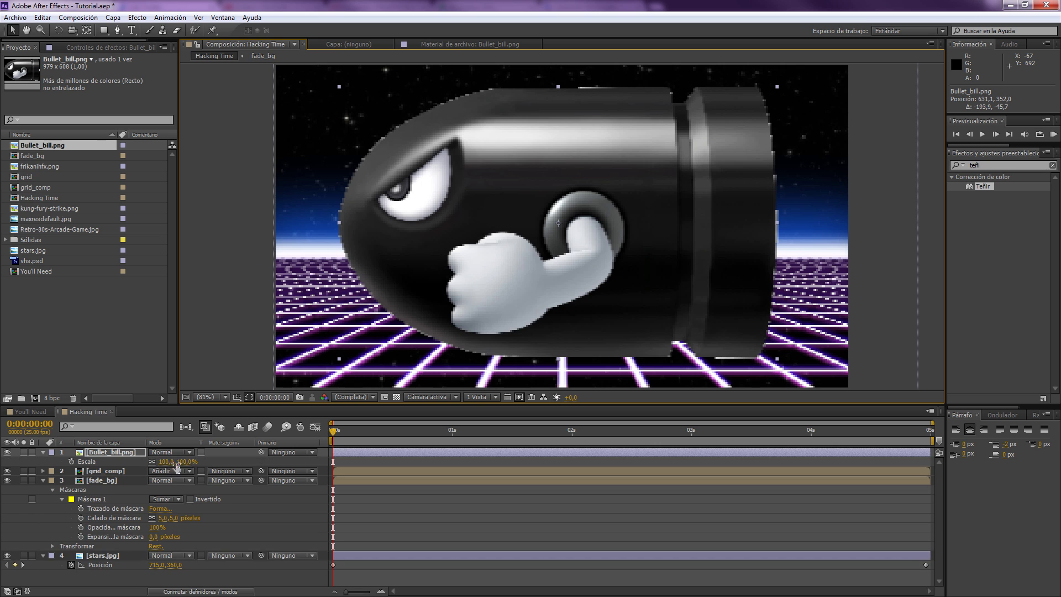
{"action": "left_click", "coordinate": [186, 461]}
{"action": "type", "text": "50"}
{"action": "key", "text": "Return"}
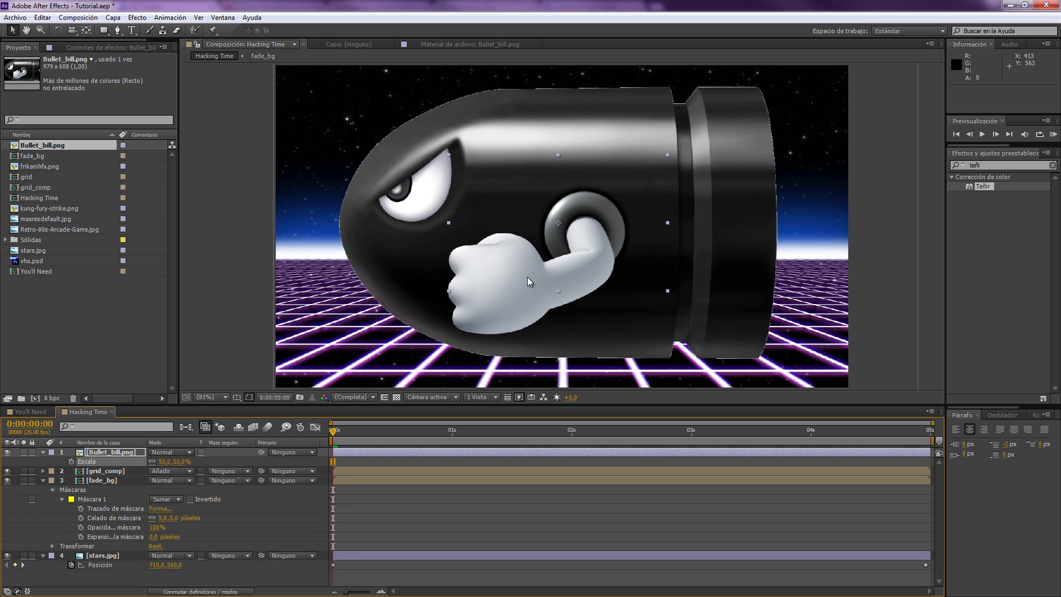
{"action": "left_click_drag", "start_coordinate": [569, 282], "coordinate": [572, 287]}
{"action": "left_click", "coordinate": [190, 300]}
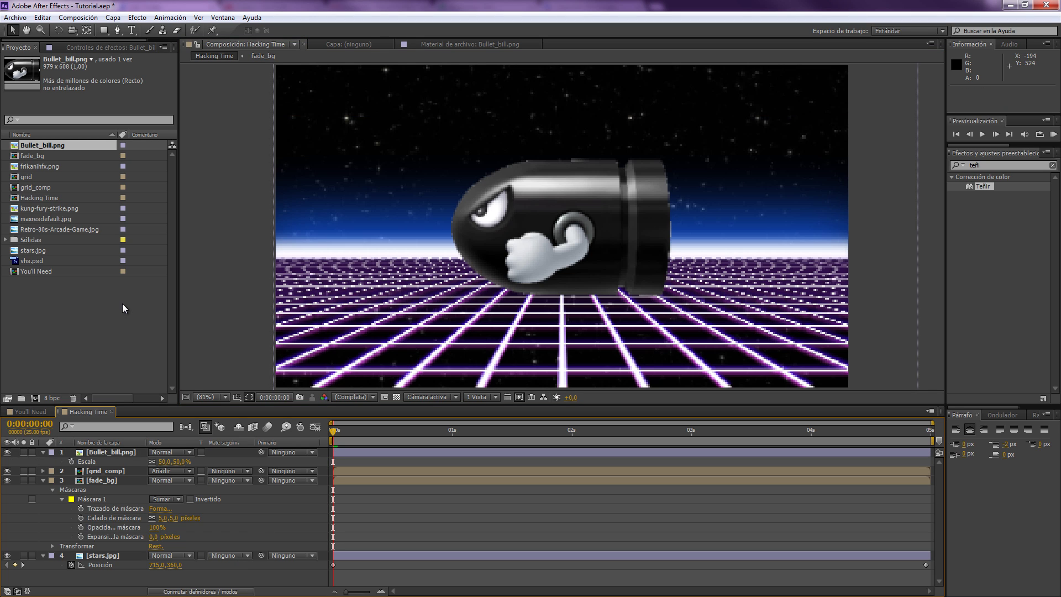